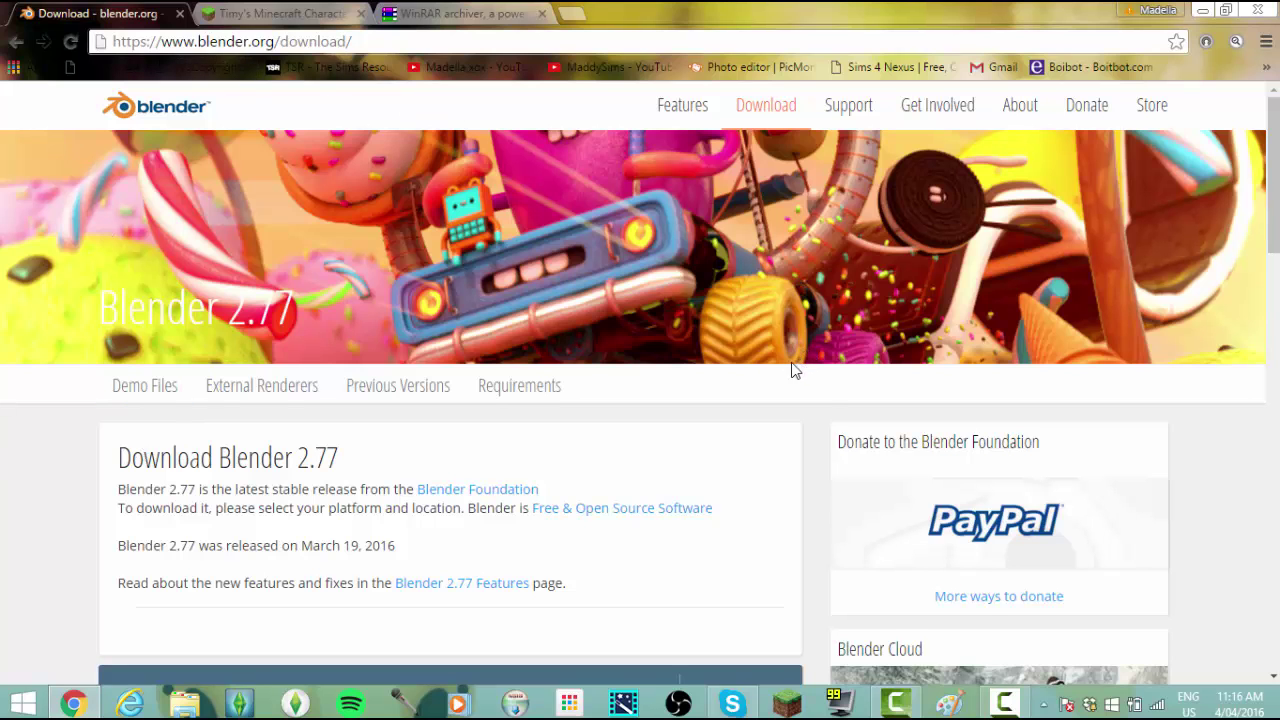
Download the 64-bit Blender 2.77 Windows installer (.msi) from blender.org
scroll(790, 360, "down", 1)
scroll(407, 255, "up", 1)
scroll(477, 292, "down", 7)
scroll(479, 295, "up", 3)
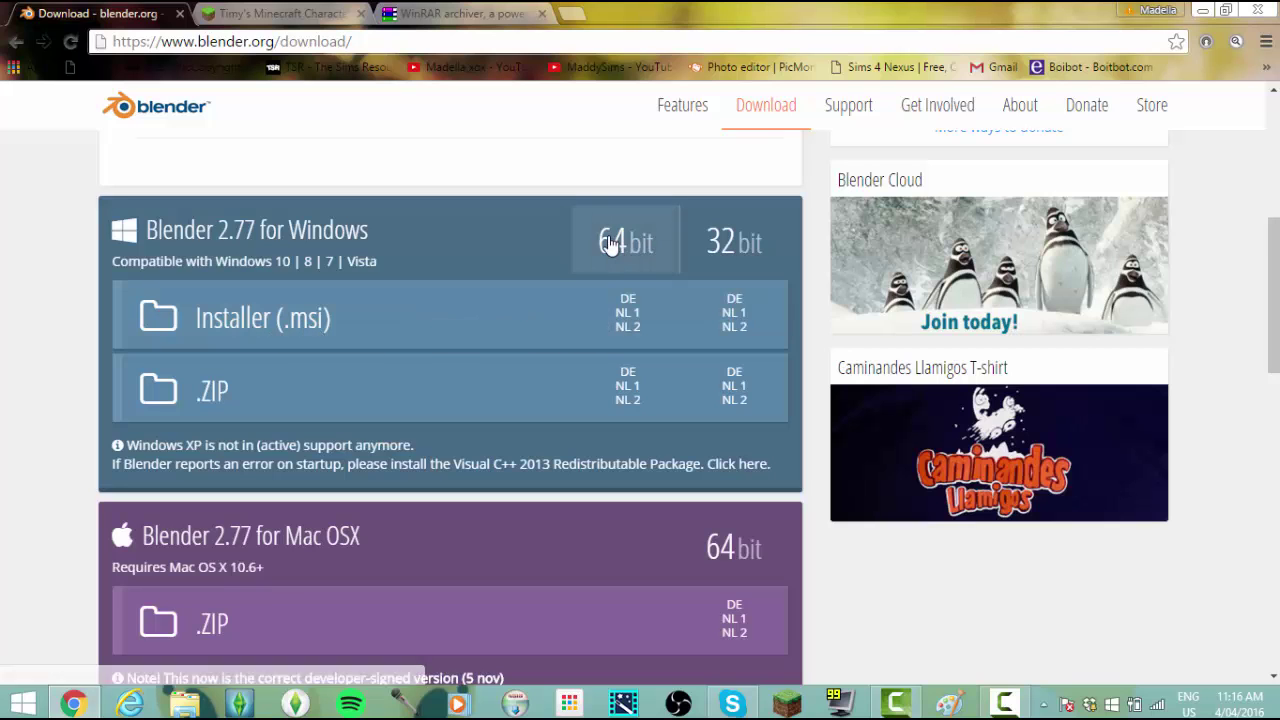
left_click(583, 290)
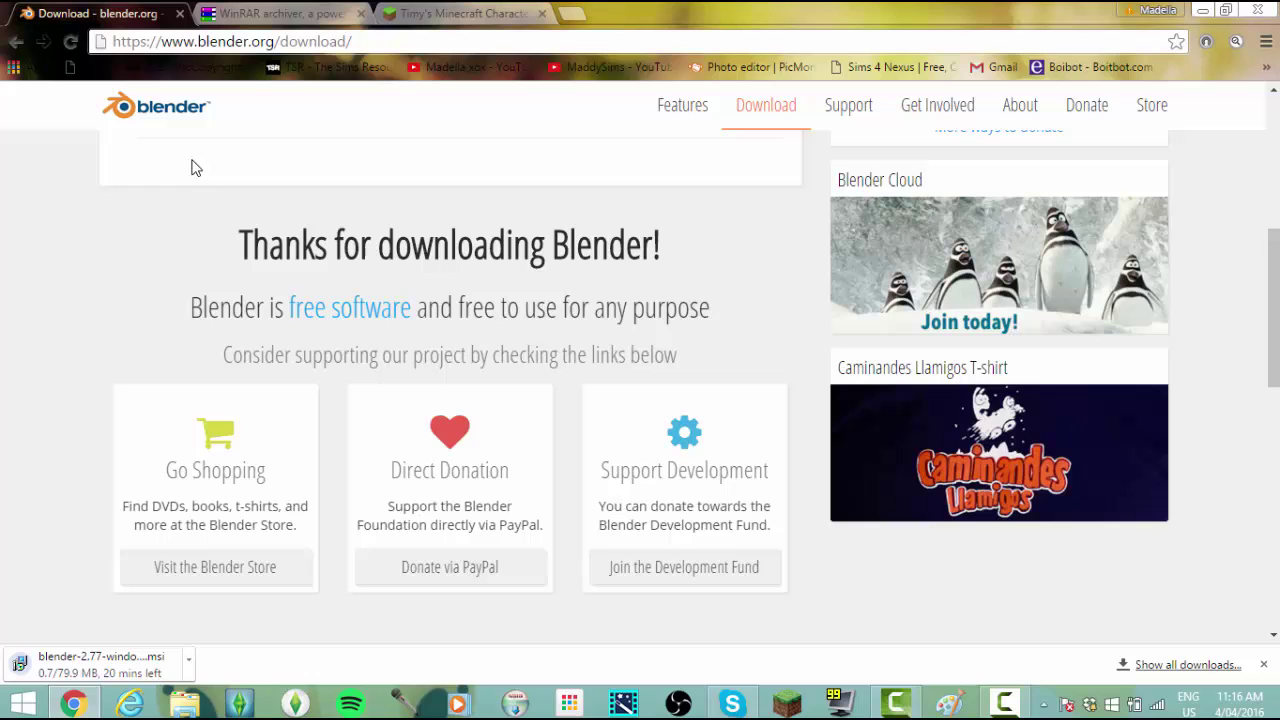
Start downloading the WinRAR x64 (64 bit) 5.31 installer from the RARLAB page
left_click(272, 13)
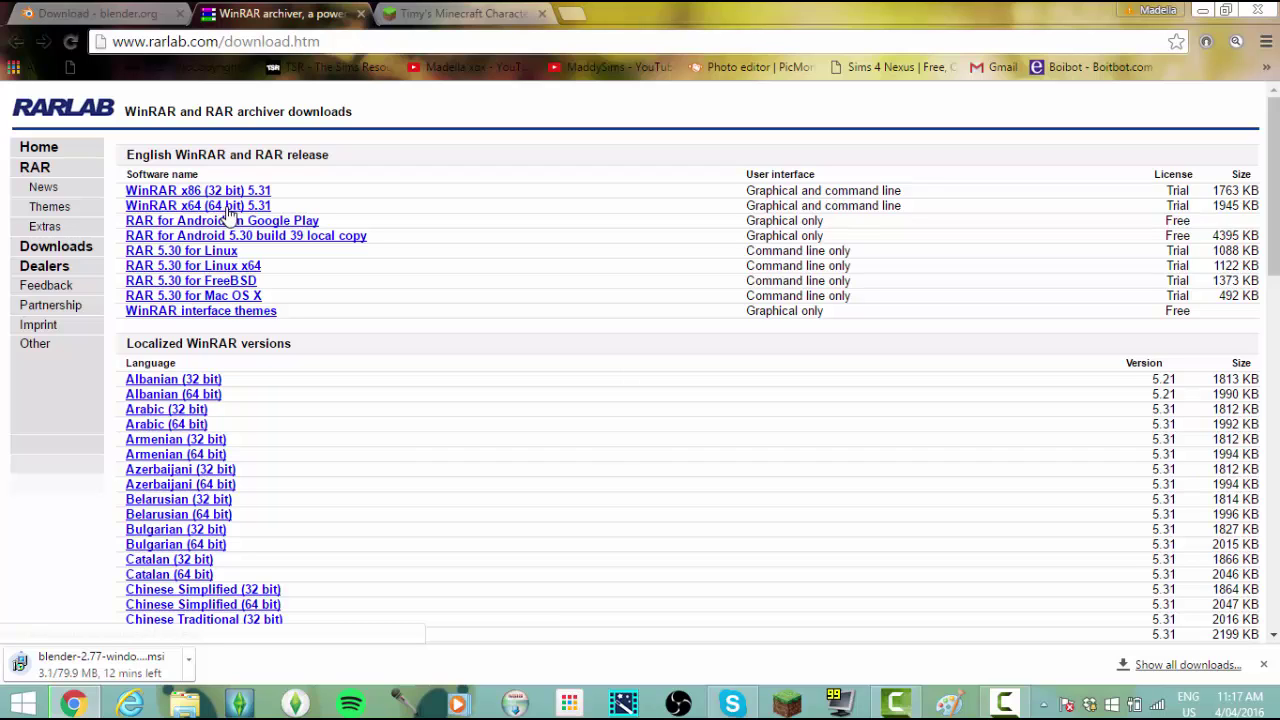
left_click(229, 208)
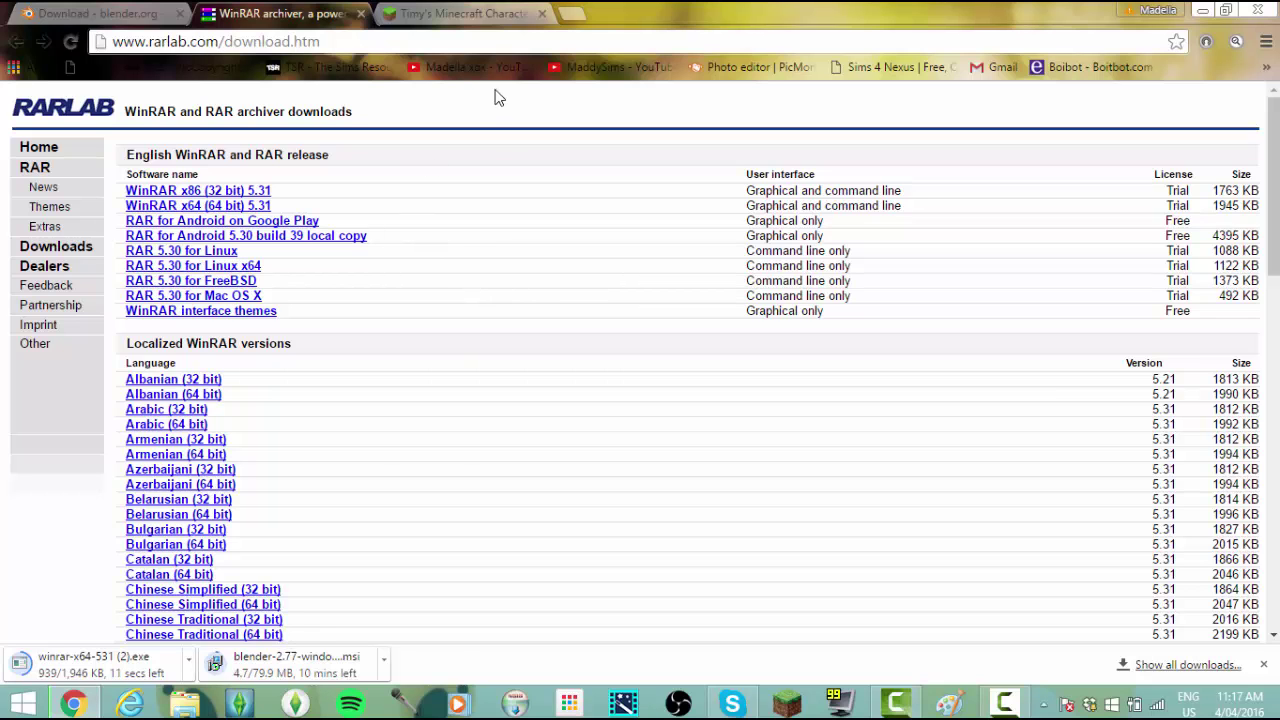
Bring up Timy's Minecraft Character Rig v4 forum thread at its download links
left_click(505, 10)
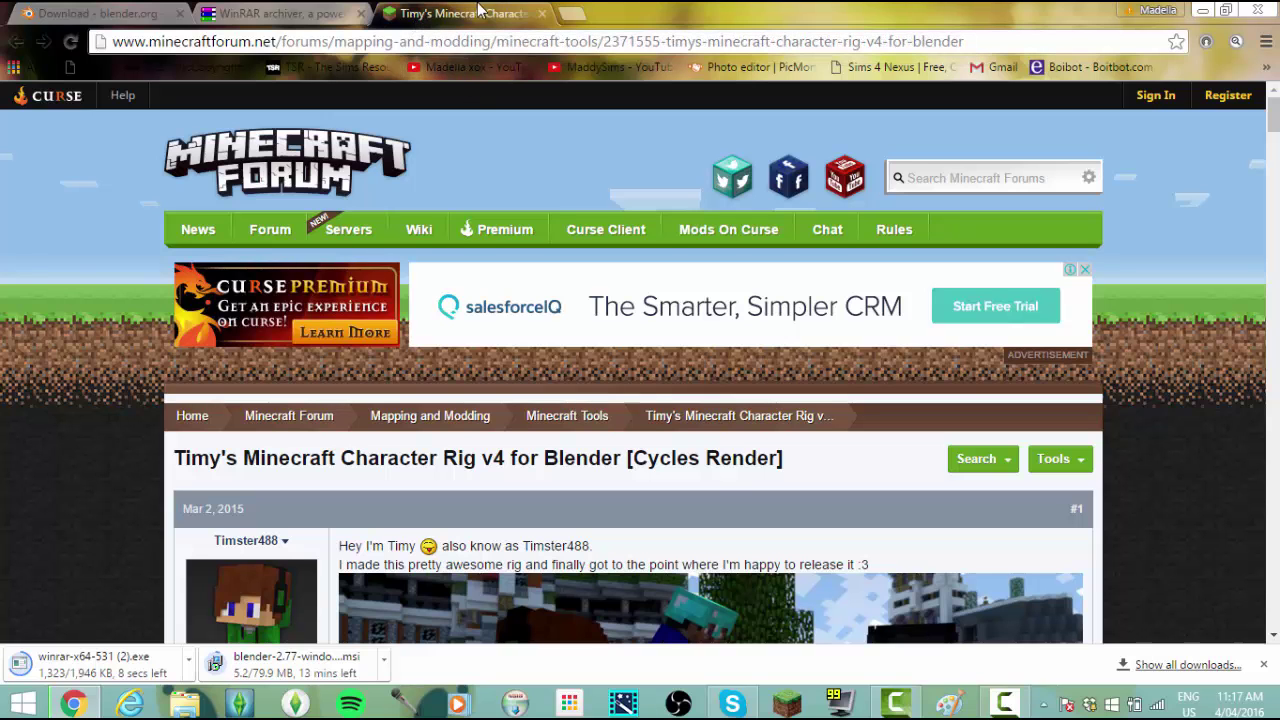
scroll(559, 159, "down", 5)
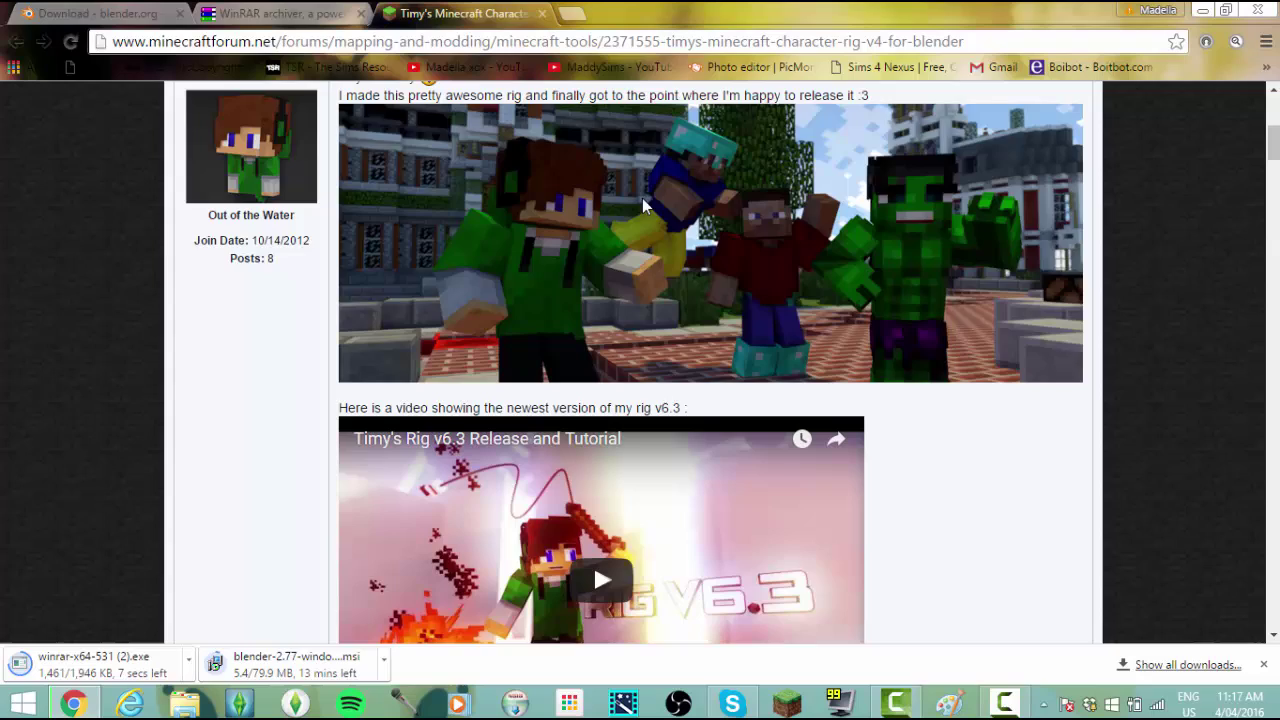
scroll(416, 258, "down", 15)
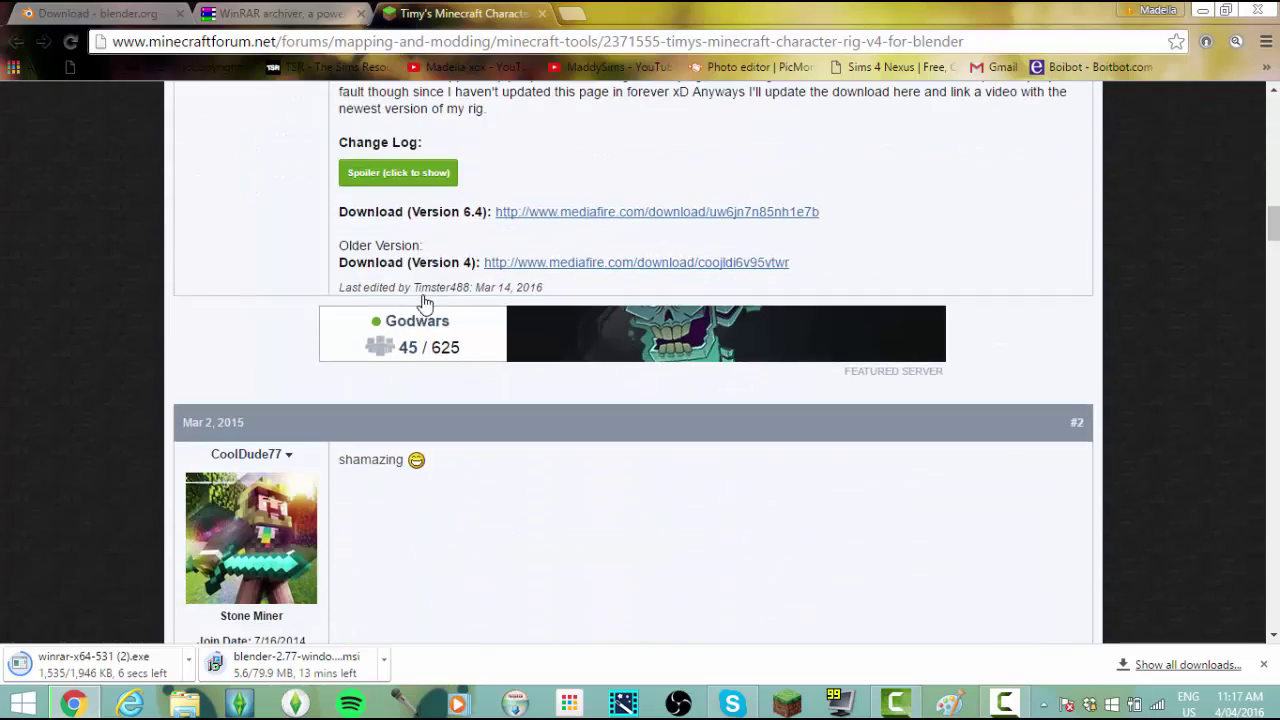
scroll(416, 258, "up", 5)
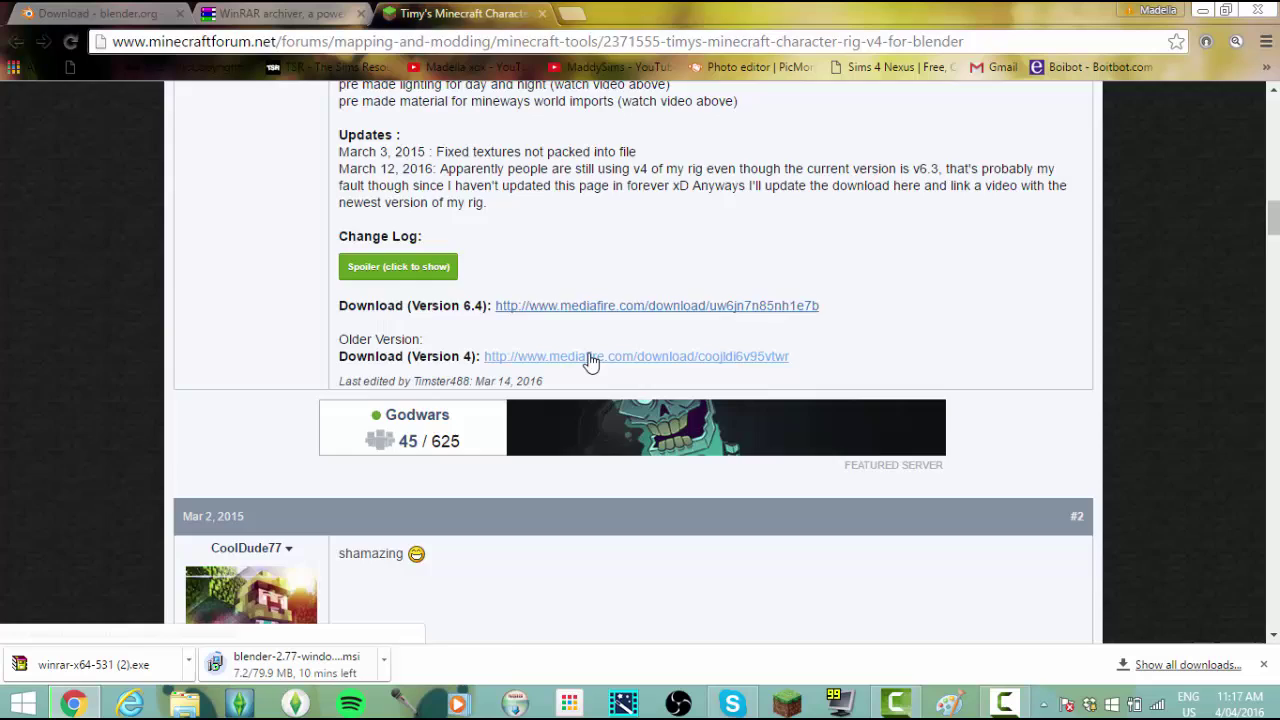
Download Timy's Minecraft Rig v4.zip from the Version 4 MediaFire page and dismiss the pop-up ad
left_click(586, 358)
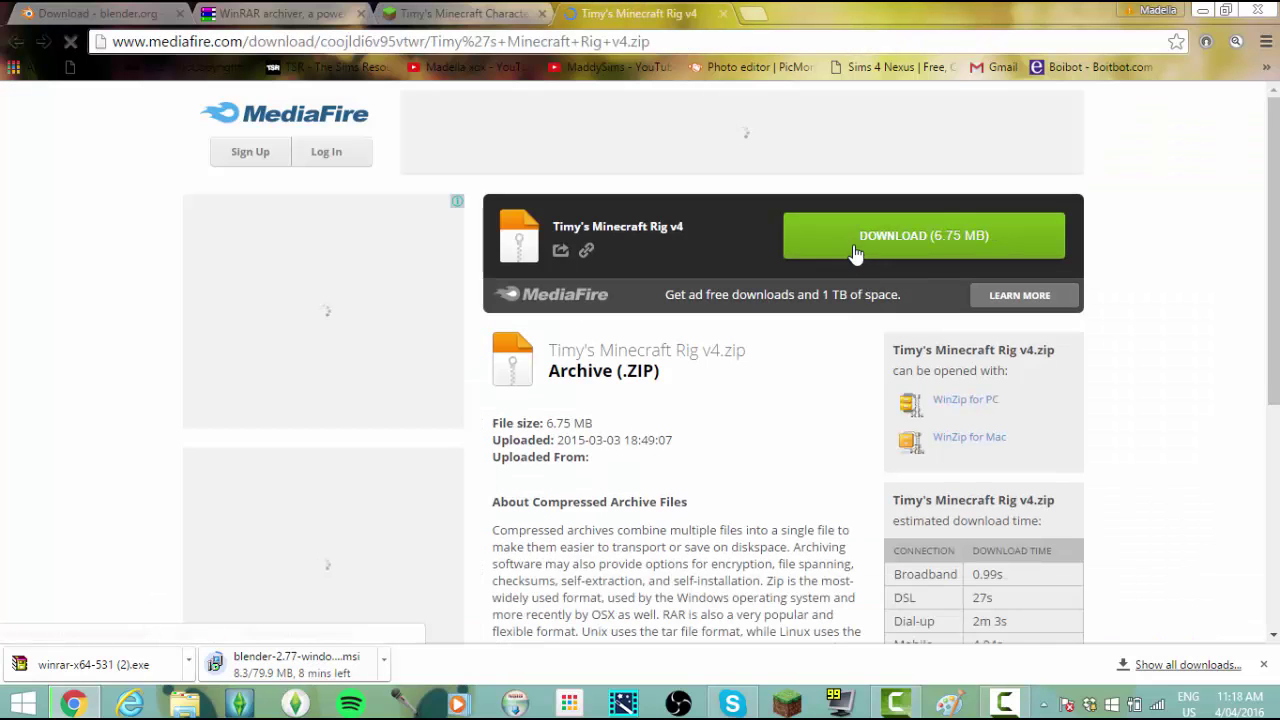
left_click(855, 253)
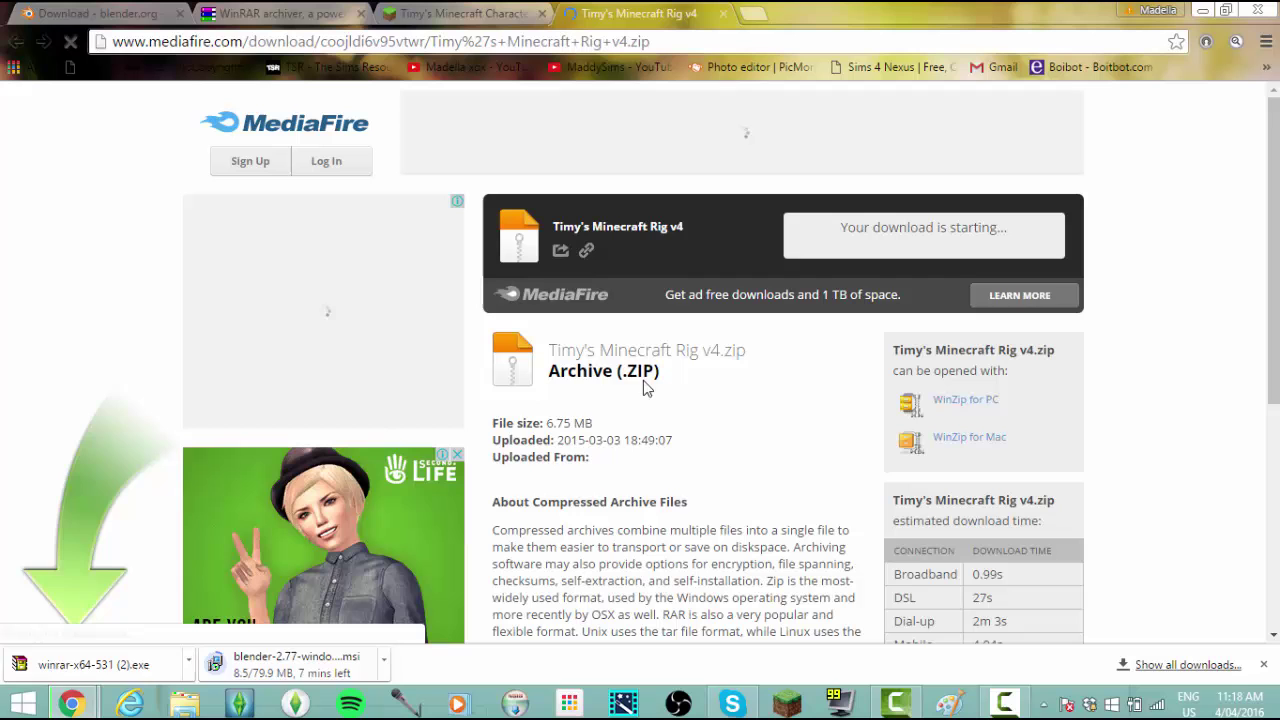
mouse_move(71, 704)
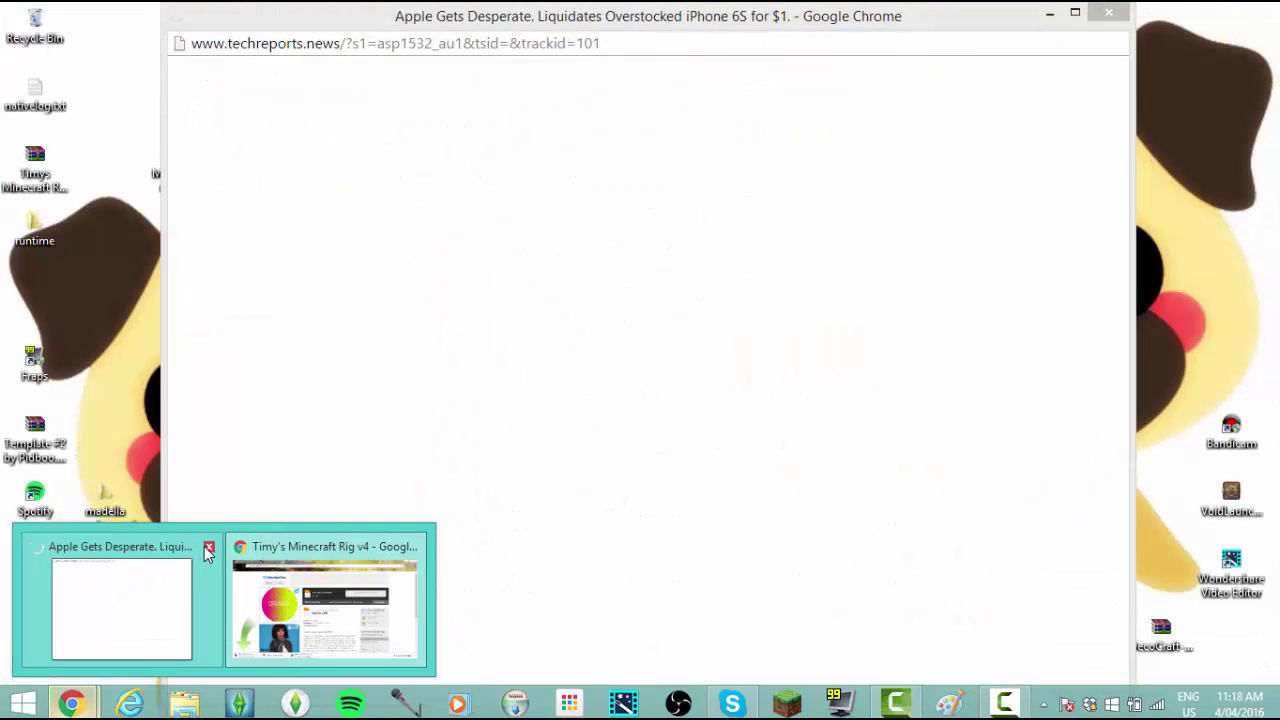
left_click(208, 546)
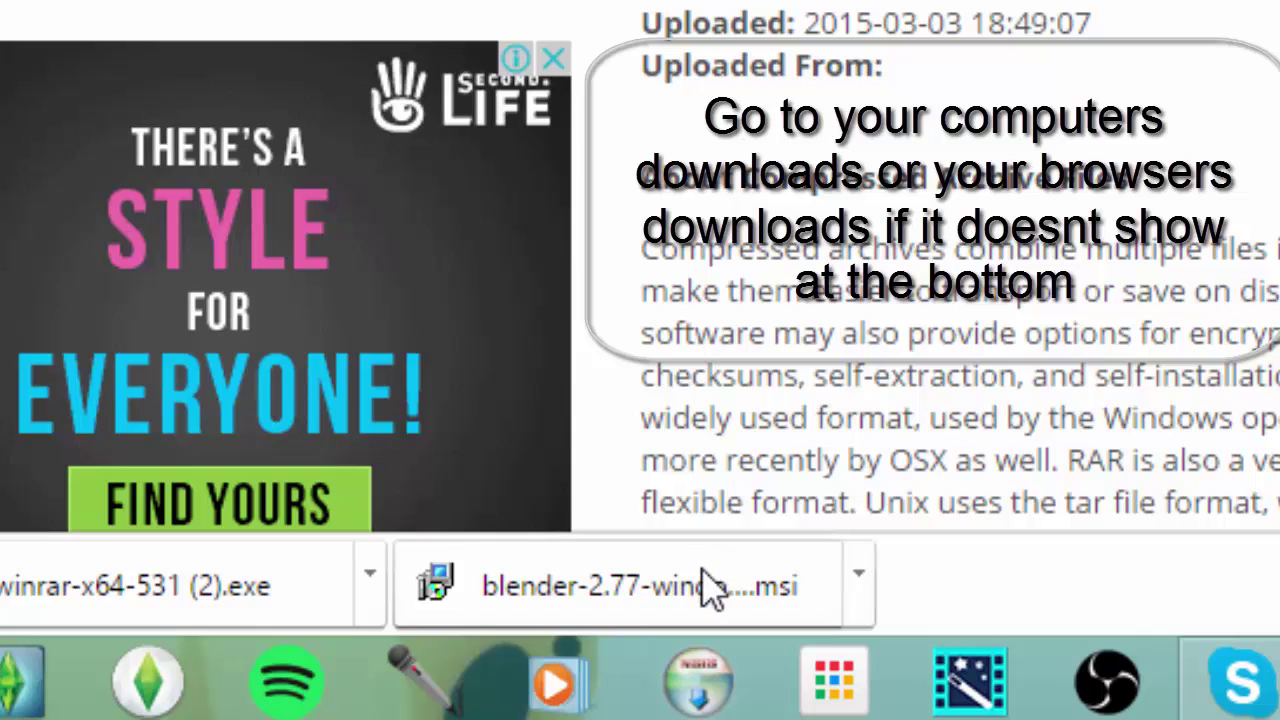
Run the Blender .msi, accept the license, keep the default components and install
left_click(712, 585)
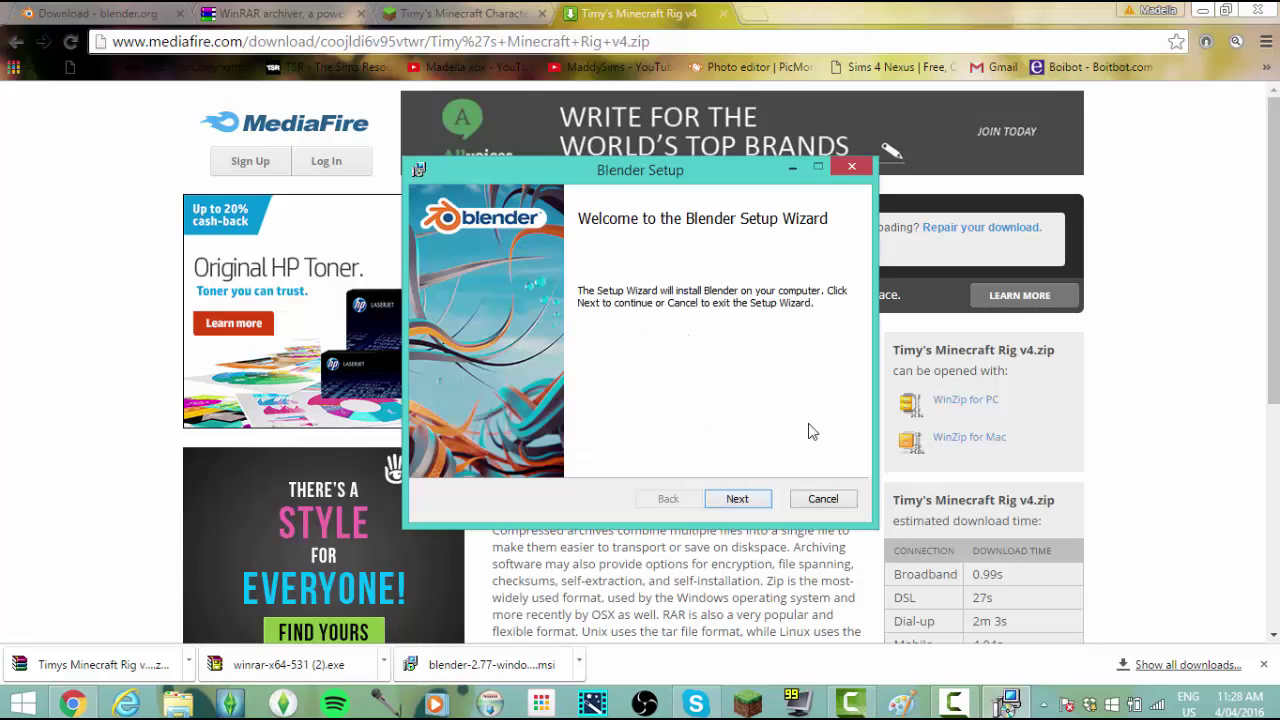
left_click(736, 499)
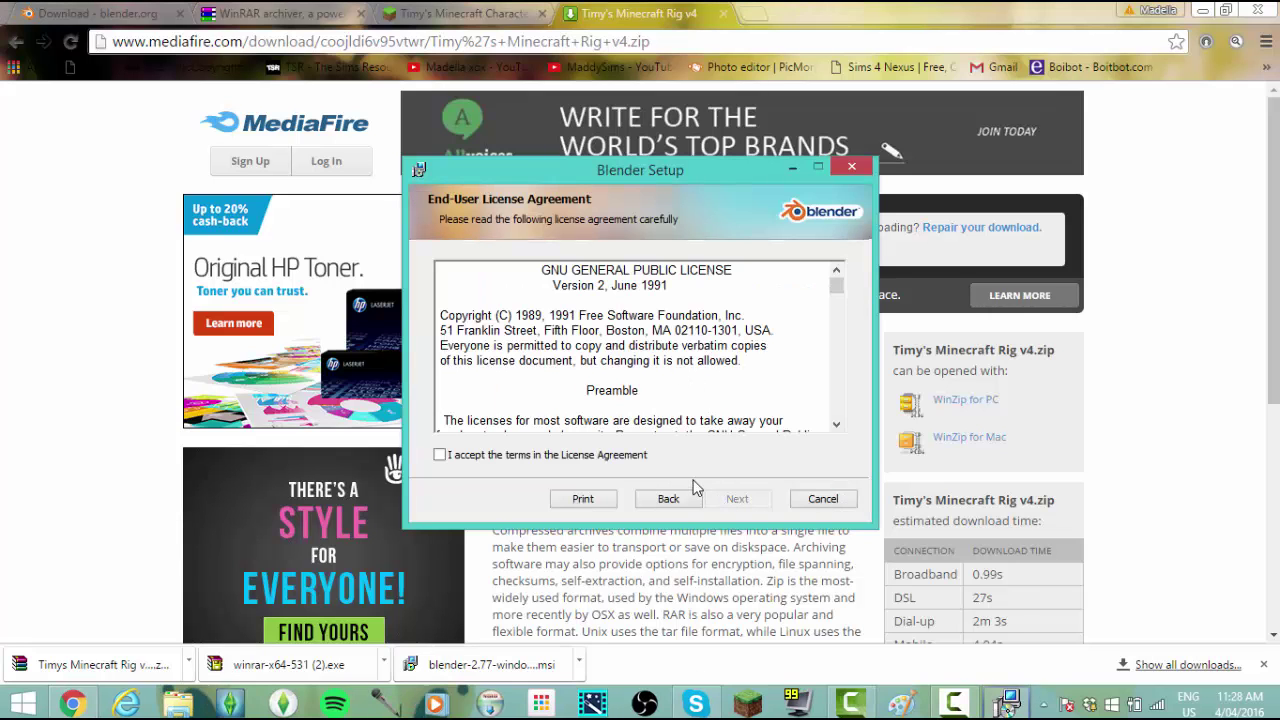
left_click(576, 458)
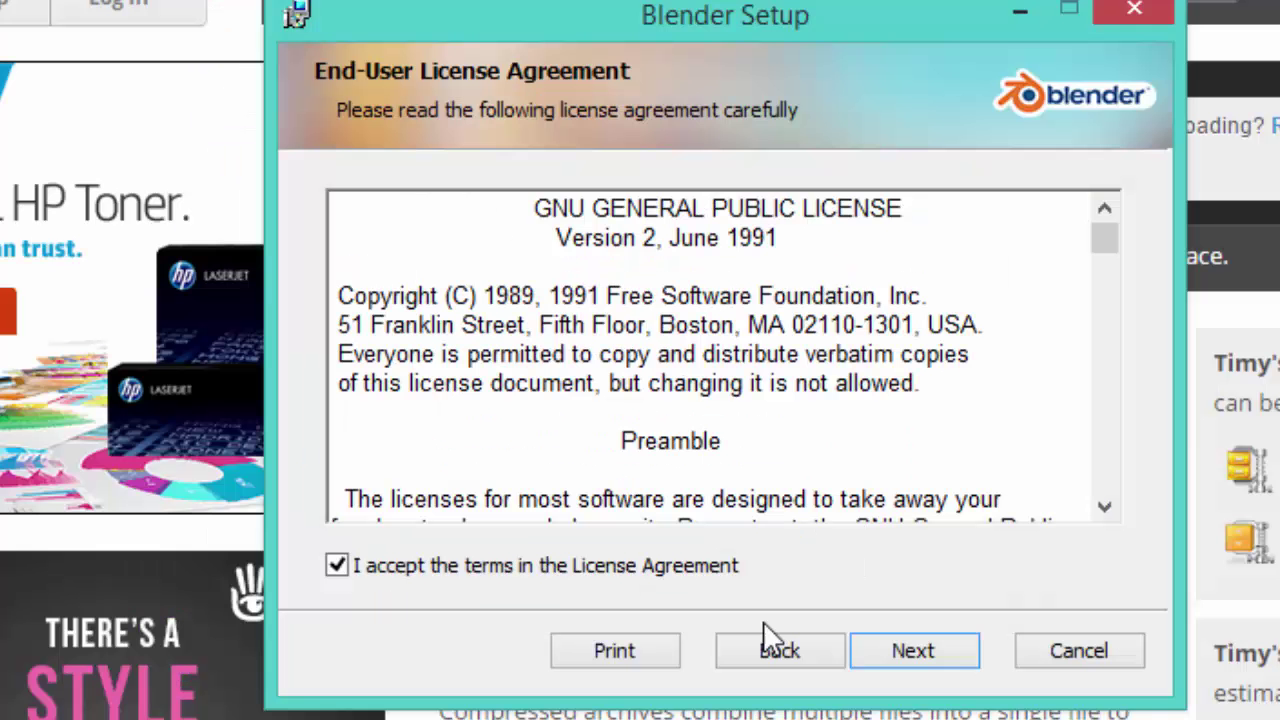
left_click(903, 655)
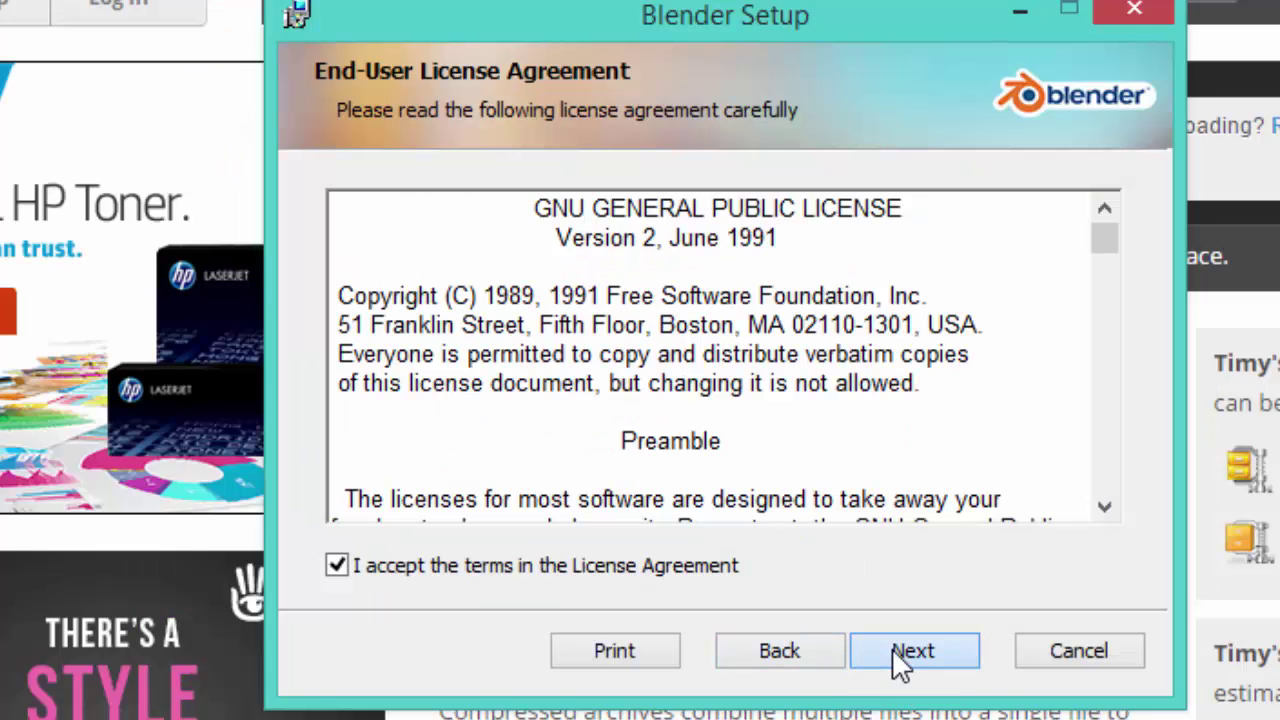
left_click(918, 655)
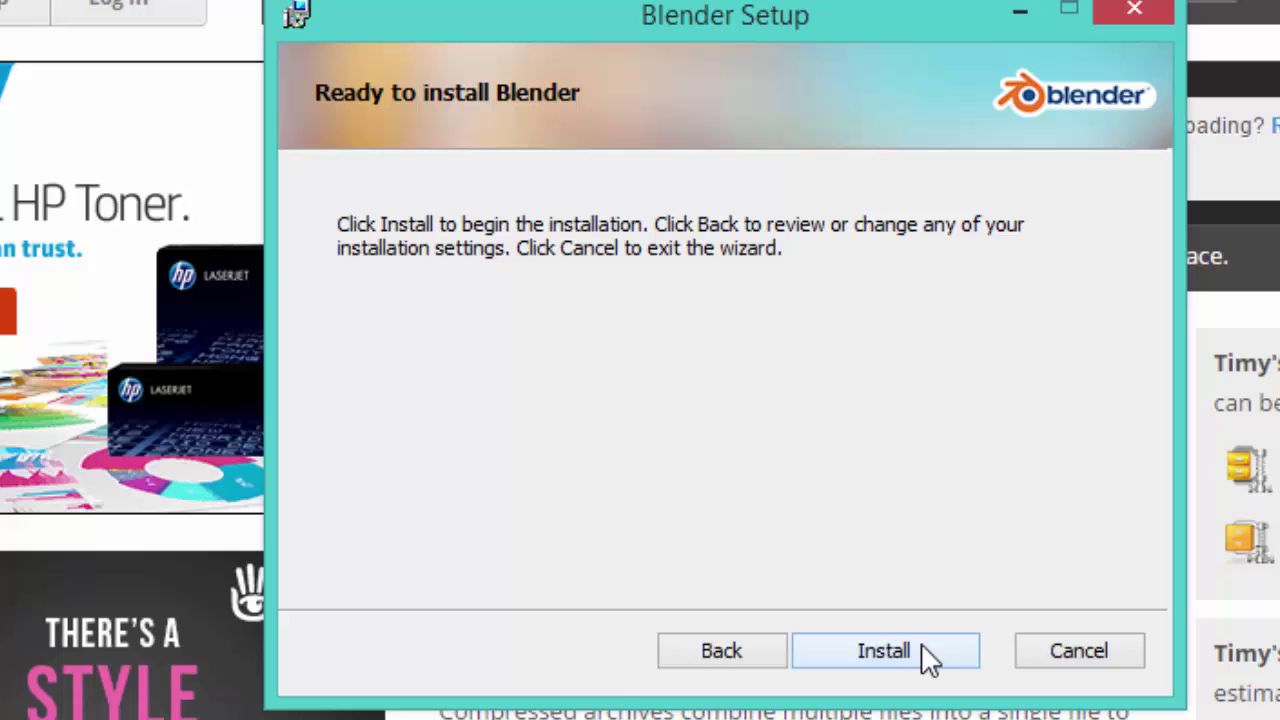
left_click(924, 648)
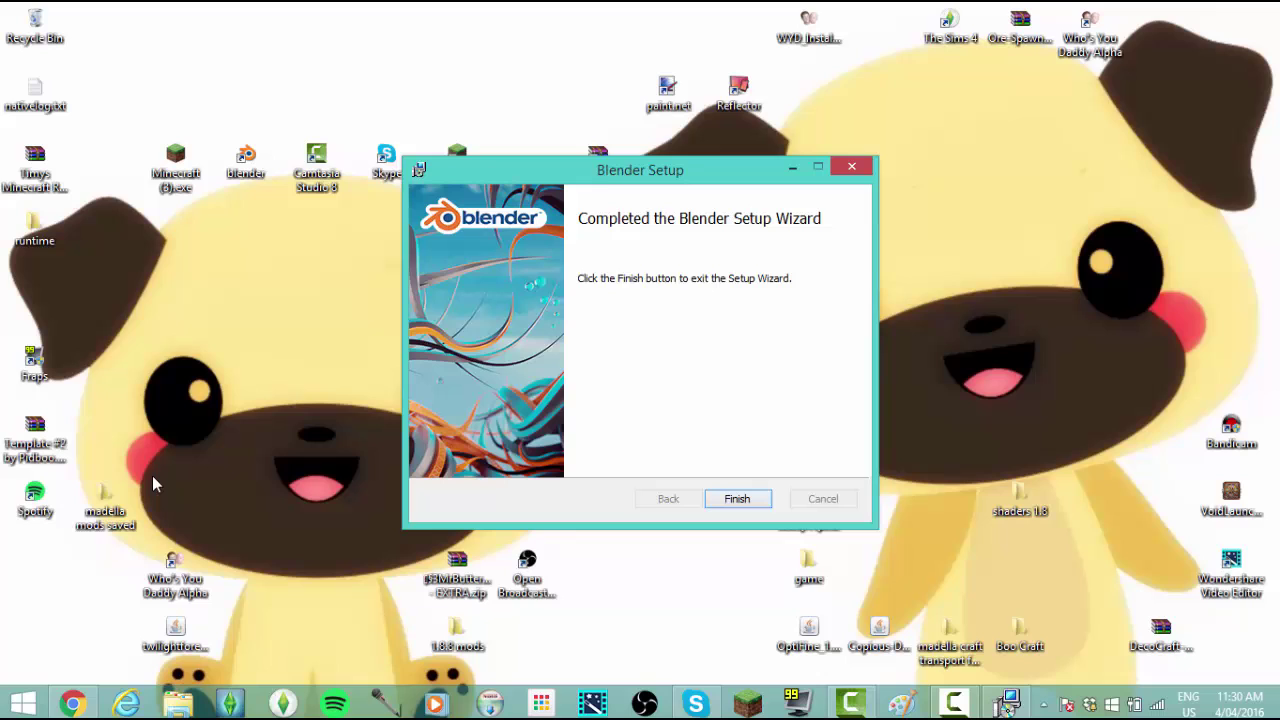
Finish the Blender setup and check the downloaded blender files in Downloads
left_click(757, 500)
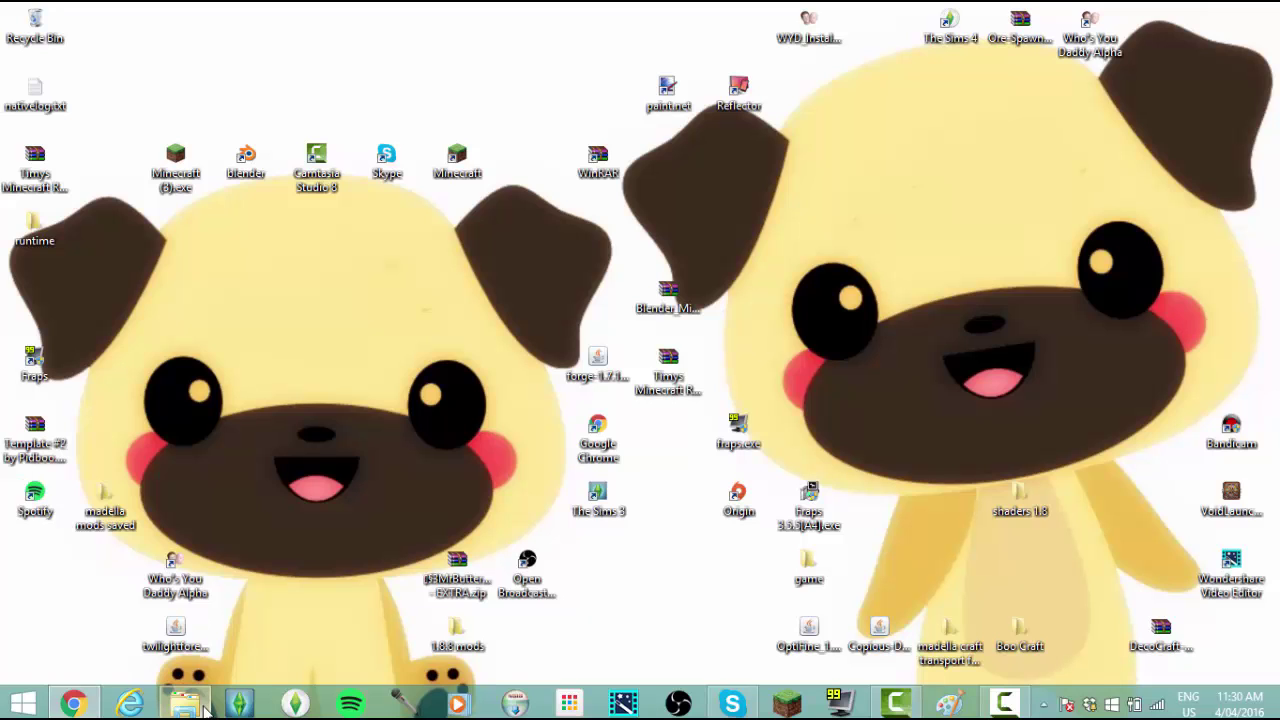
left_click(205, 708)
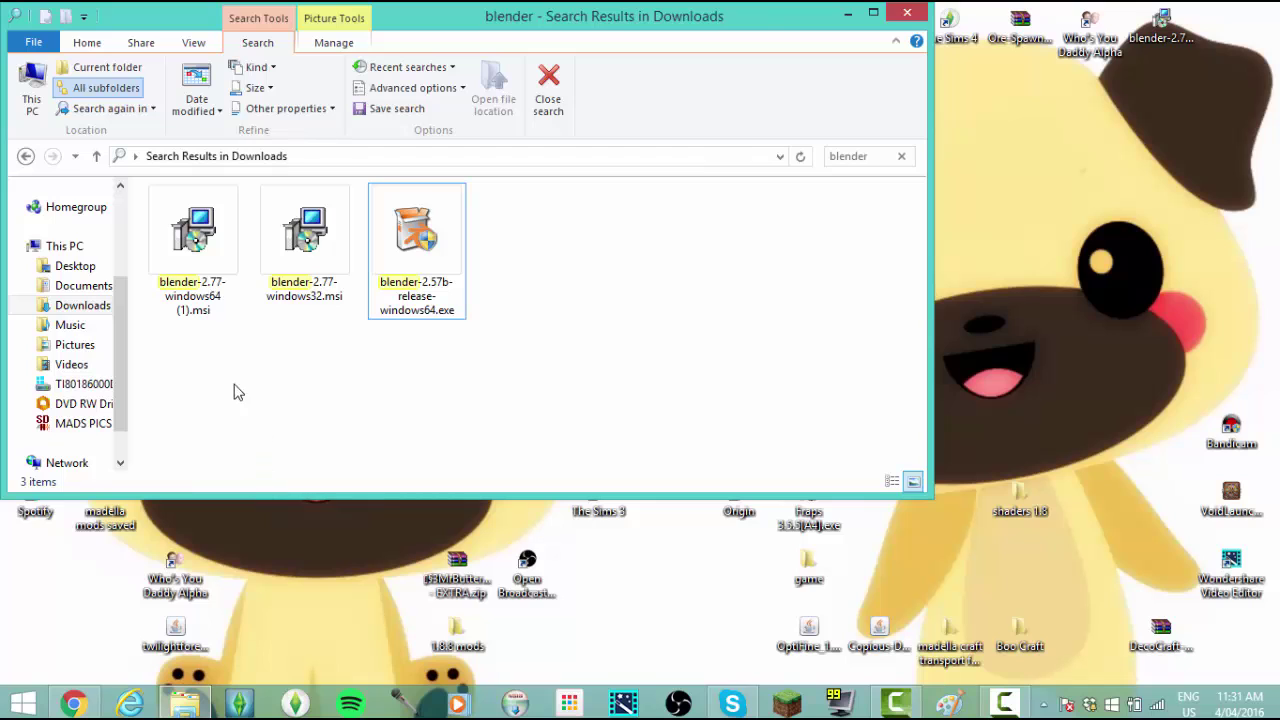
left_click_drag(234, 383, 500, 270)
left_click_drag(222, 395, 577, 391)
left_click(574, 371)
Launch Blender 2.77 by searching 'blender' from the Start screen
key("super")
key("super")
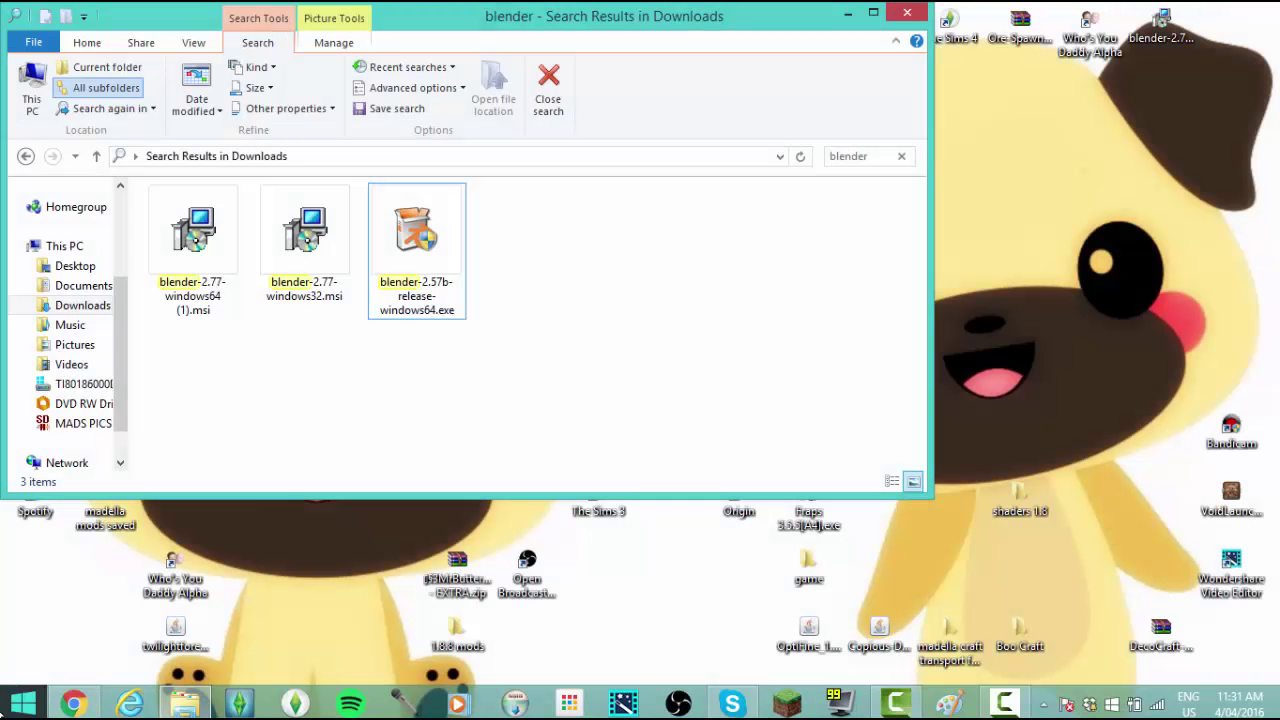
left_click(22, 703)
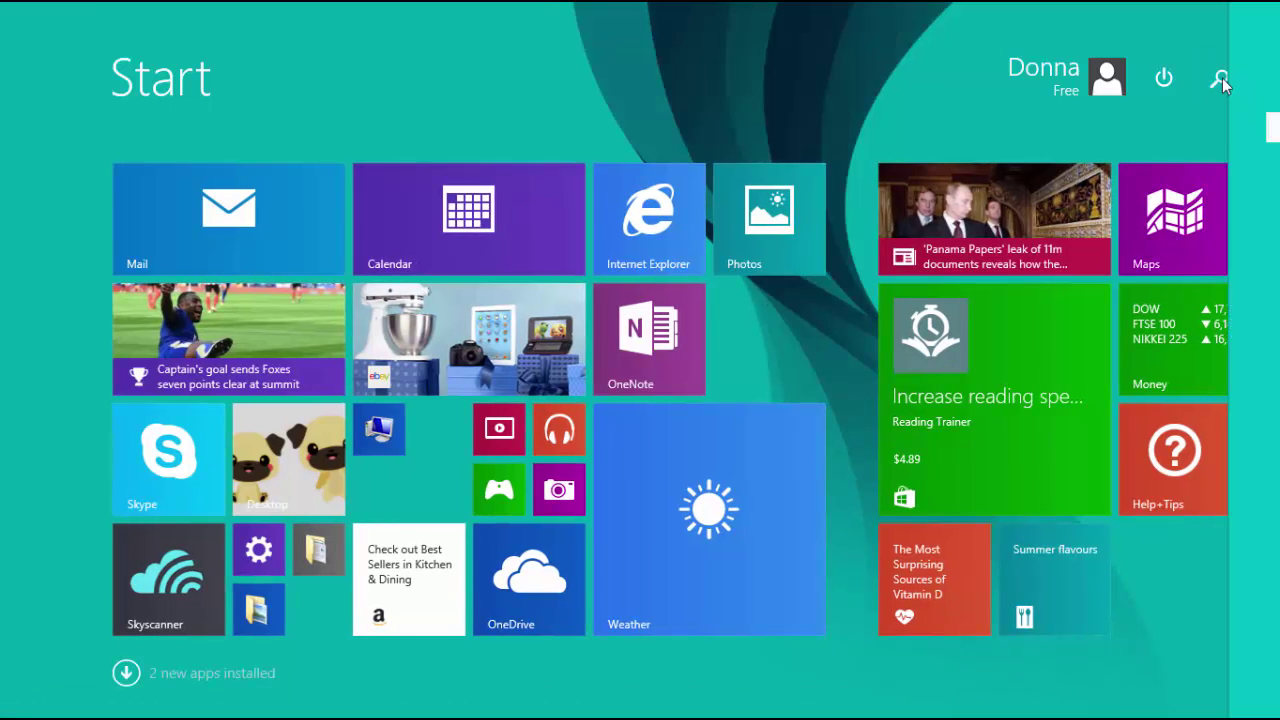
left_click(1221, 80)
type("blend")
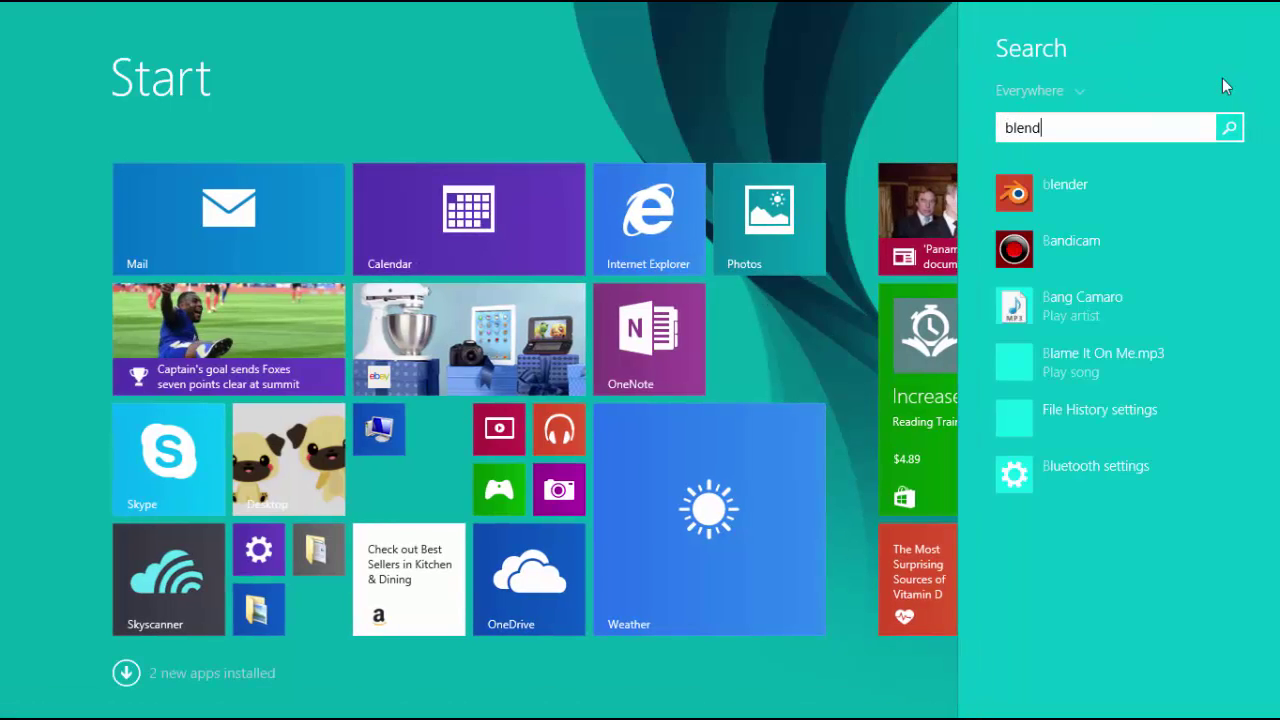
type("er")
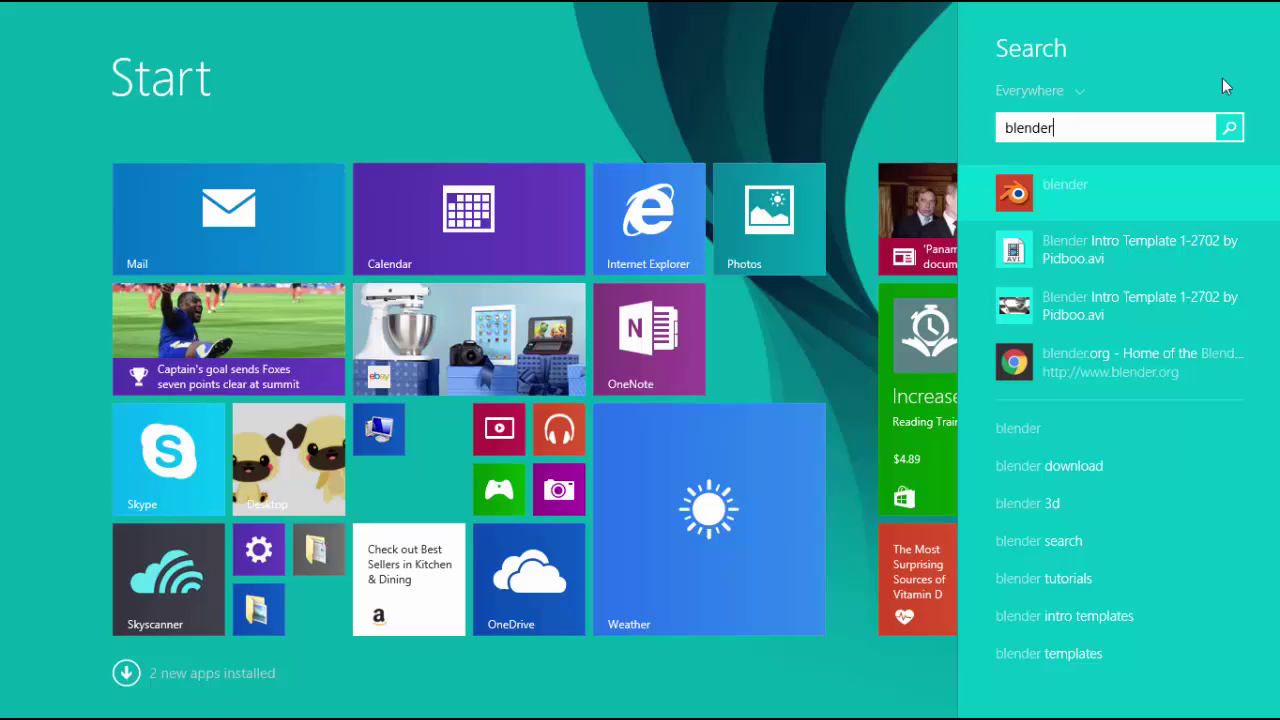
left_click(1204, 180)
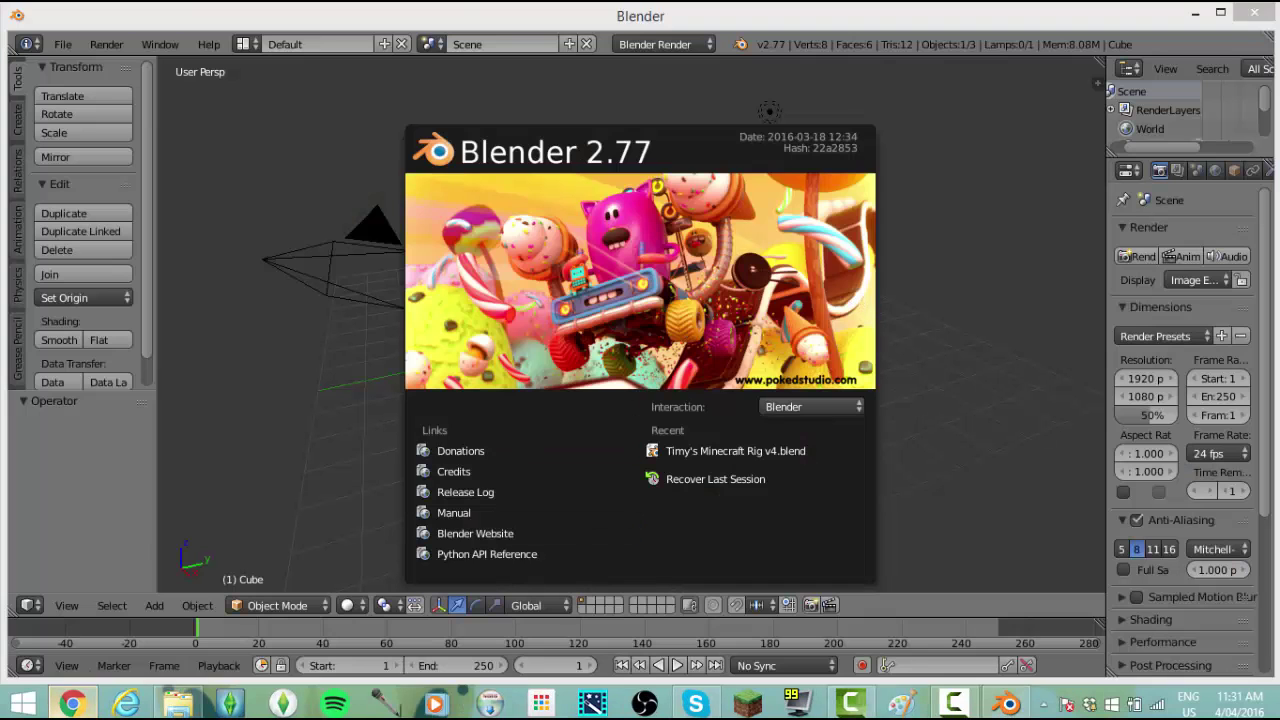
Install WinRAR 5.31 with its default file associations and select its Start Menu shortcut
left_click(71, 704)
left_click(250, 665)
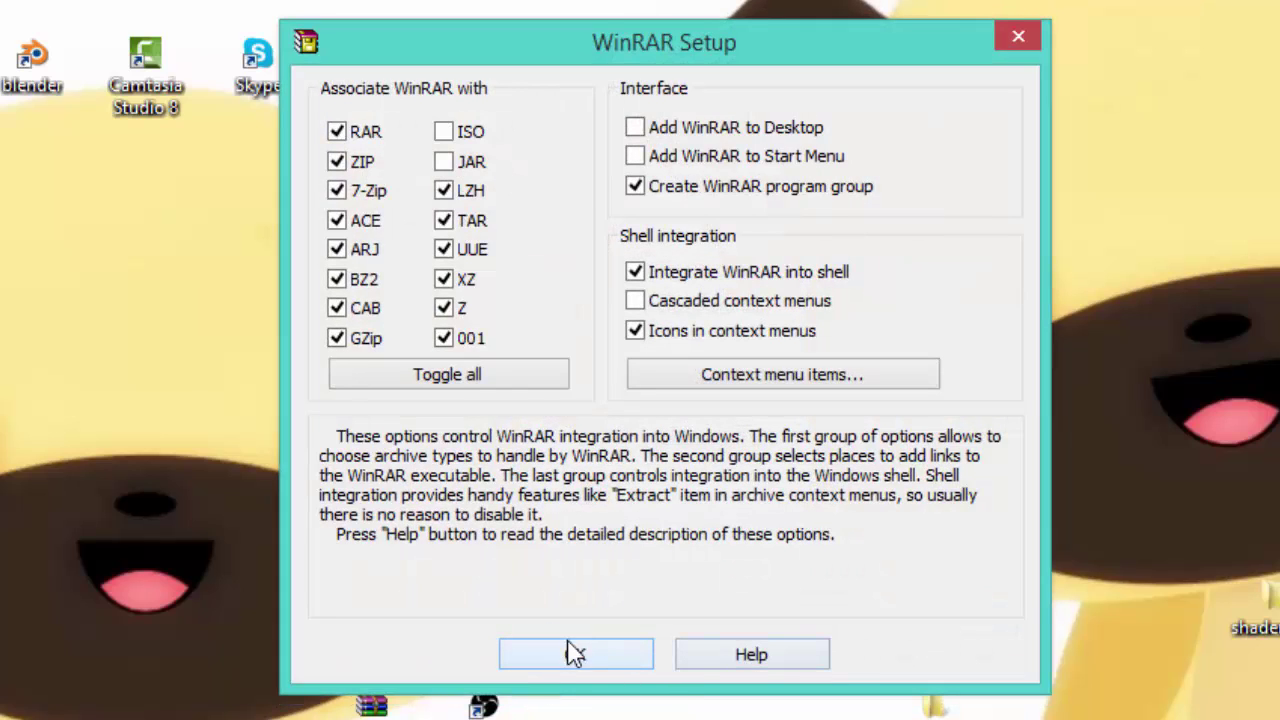
left_click(576, 655)
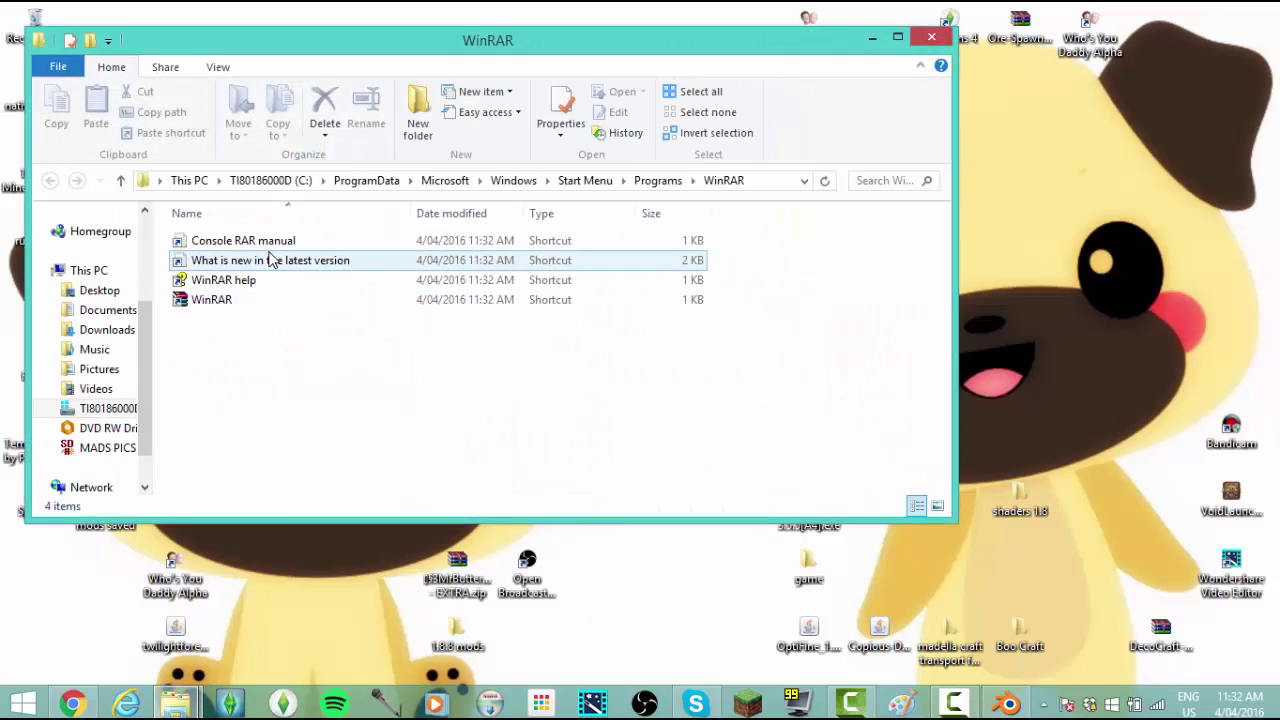
left_click_drag(267, 298, 414, 363)
left_click(414, 363)
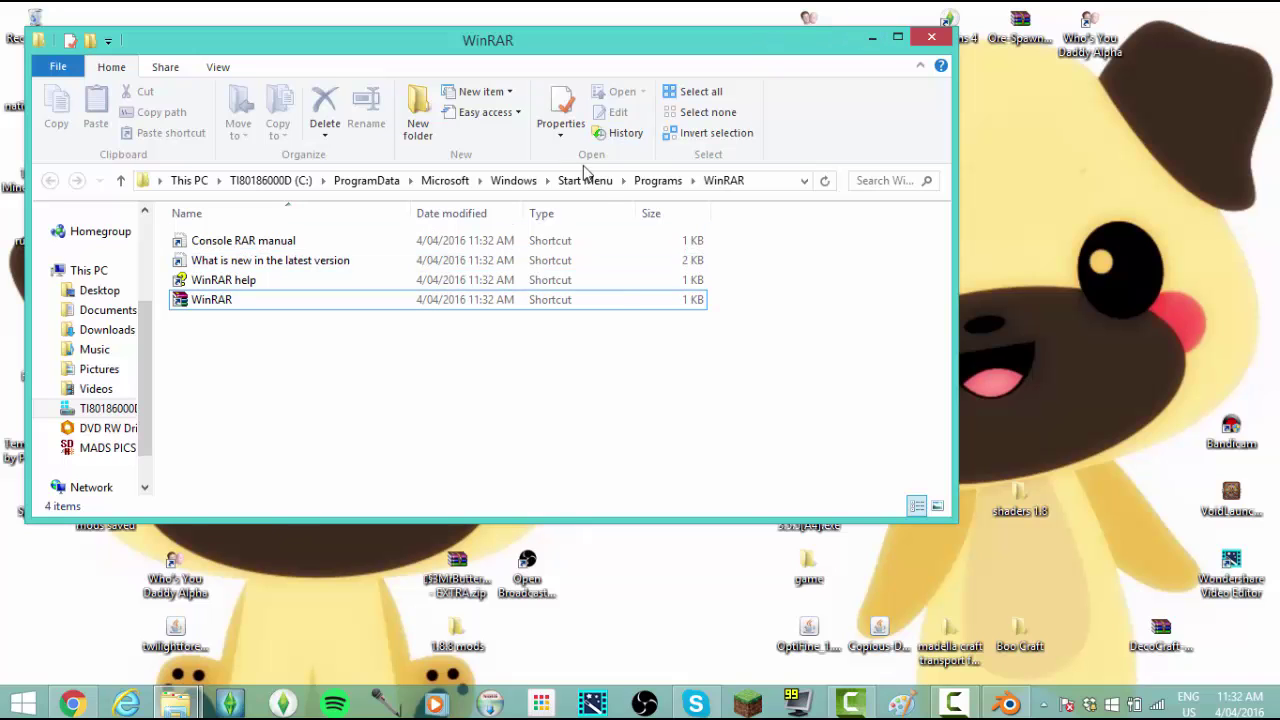
Close the File Explorer windows and open the downloaded Minecraft rig zip in WinRAR
left_click(872, 40)
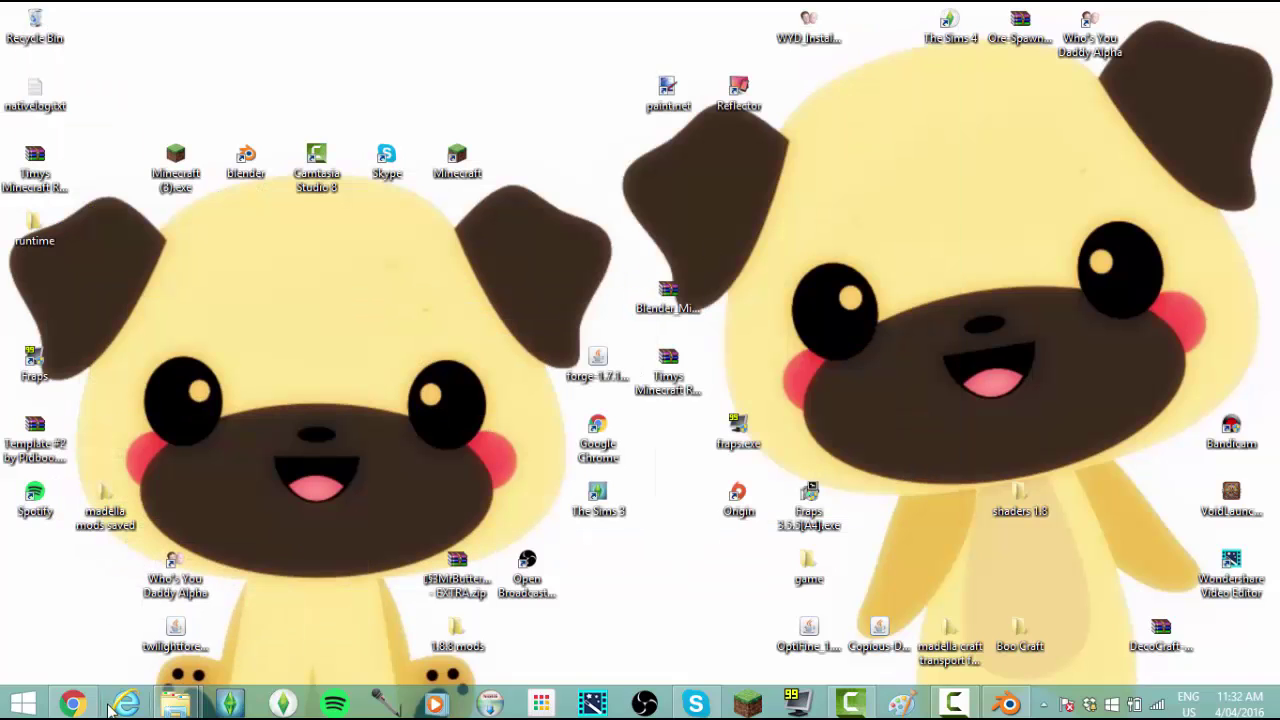
right_click(165, 702)
left_click(163, 650)
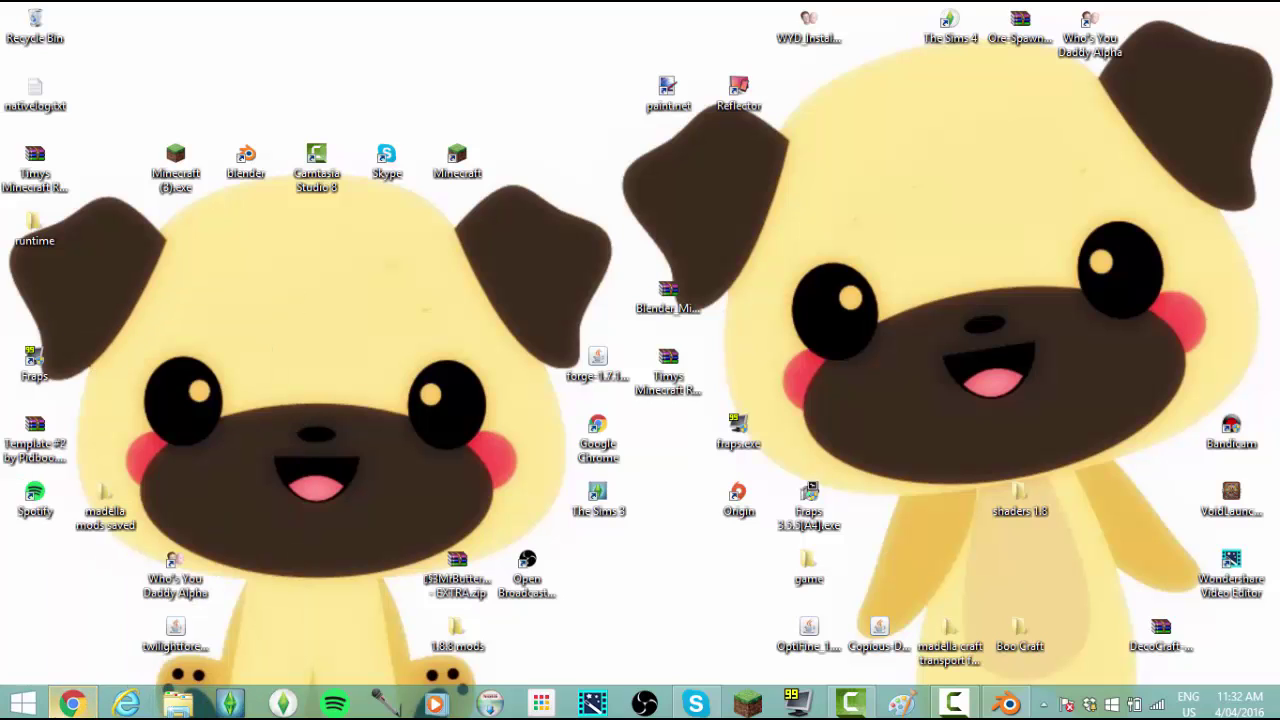
left_click(72, 704)
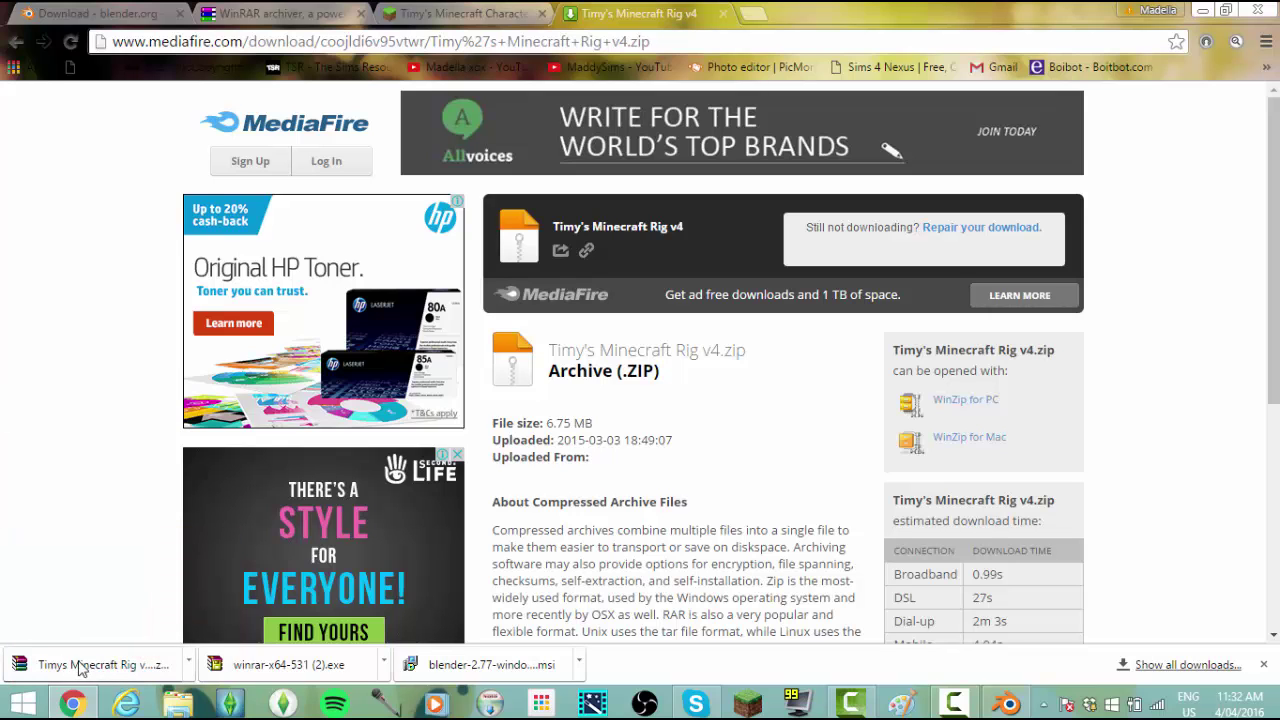
left_click(120, 668)
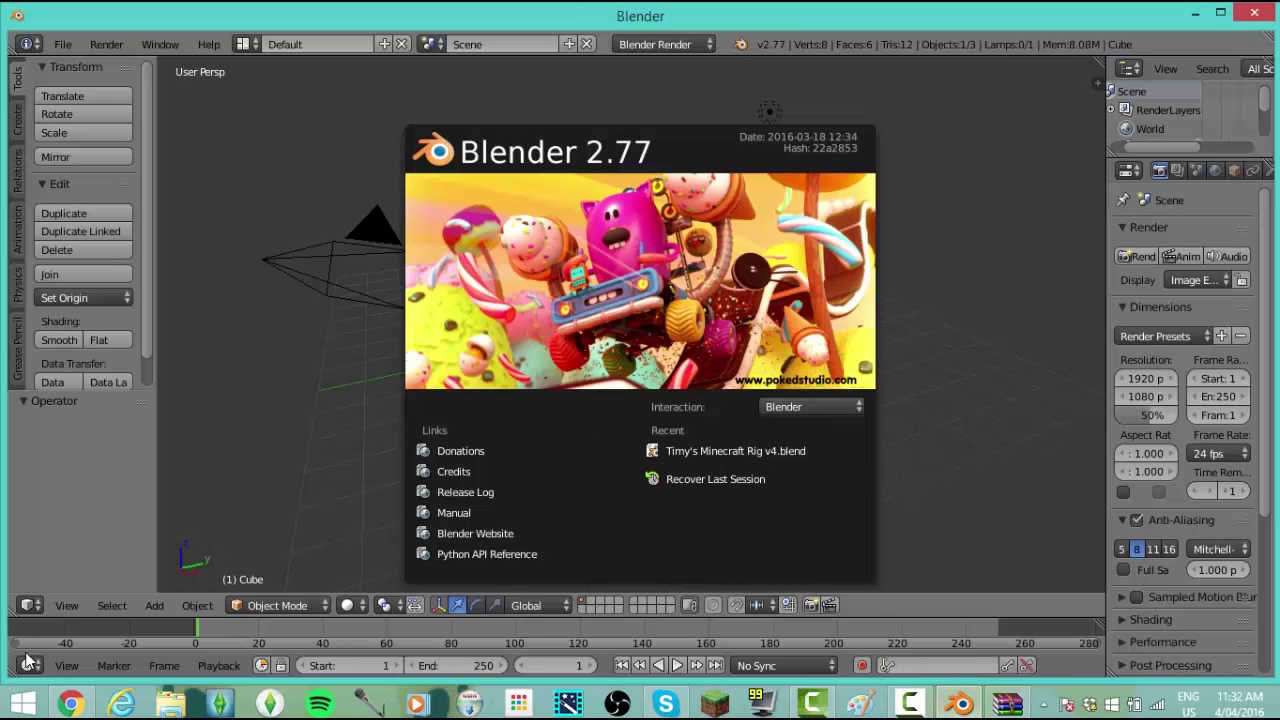
Drag Timy's Minecraft Rig v4.blend from the archive into Blender to load it
left_click(70, 704)
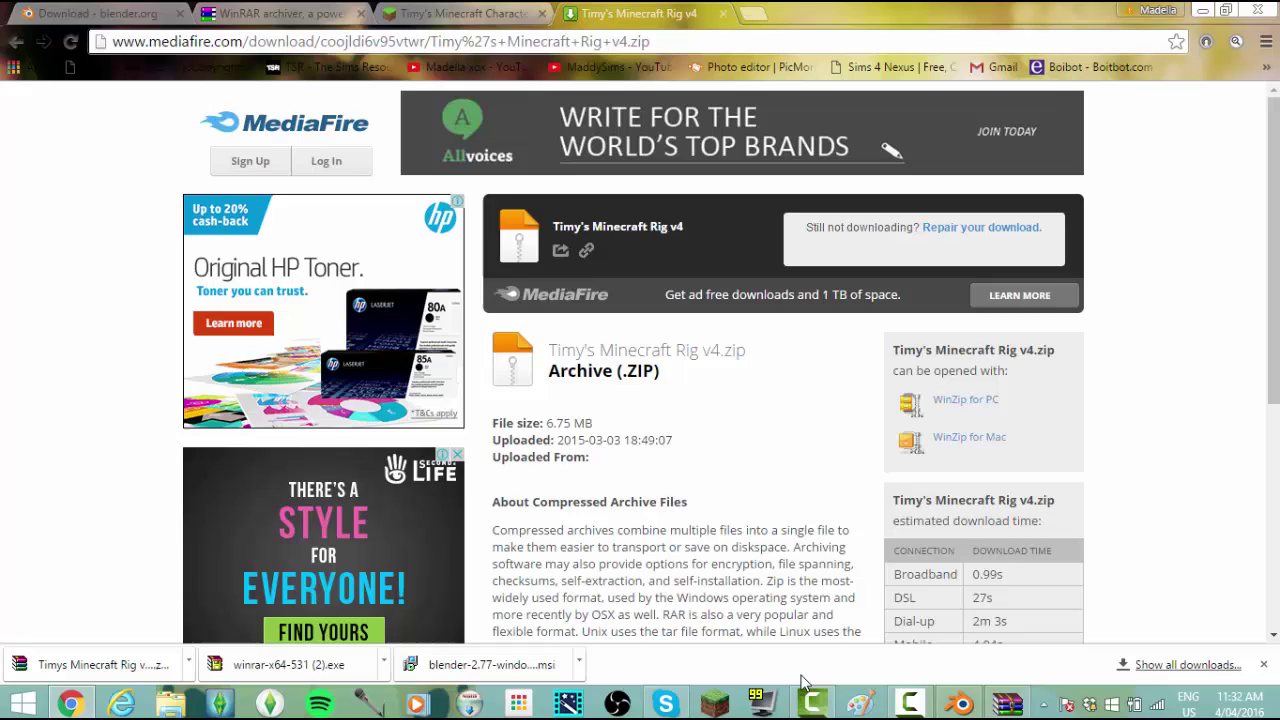
left_click(1007, 704)
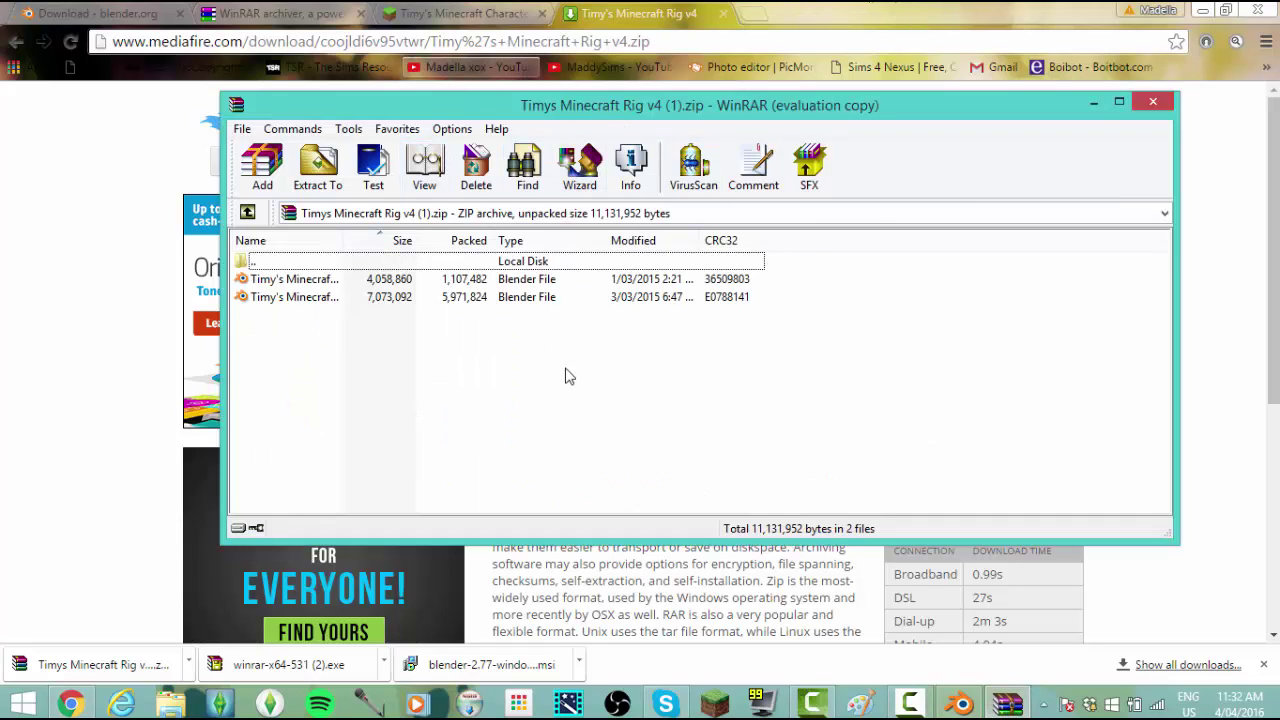
left_click(959, 704)
left_click(1007, 704)
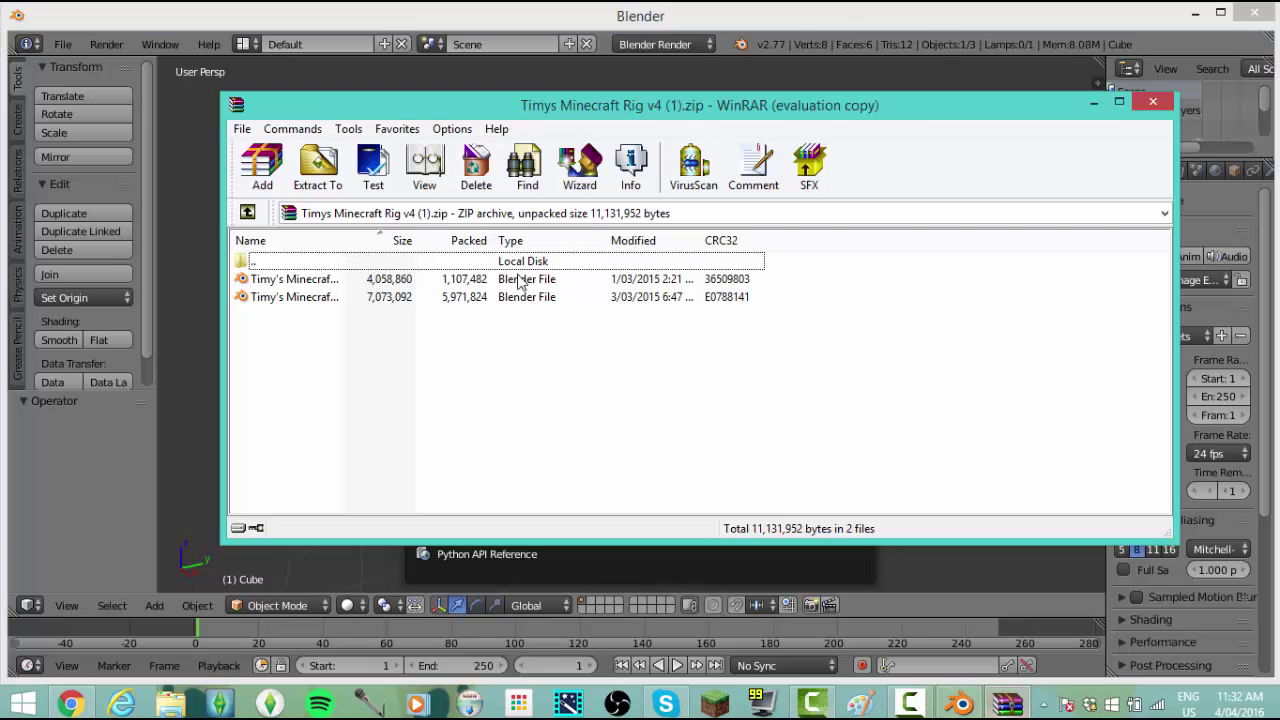
left_click_drag(505, 270, 427, 308)
left_click_drag(662, 373, 125, 705)
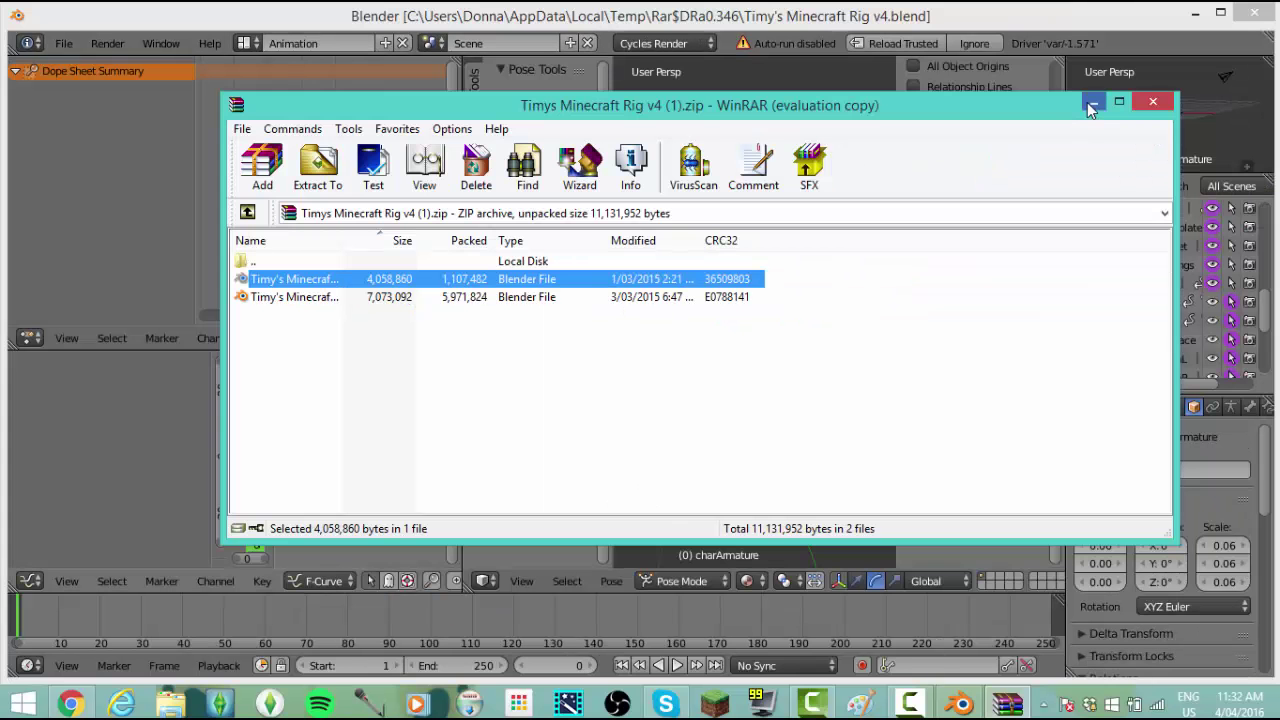
Reload the rig file with scripts trusted and confirm the revert
left_click(811, 108)
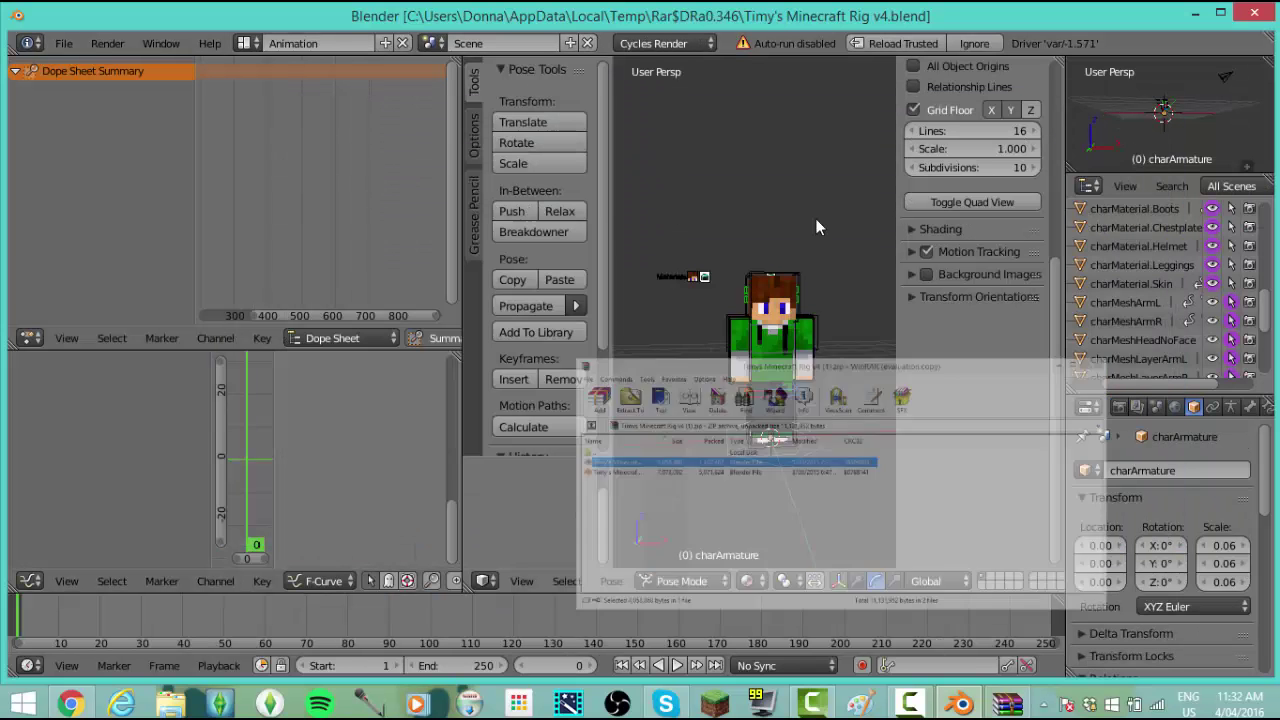
scroll(765, 352, "down", 2)
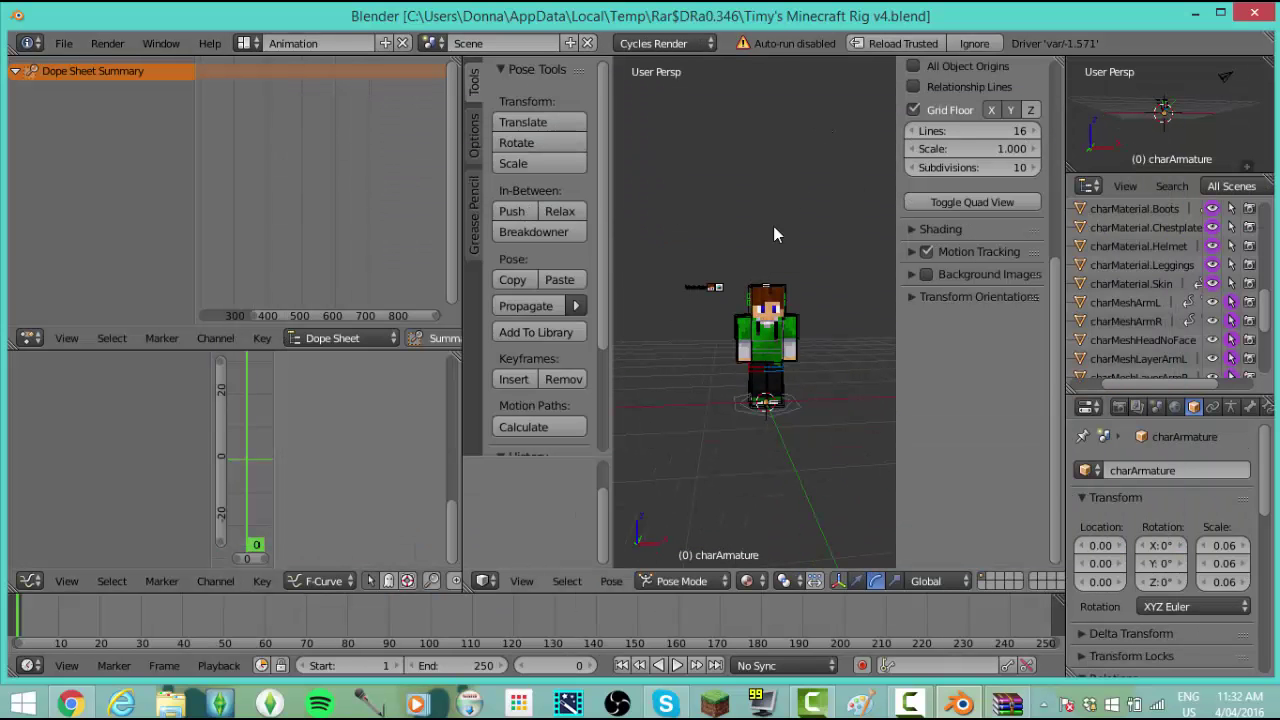
scroll(773, 230, "up", 1)
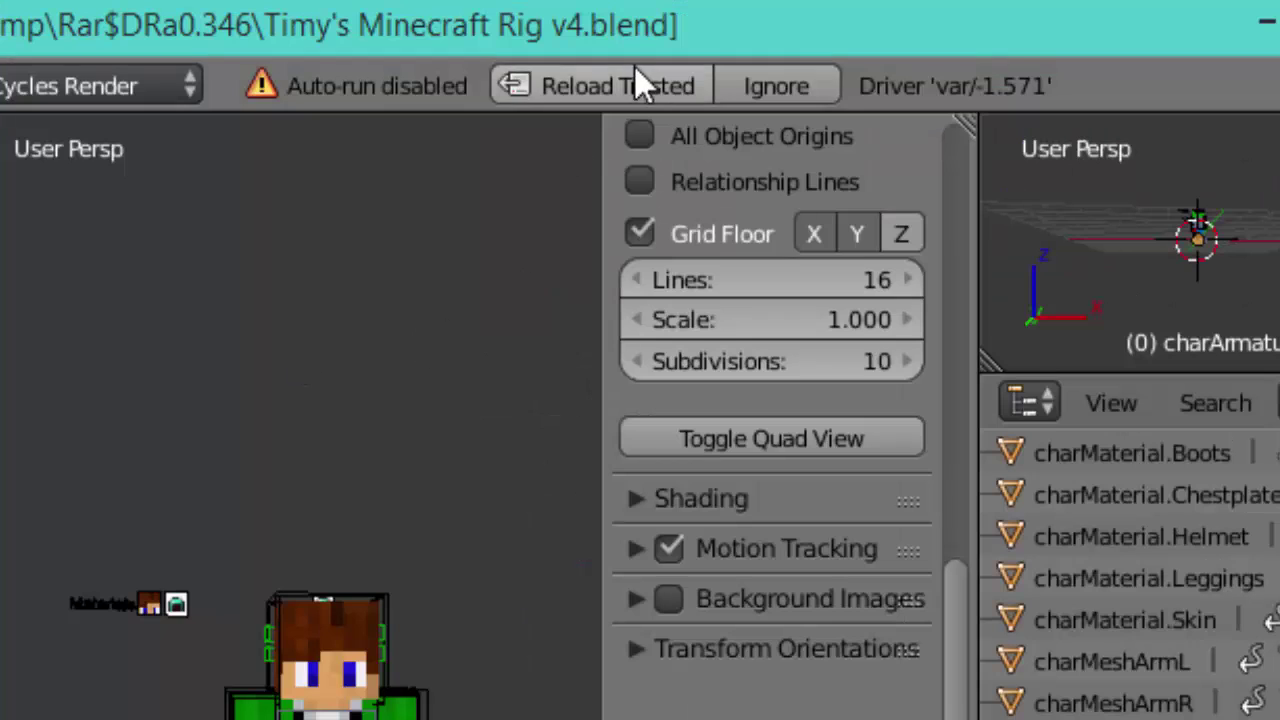
left_click(912, 42)
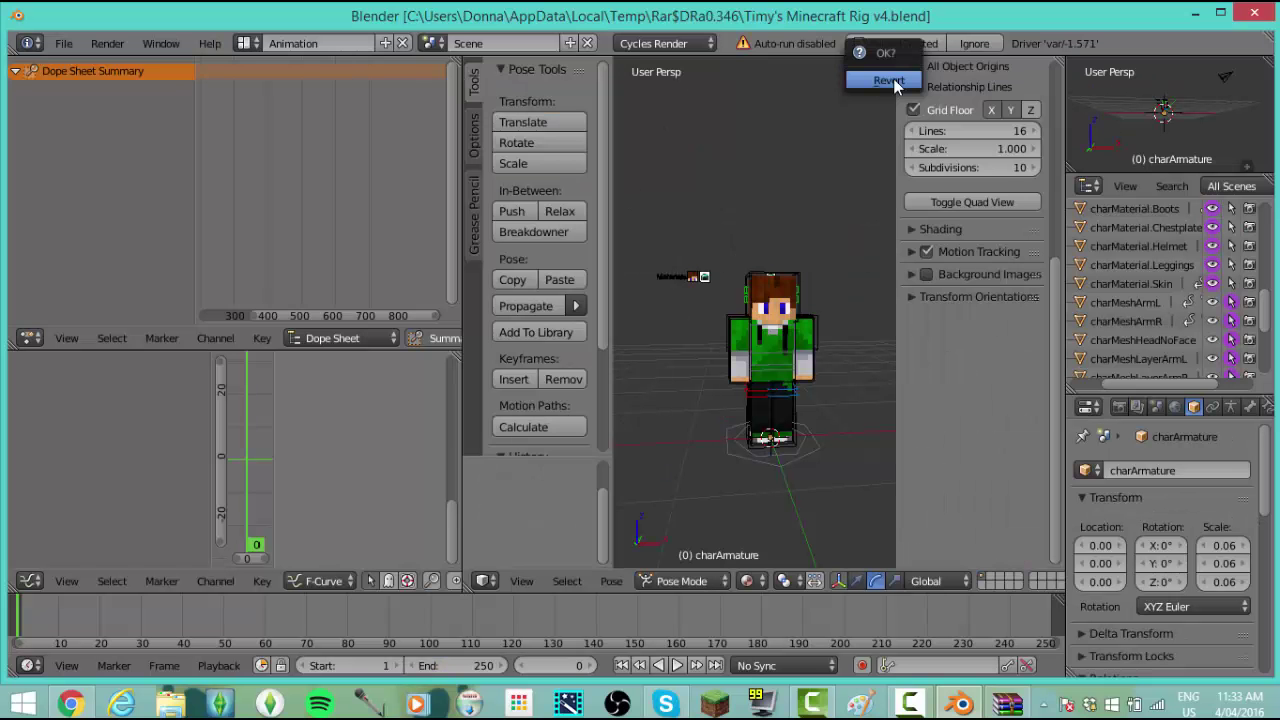
left_click(595, 168)
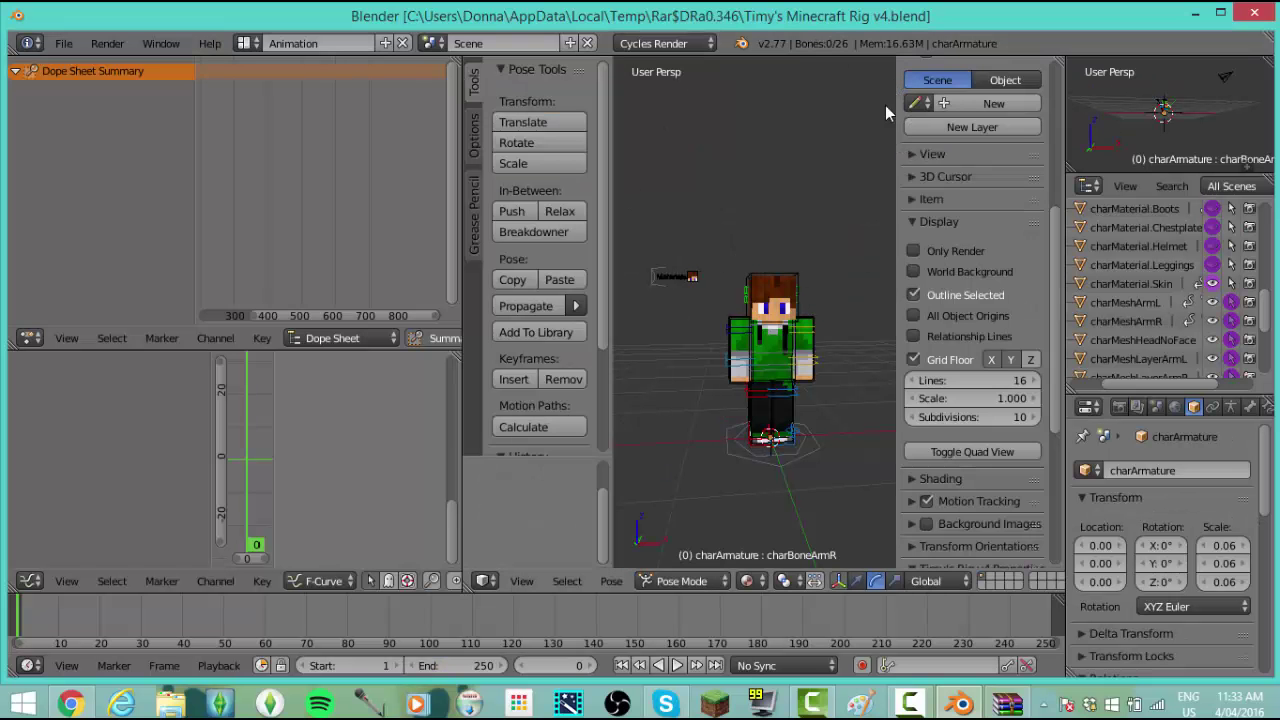
Widen the 3D viewport and select the charMaterial.Skin Materials object
left_click_drag(460, 332, 104, 332)
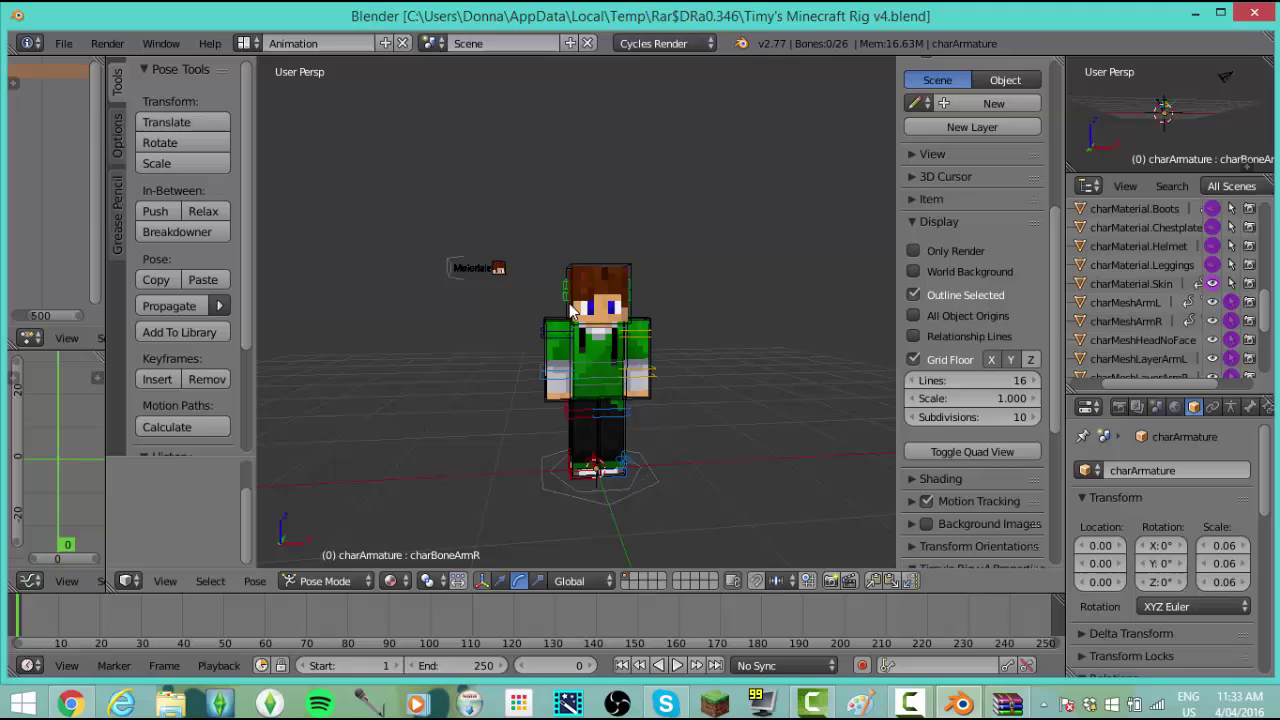
scroll(570, 310, "up", 2)
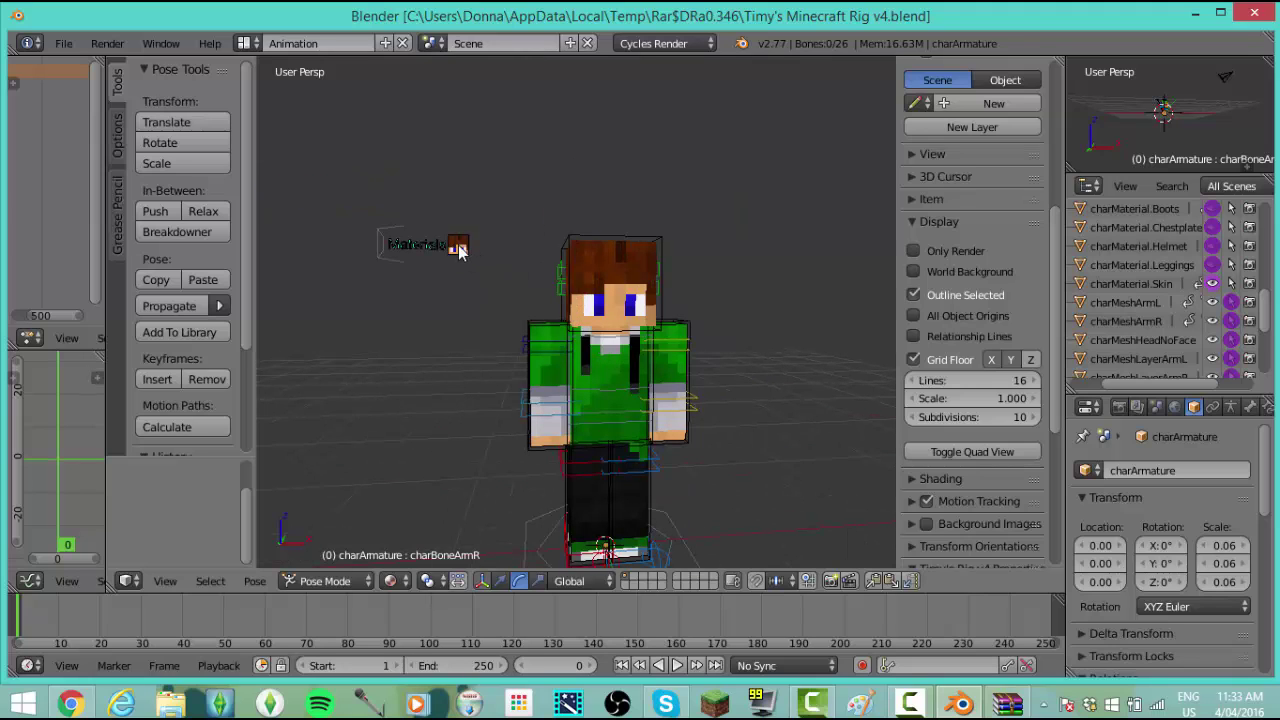
right_click(459, 250)
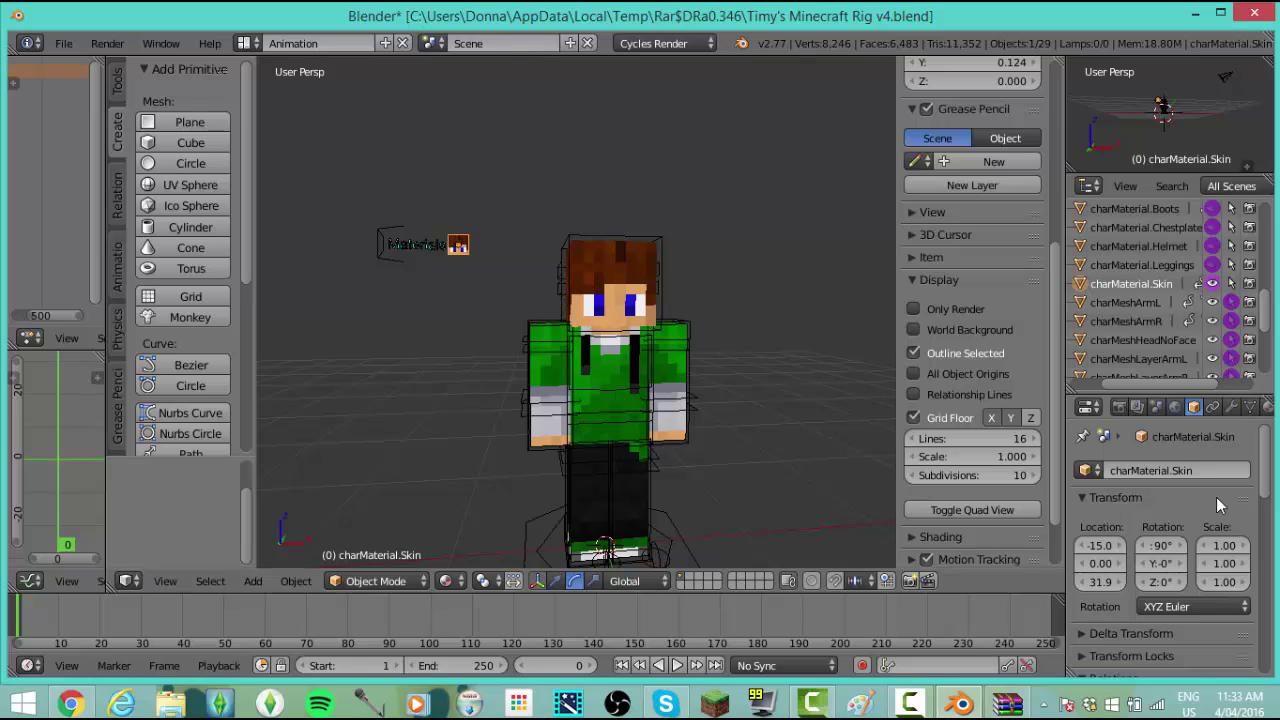
scroll(1210, 495, "down", 4)
scroll(1206, 487, "up", 5)
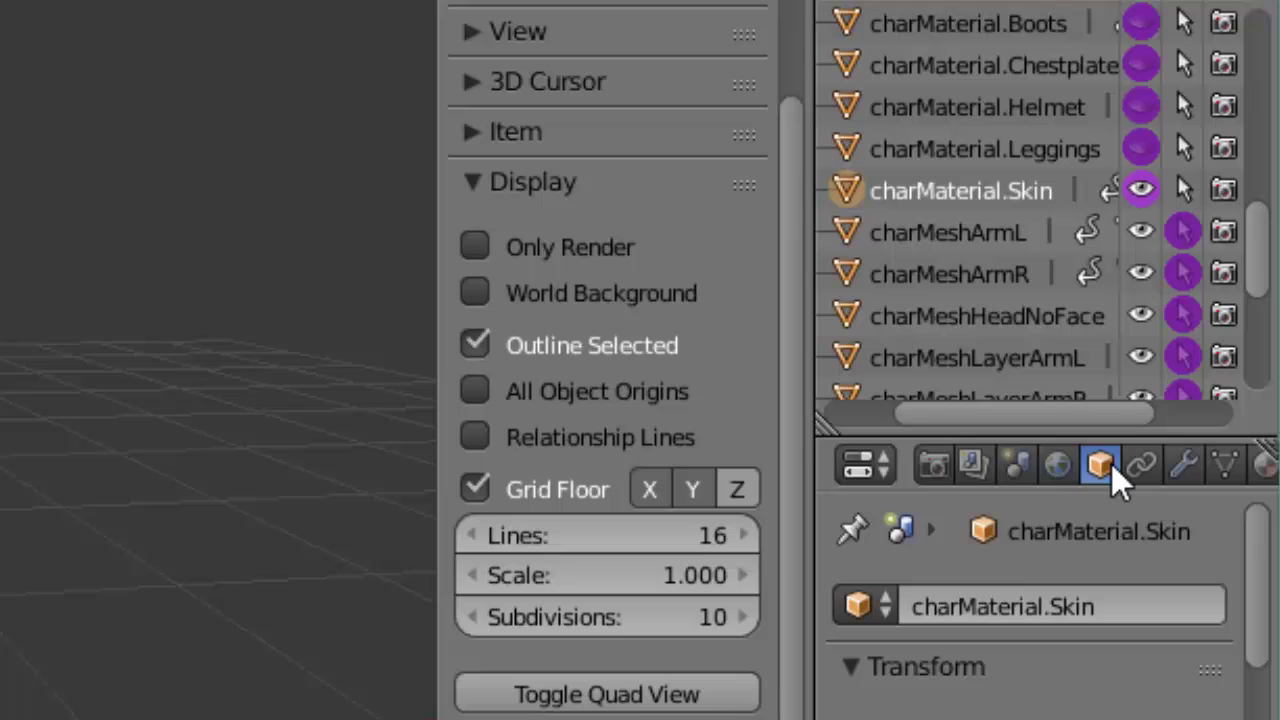
scroll(1113, 470, "right", 3)
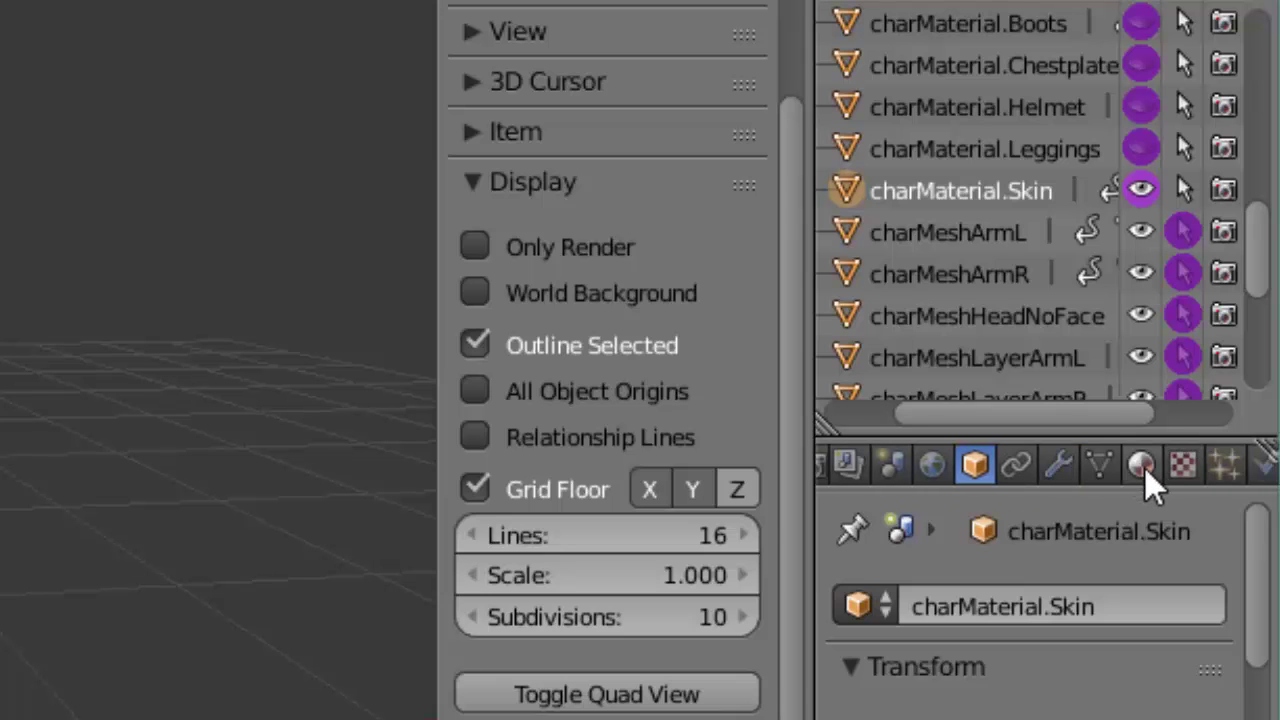
scroll(960, 475, "left", 3)
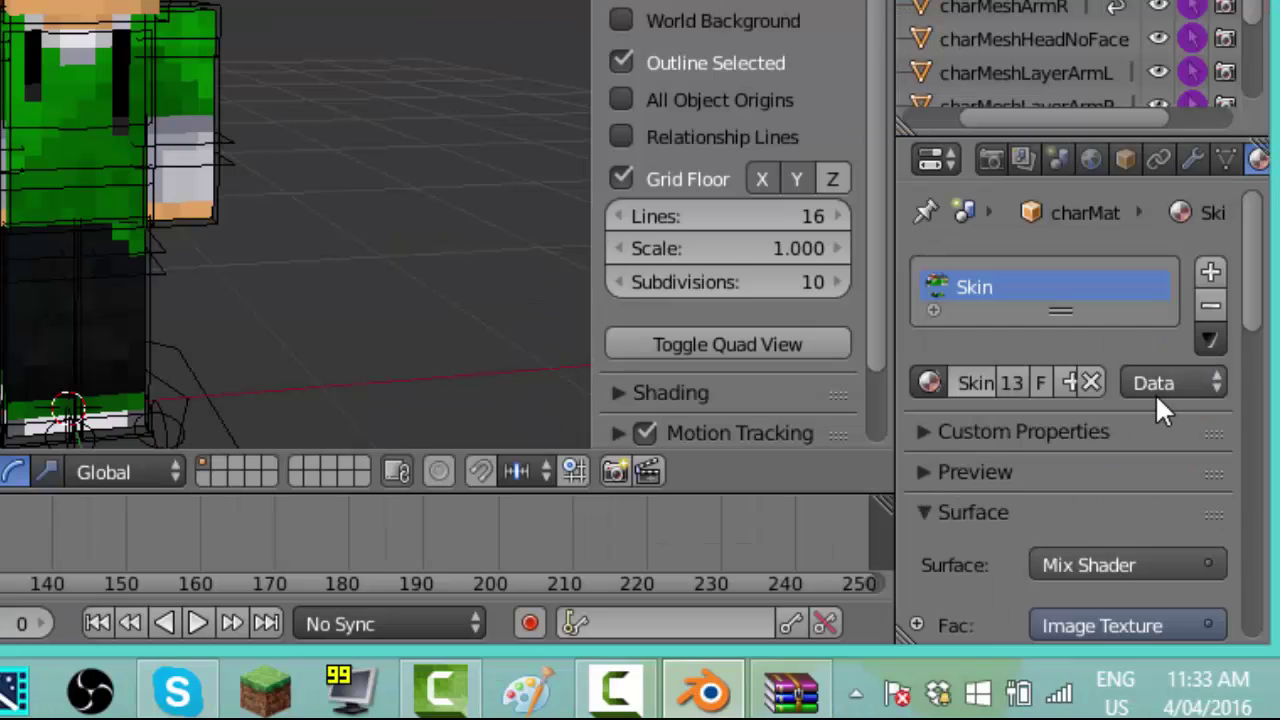
Unlink the Skin material's image texture, then preview pug skin Madella.png
scroll(1207, 546, "down", 2)
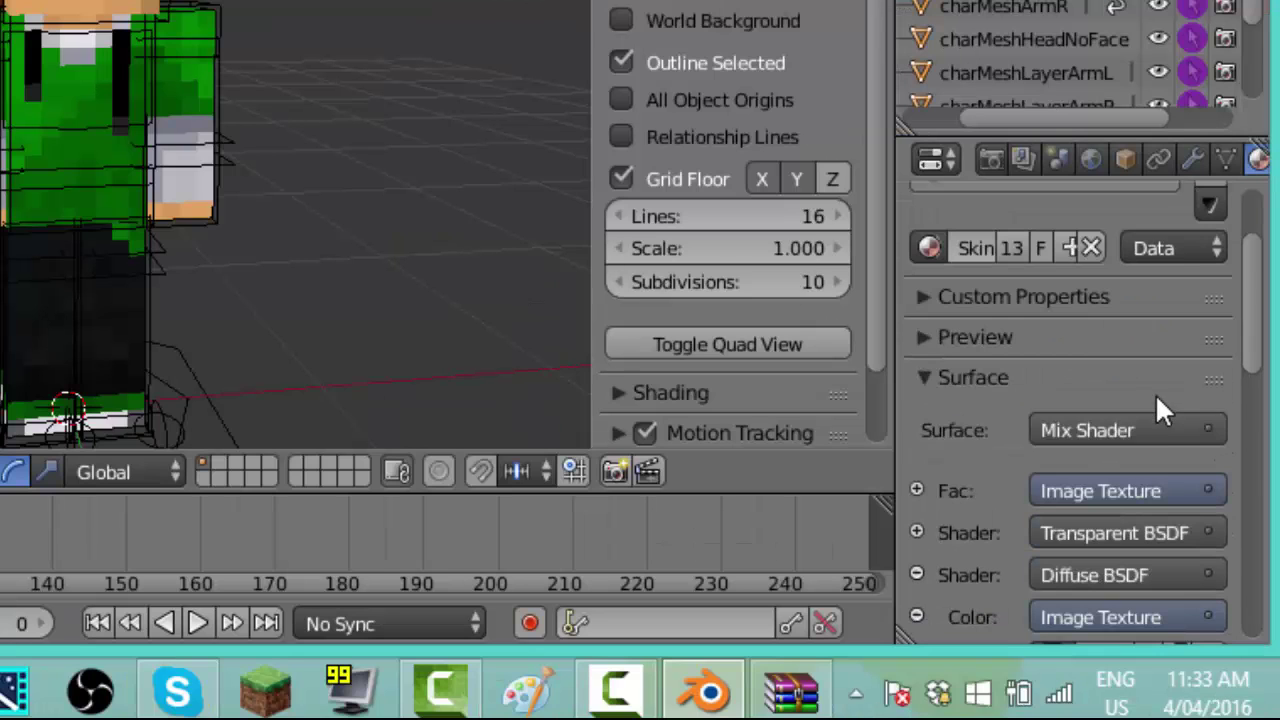
scroll(1068, 331, "up", 3)
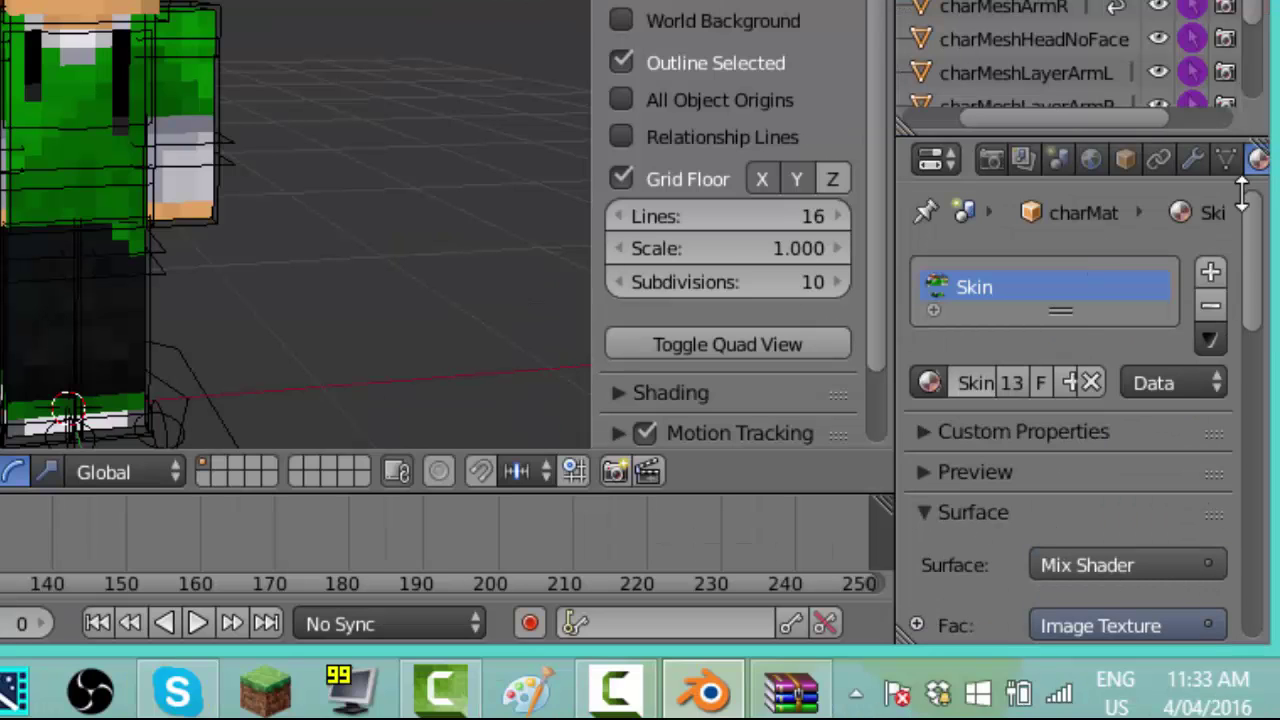
scroll(1059, 413, "down", 6)
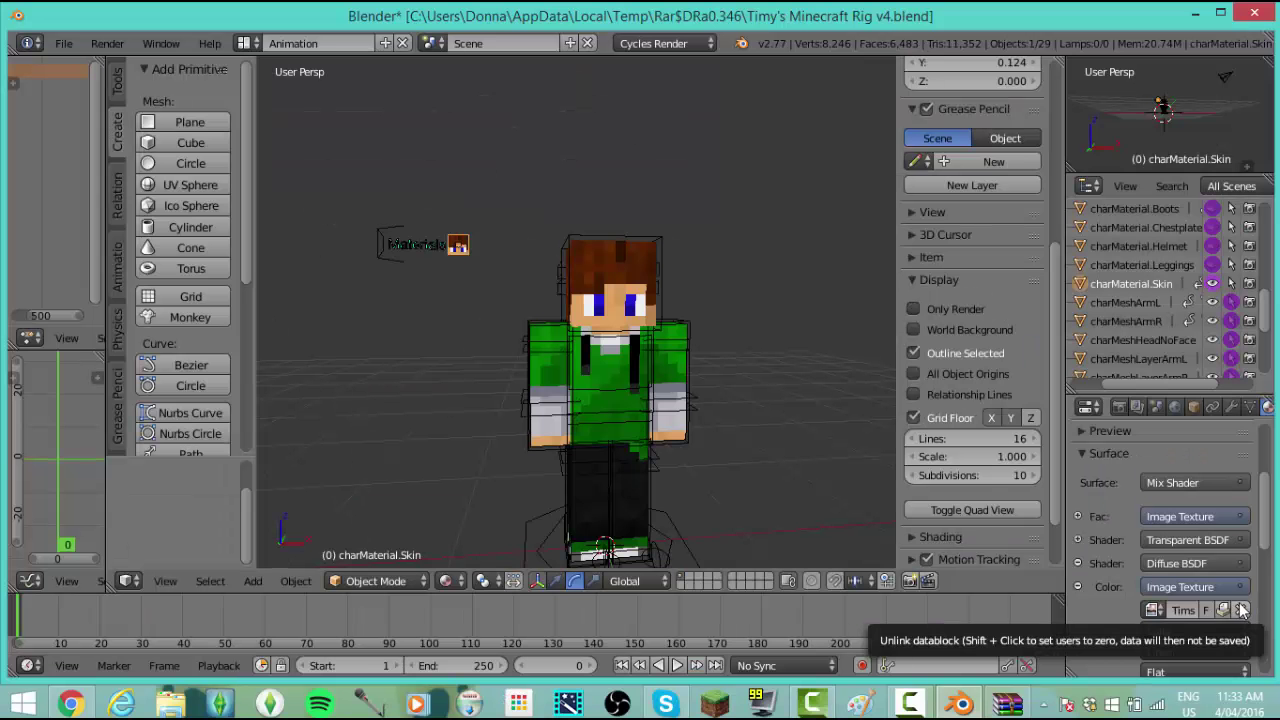
left_click(1209, 524)
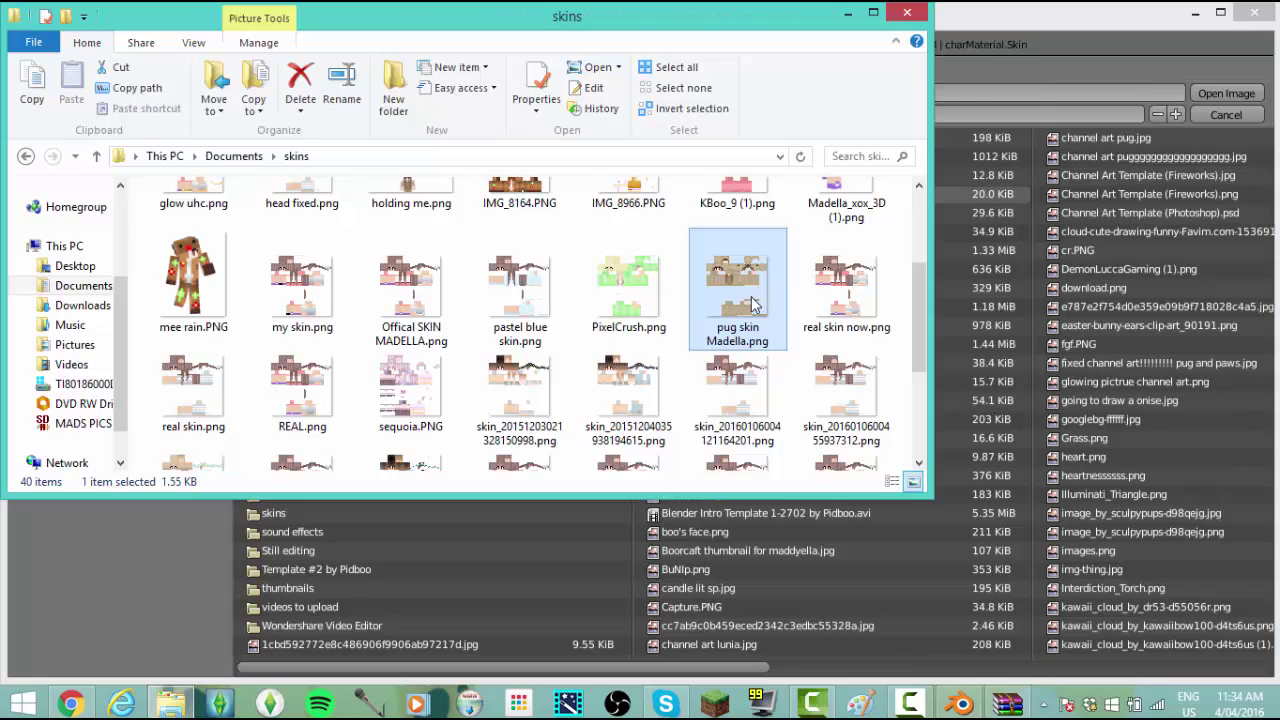
double_click(748, 300)
scroll(761, 311, "up", 5)
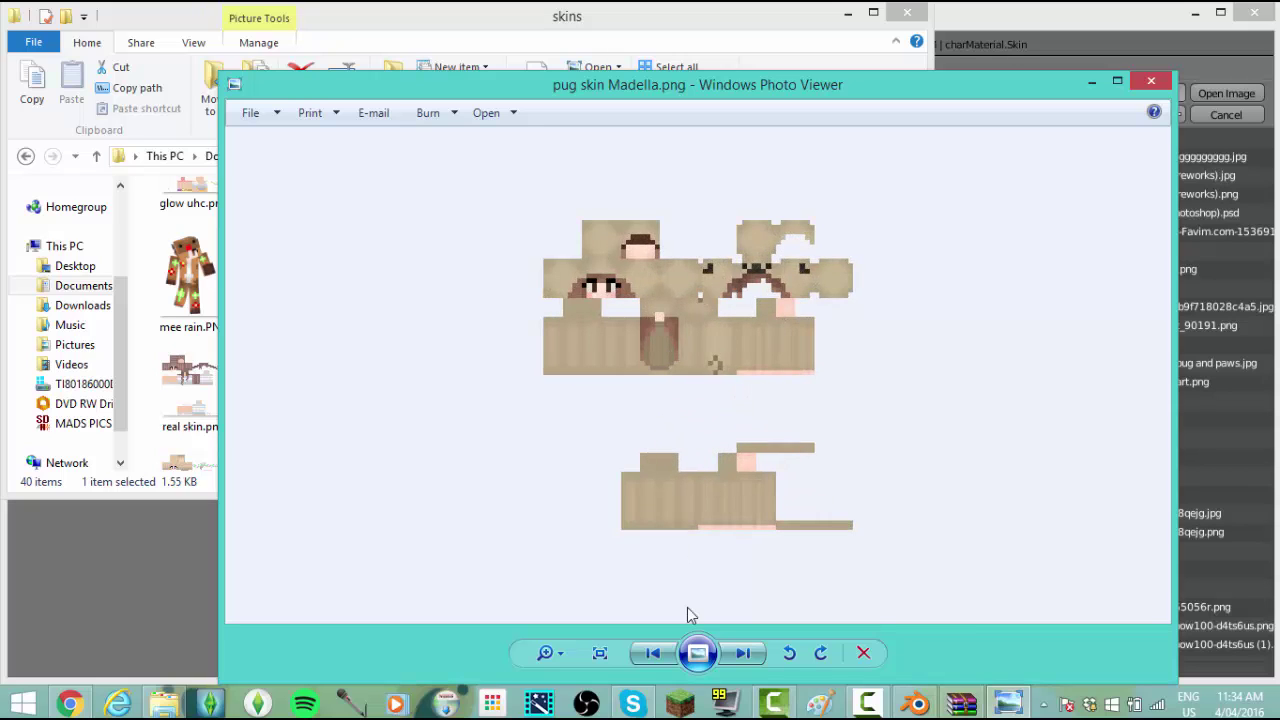
Preview skins PixelCrush.png, real skin now.png and holding me.png, then close the viewer and skins folder
left_click(648, 656)
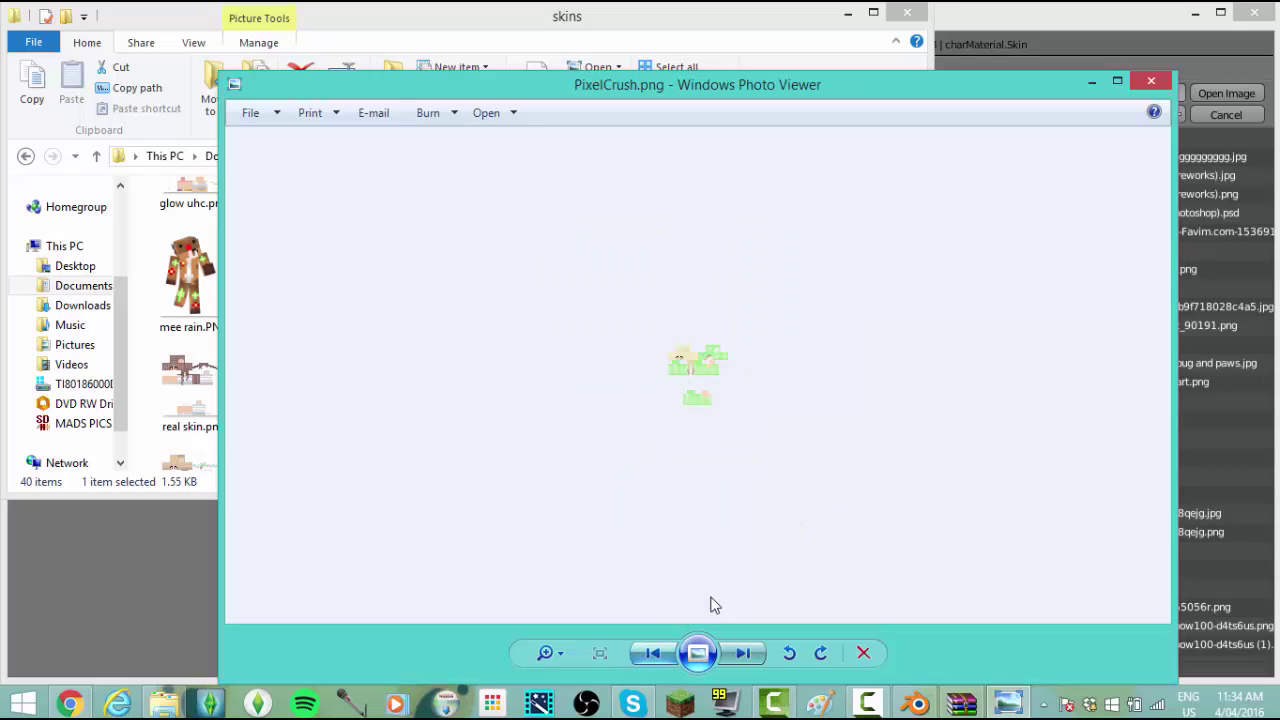
scroll(651, 357, "up", 4)
left_click(743, 653)
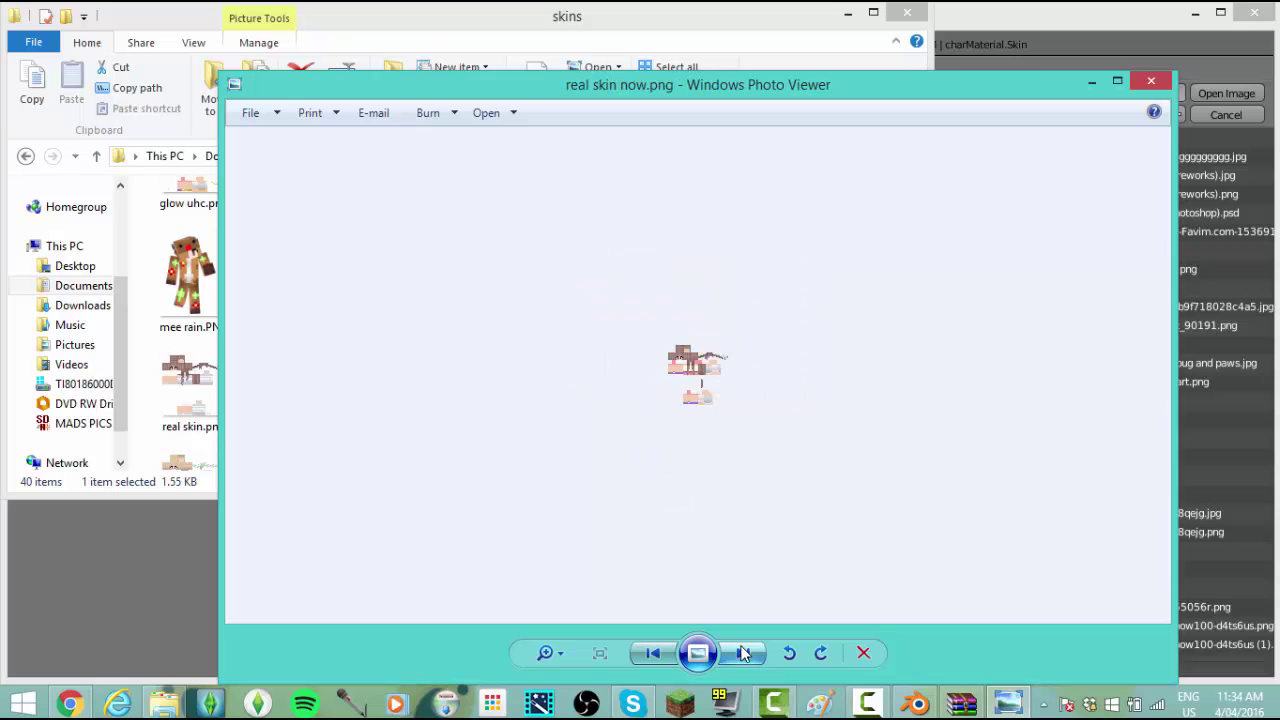
left_click(743, 653)
left_click(1151, 80)
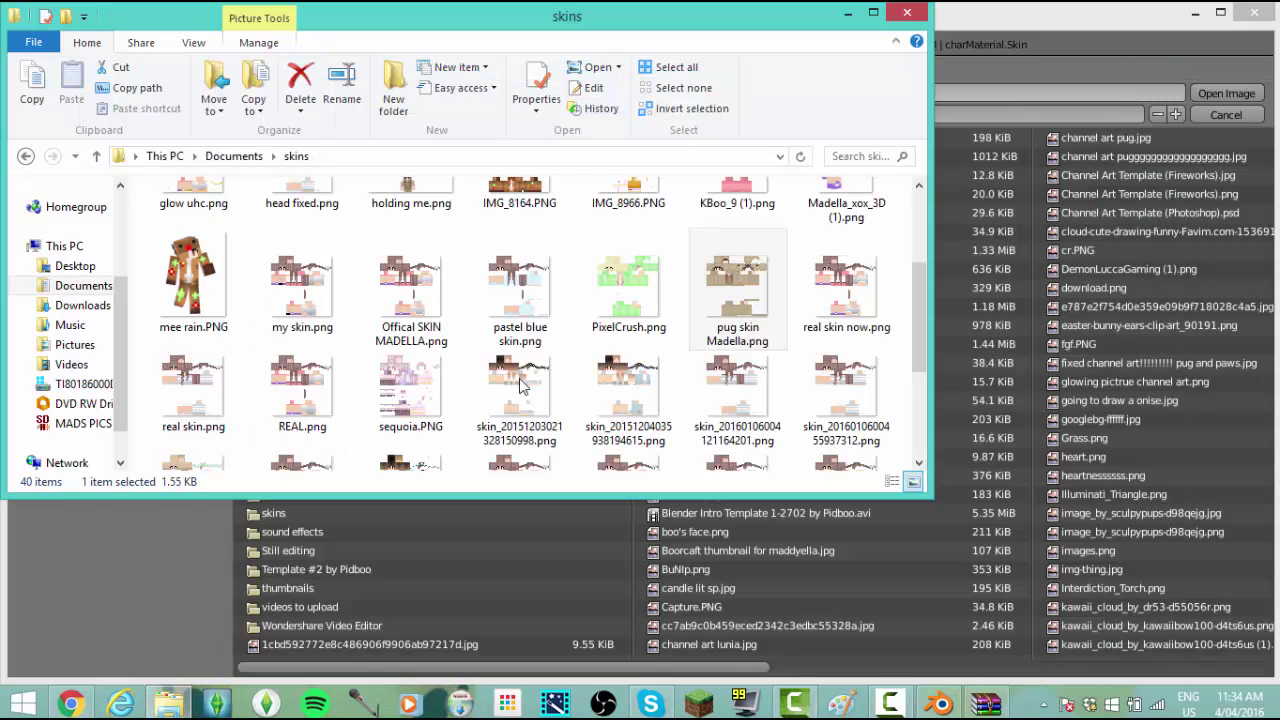
double_click(411, 192)
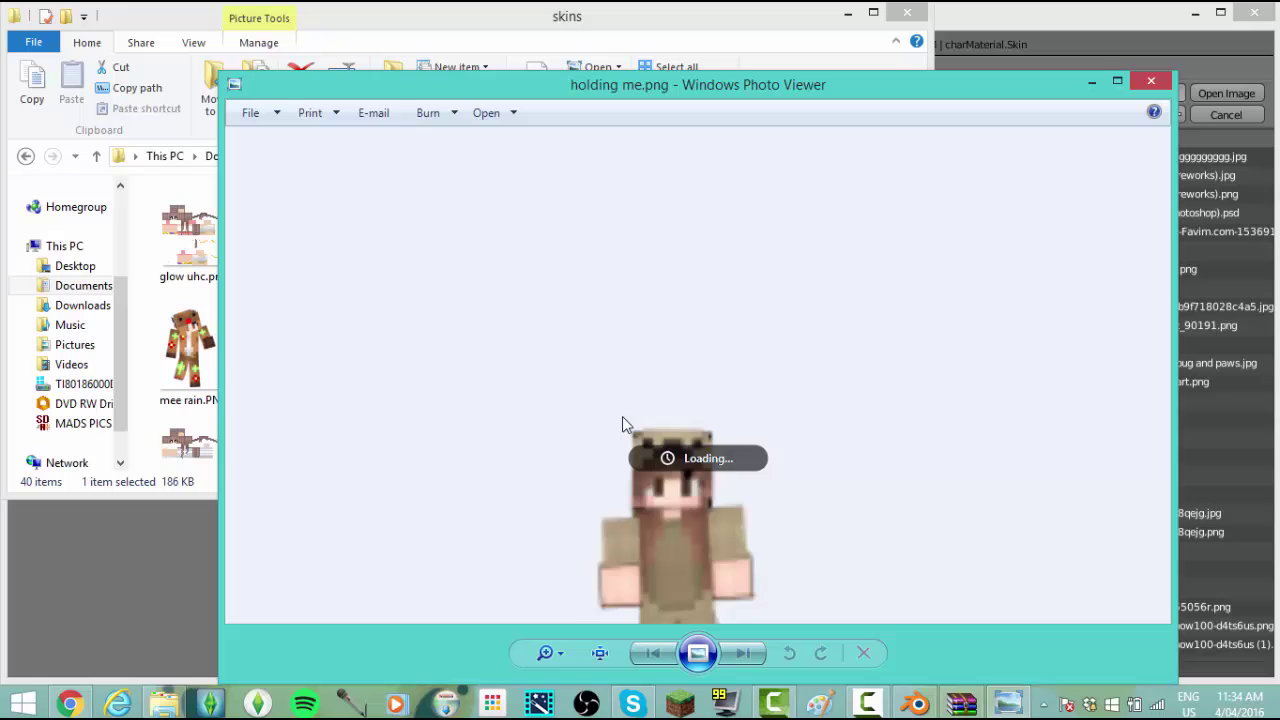
left_click(1151, 80)
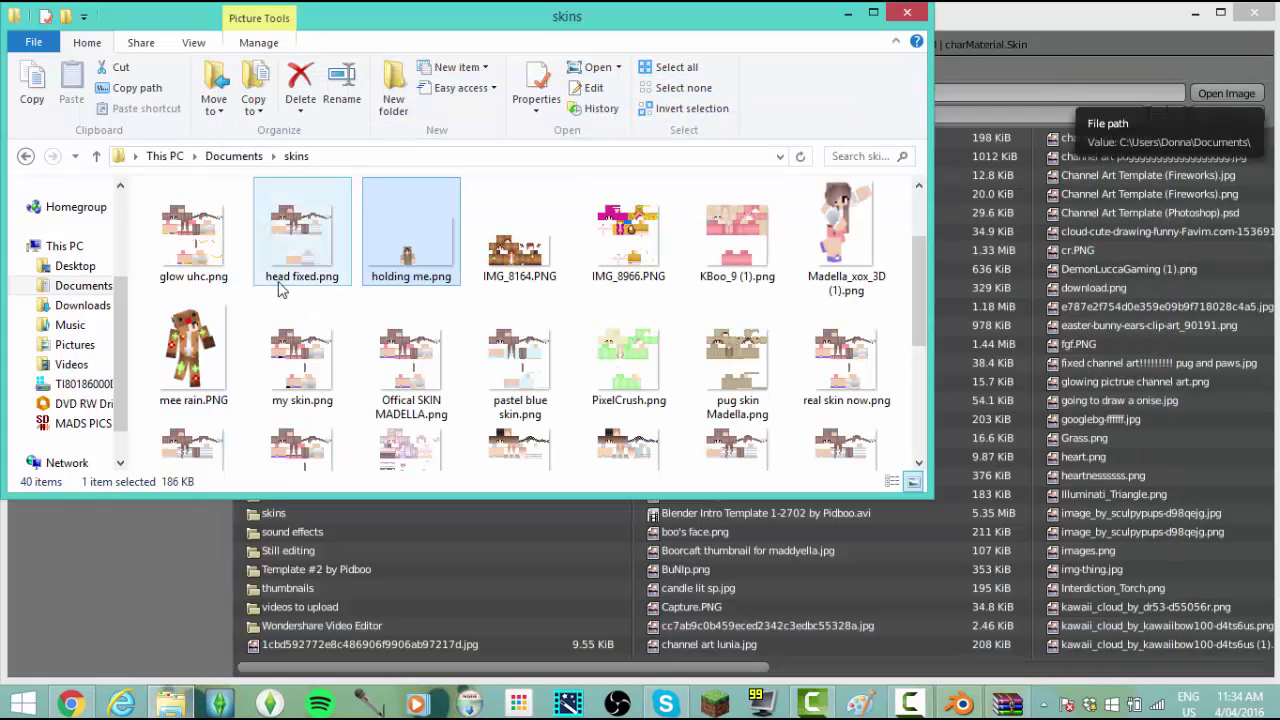
left_click(196, 260)
left_click(907, 12)
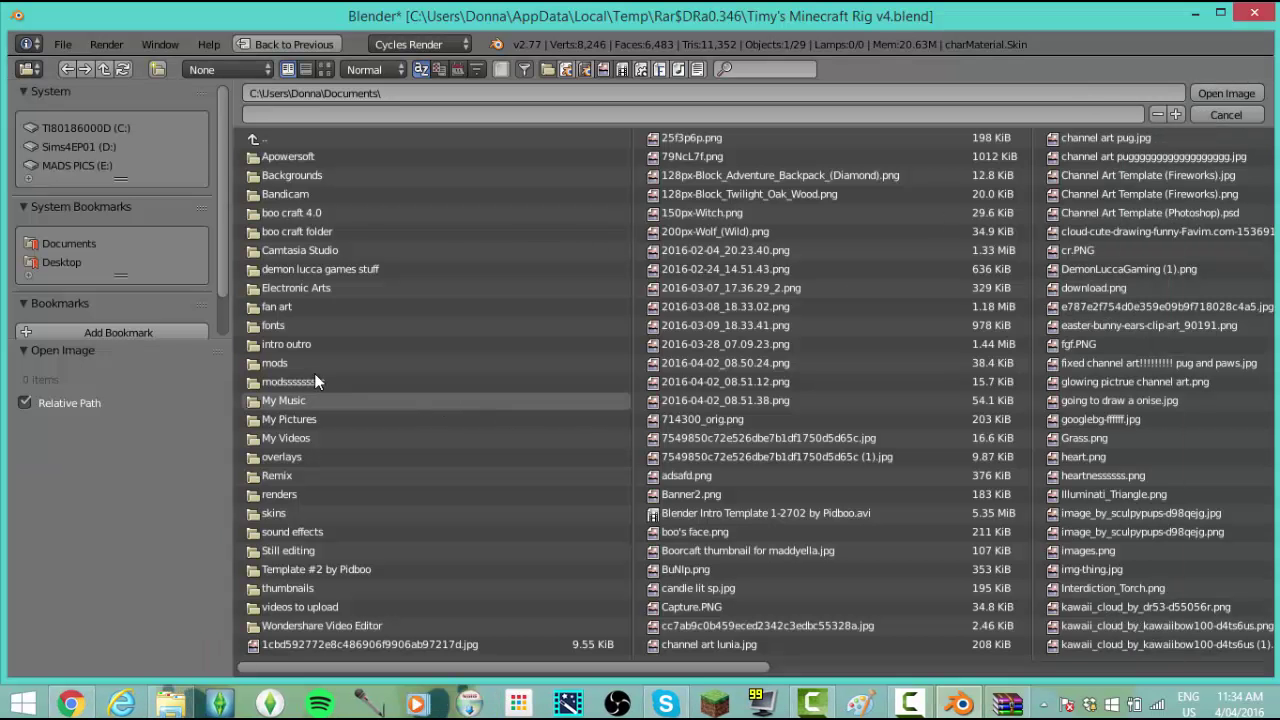
Load 'pug skin Madella.png' from the skins folder as the skin texture, then orbit to view it
left_click(278, 515)
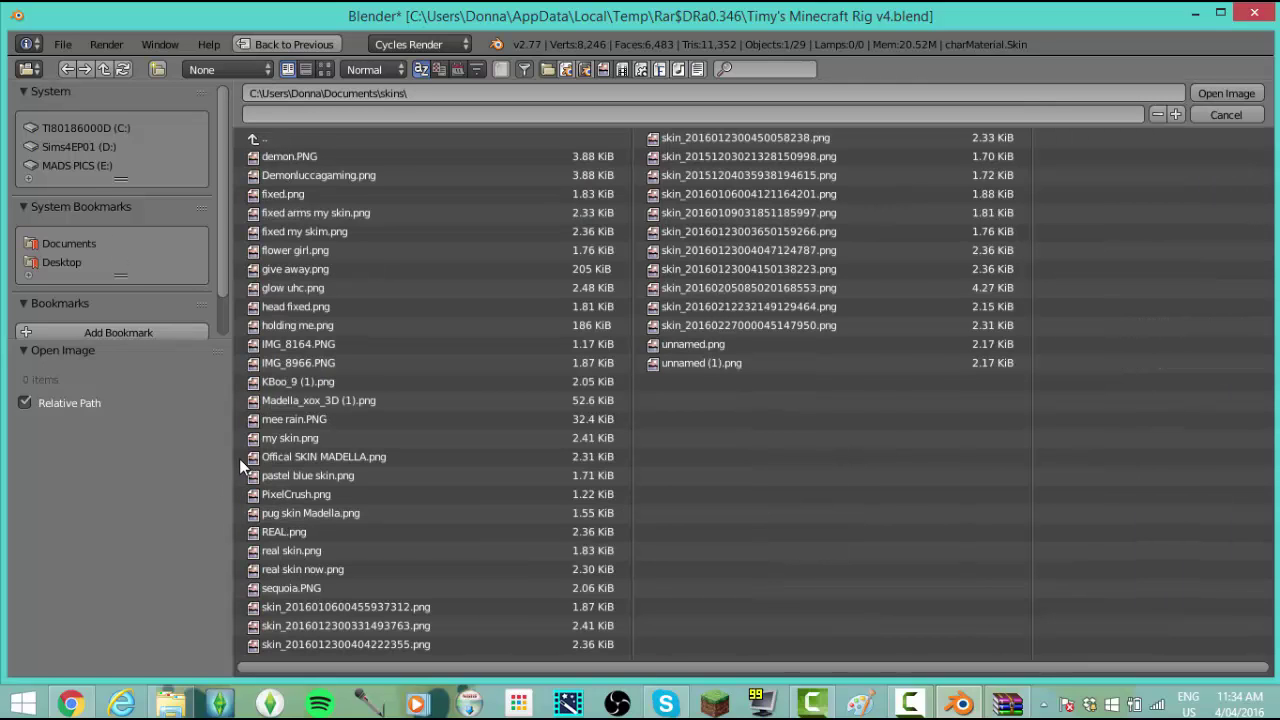
double_click(382, 512)
scroll(437, 371, "down", 6)
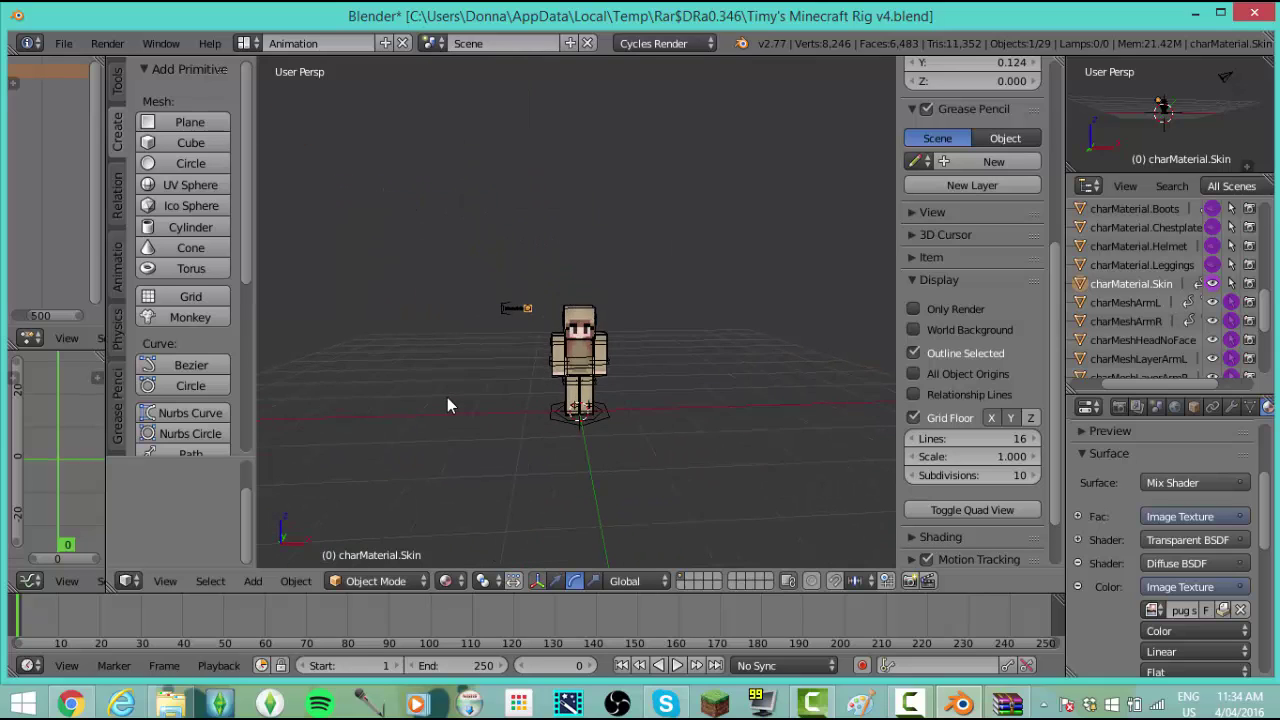
scroll(447, 390, "up", 5)
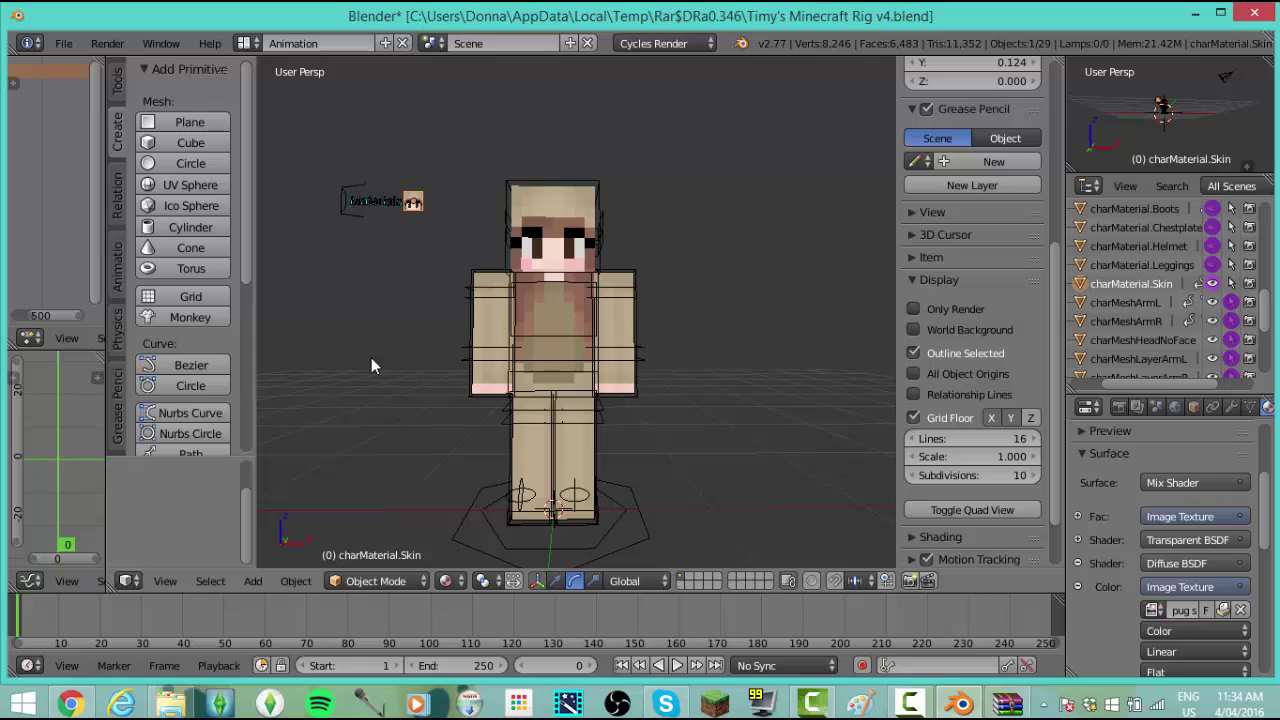
middle_click_drag(371, 365, 398, 383)
scroll(400, 380, "down", 5)
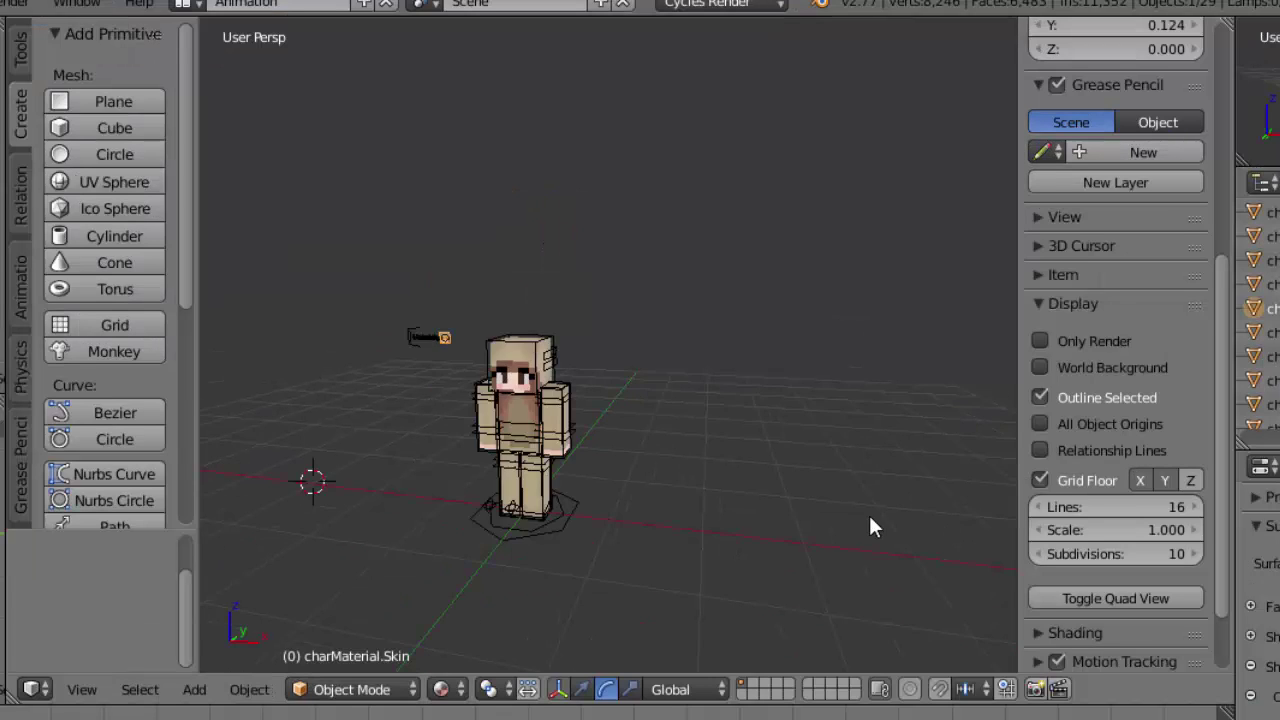
middle_click_drag(869, 515, 904, 523)
Move the camera onto the grid in front of the character
scroll(825, 517, "down", 2)
scroll(824, 506, "down", 3)
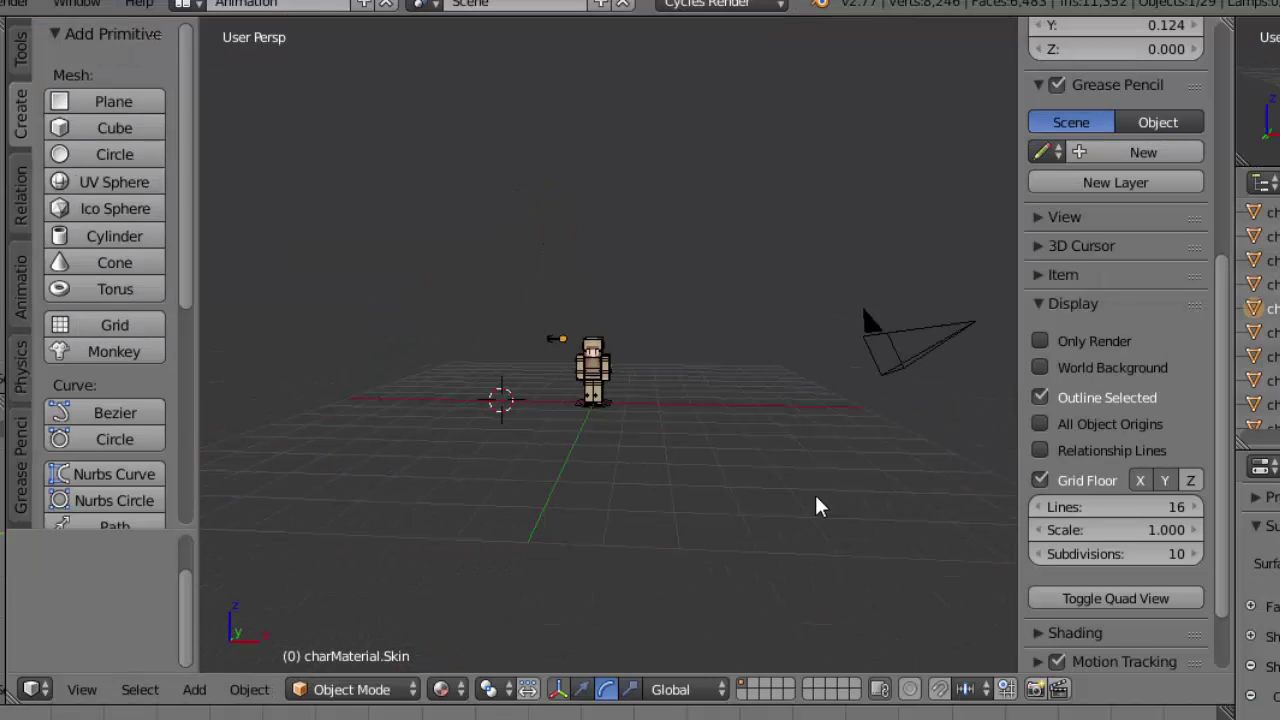
right_click(918, 402)
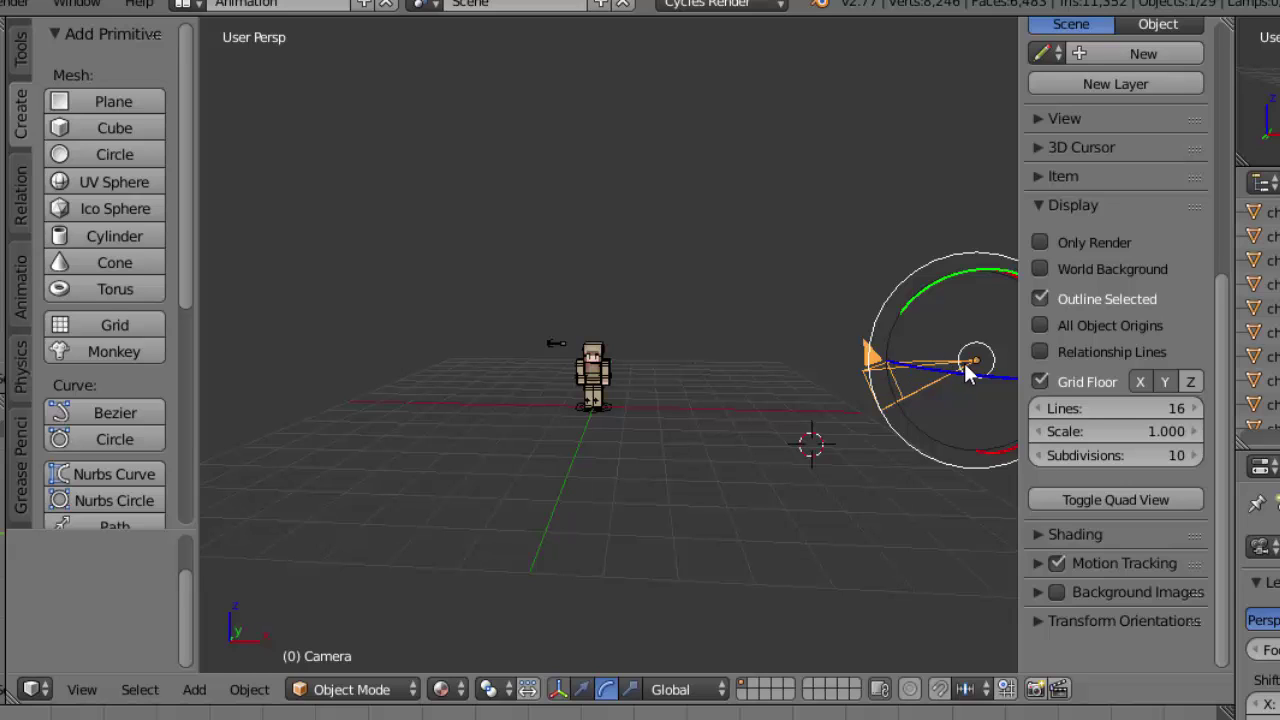
key("g")
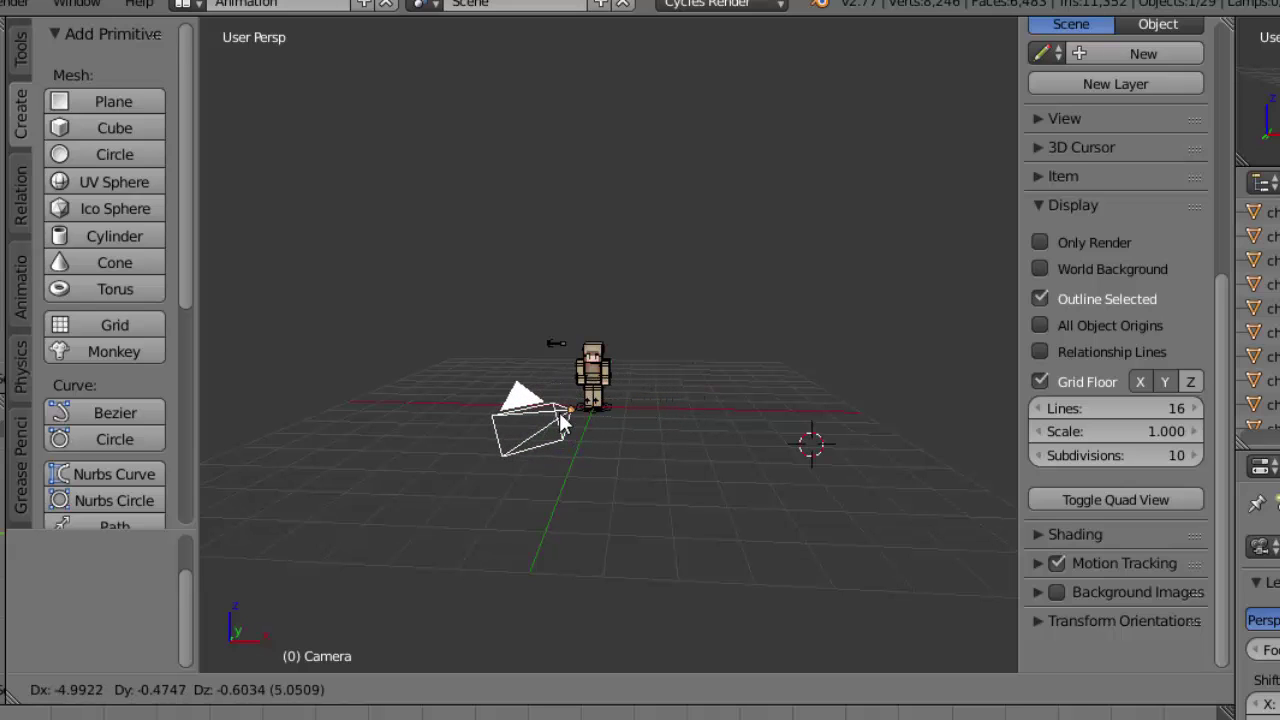
left_click(559, 412)
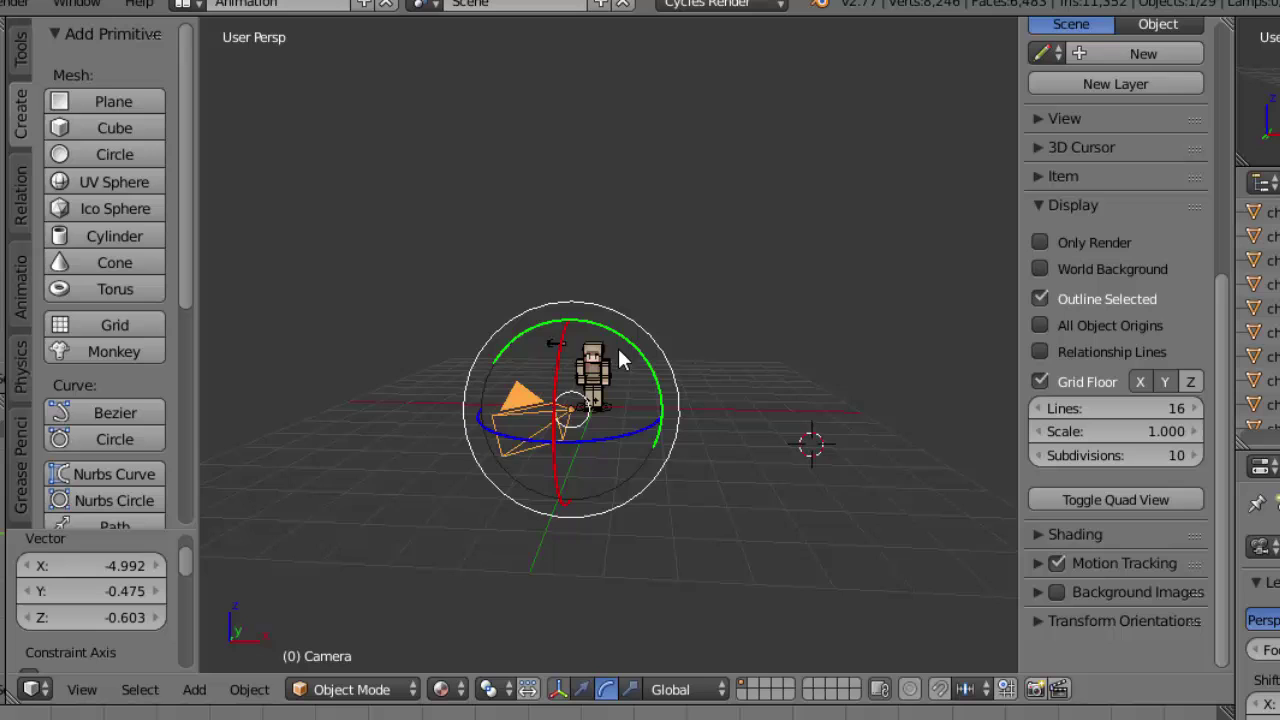
Rotate the camera about 19° toward the character
middle_click_drag(678, 312, 815, 370)
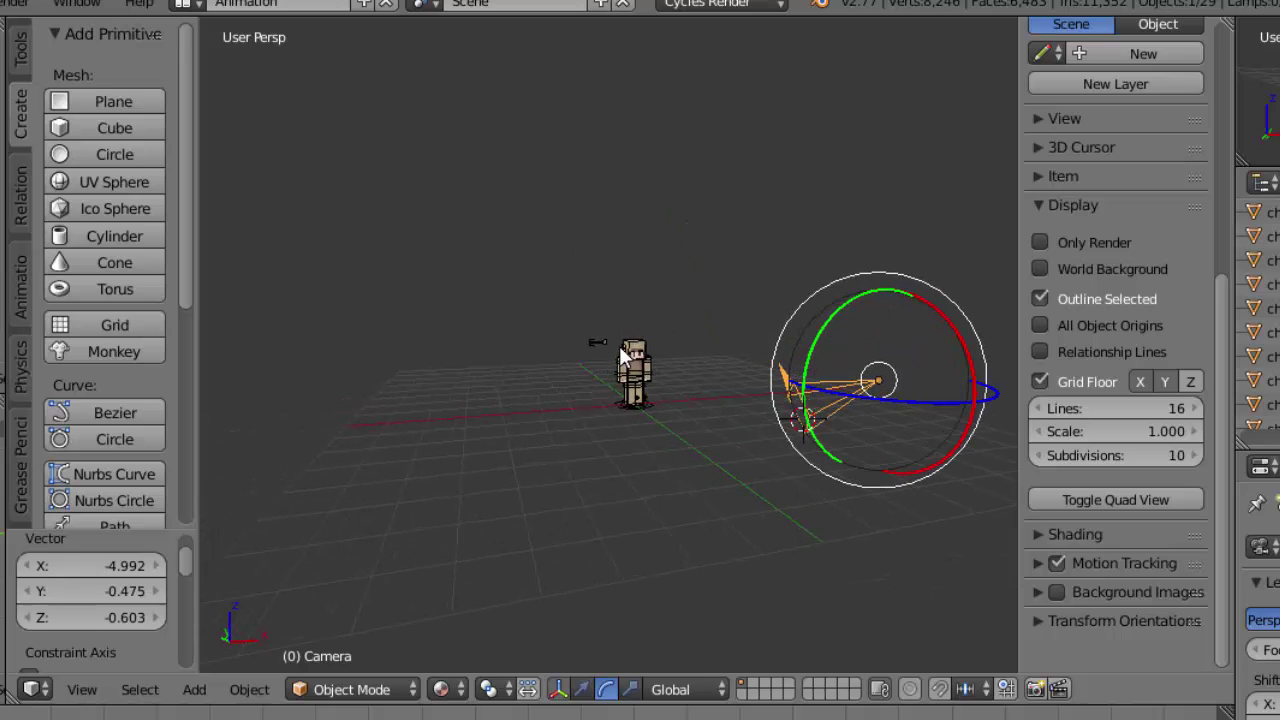
middle_click_drag(628, 441, 603, 512)
key("r")
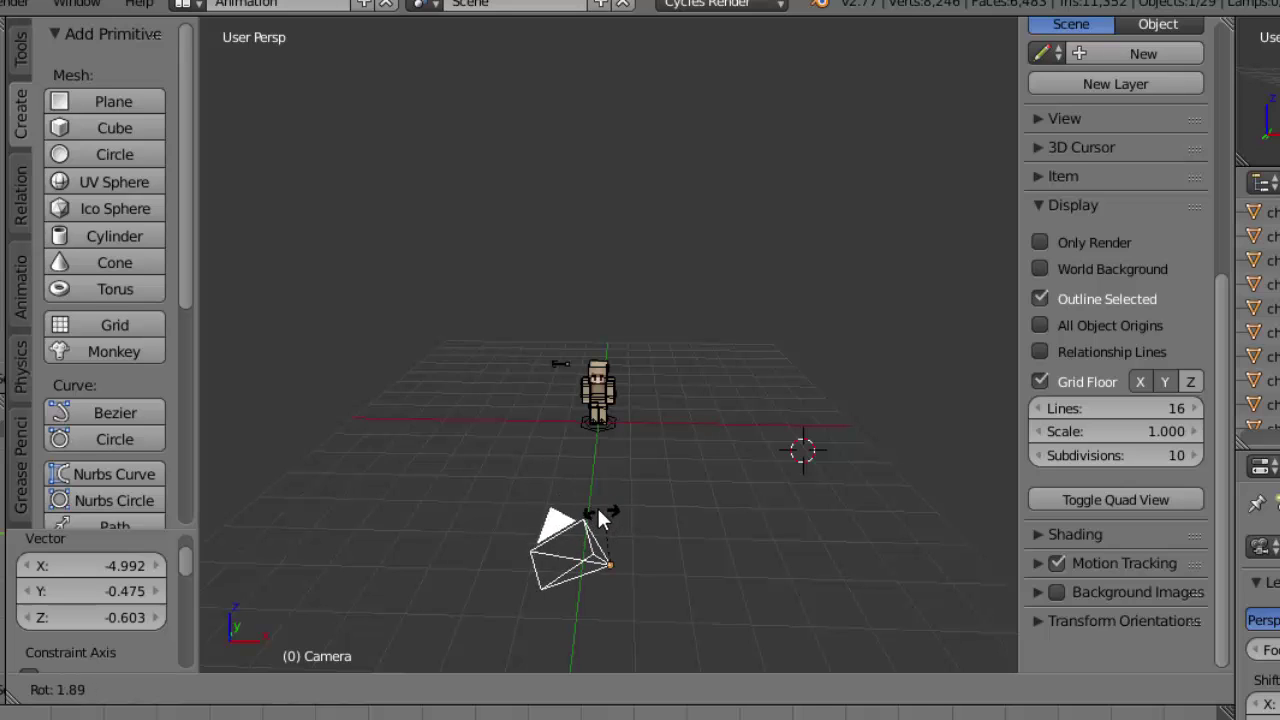
mouse_move(618, 520)
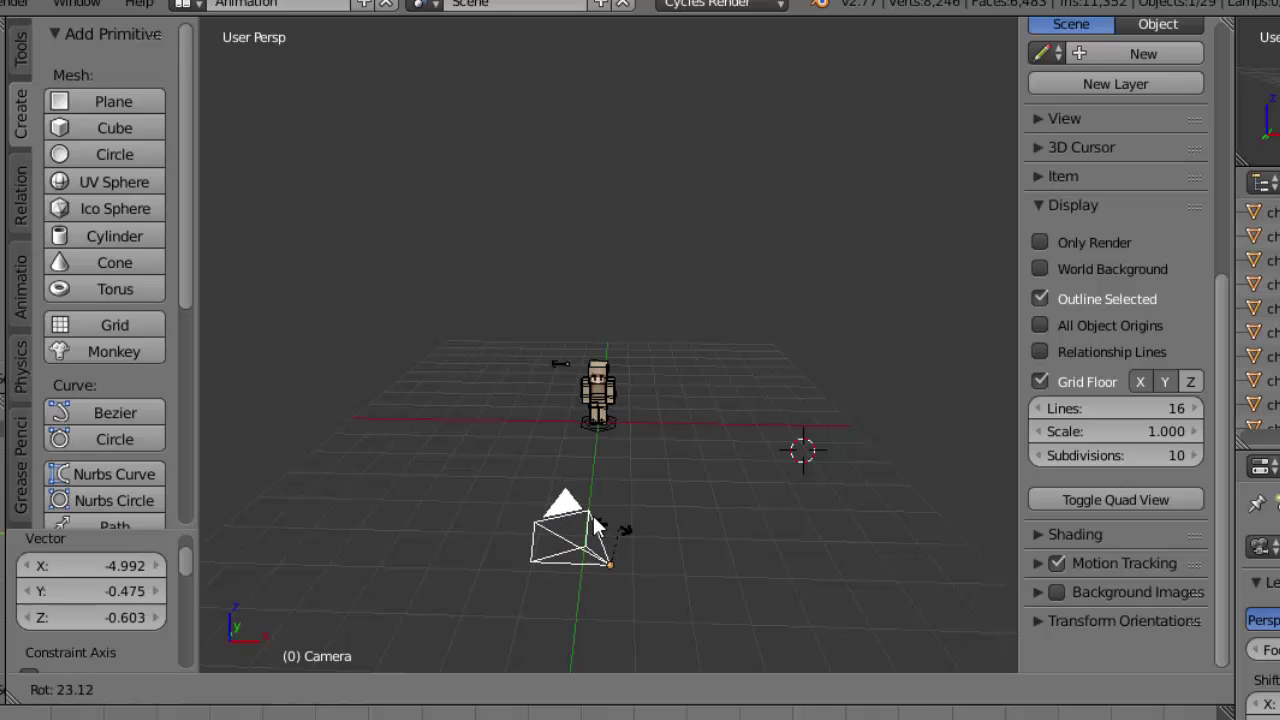
left_click(617, 531)
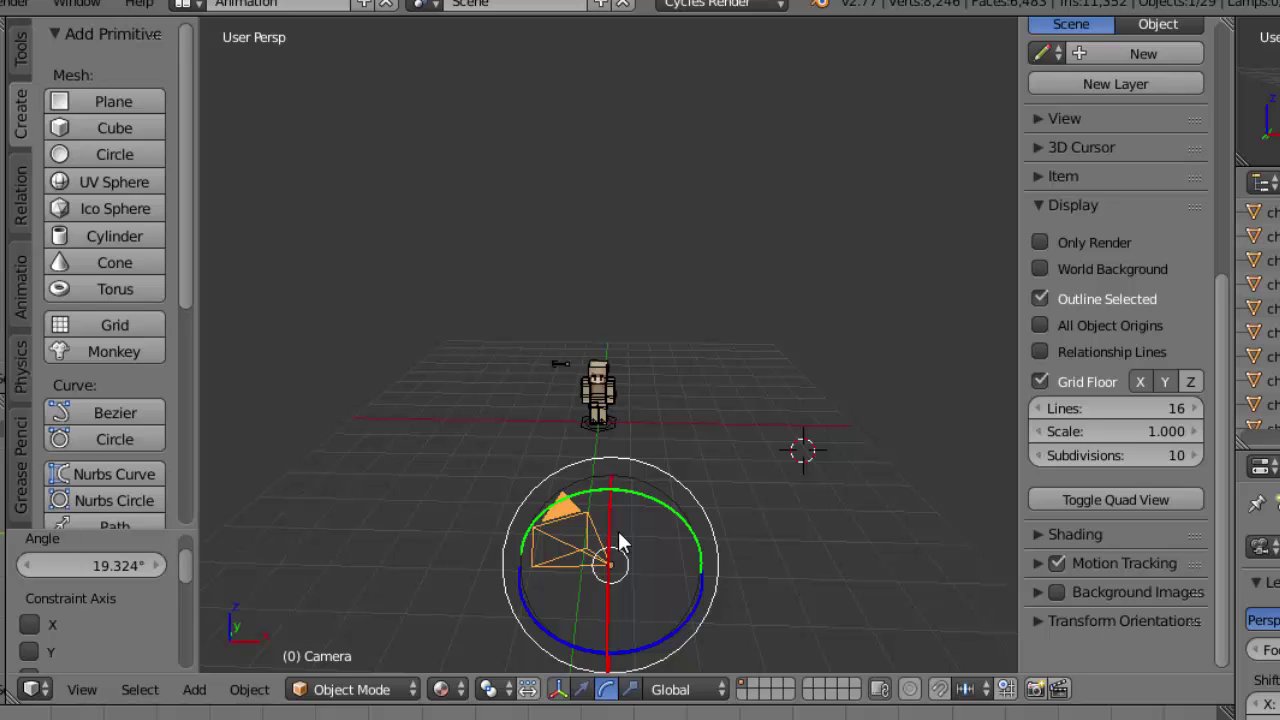
Redo the camera rotation at about 34°, then tumble it freely with trackball rotation
key("ctrl+z")
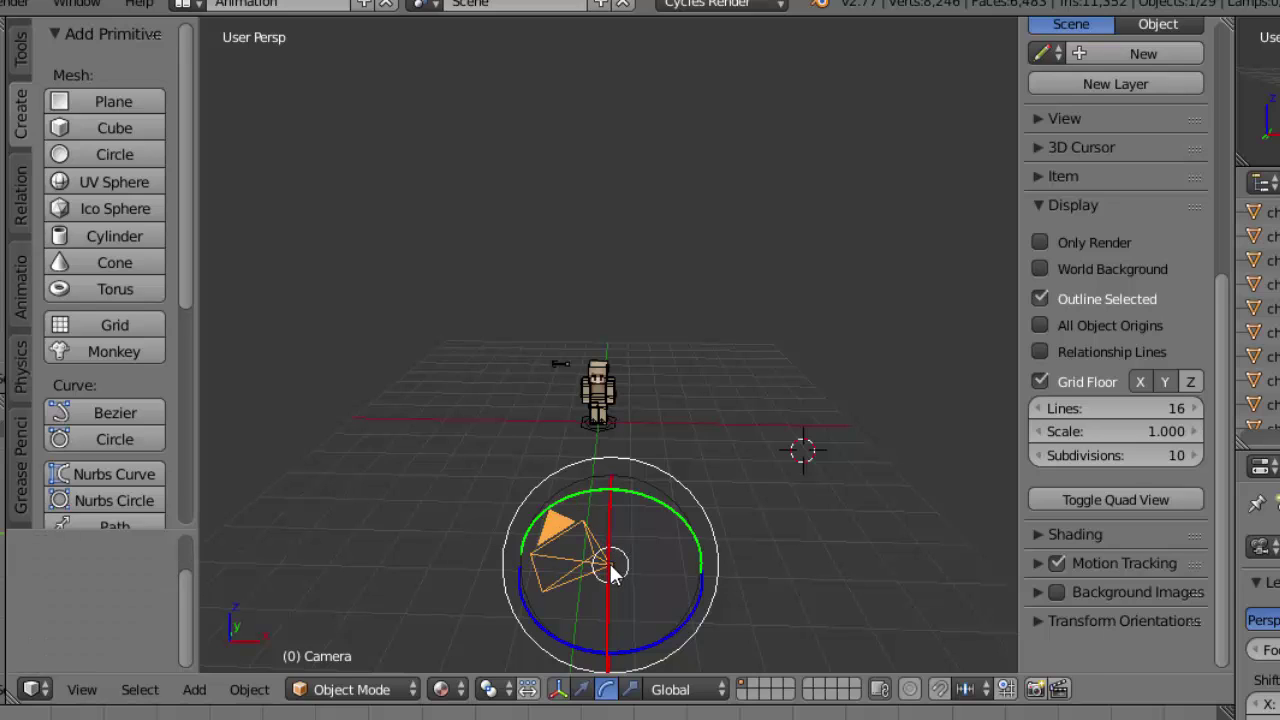
key("r")
left_click(590, 540)
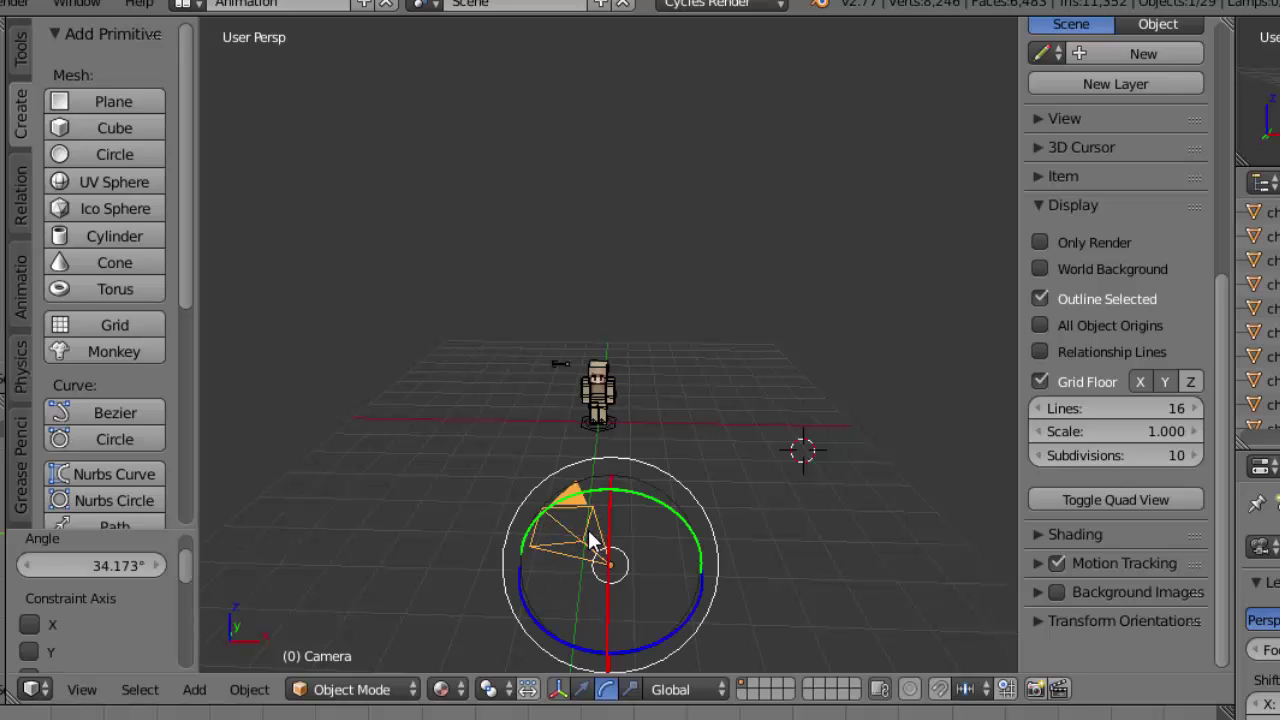
key("r")
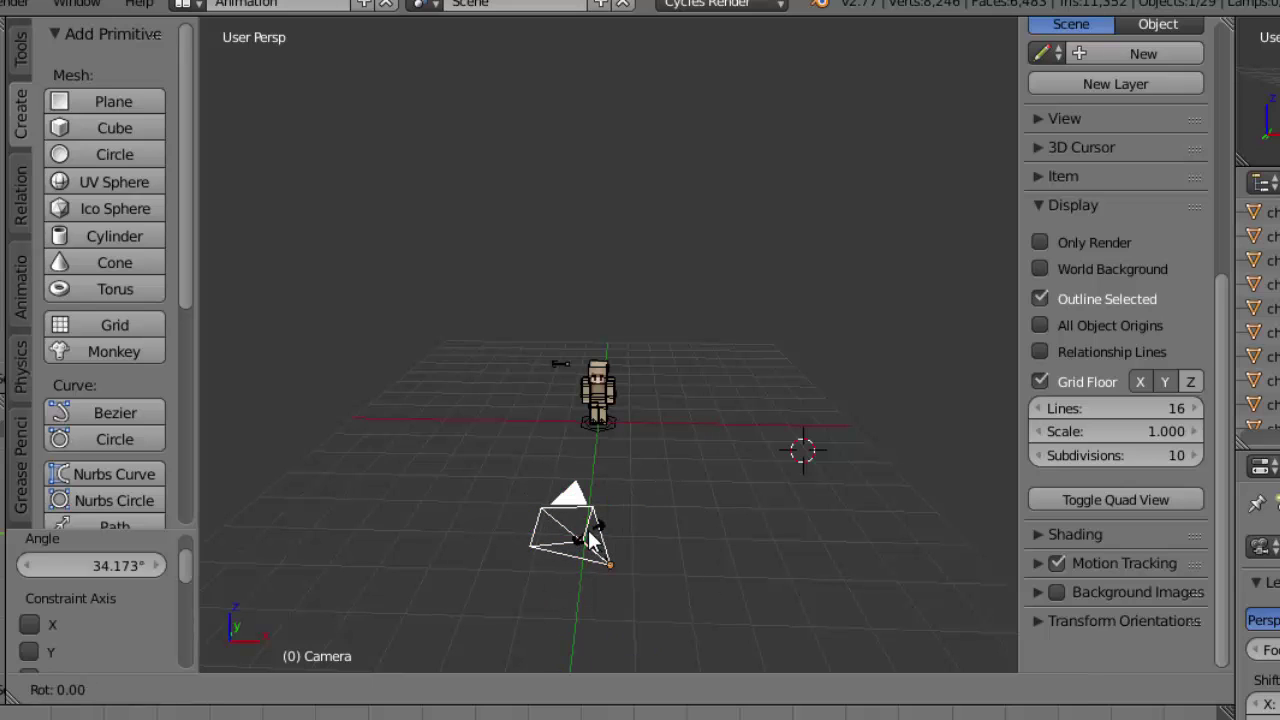
key("r")
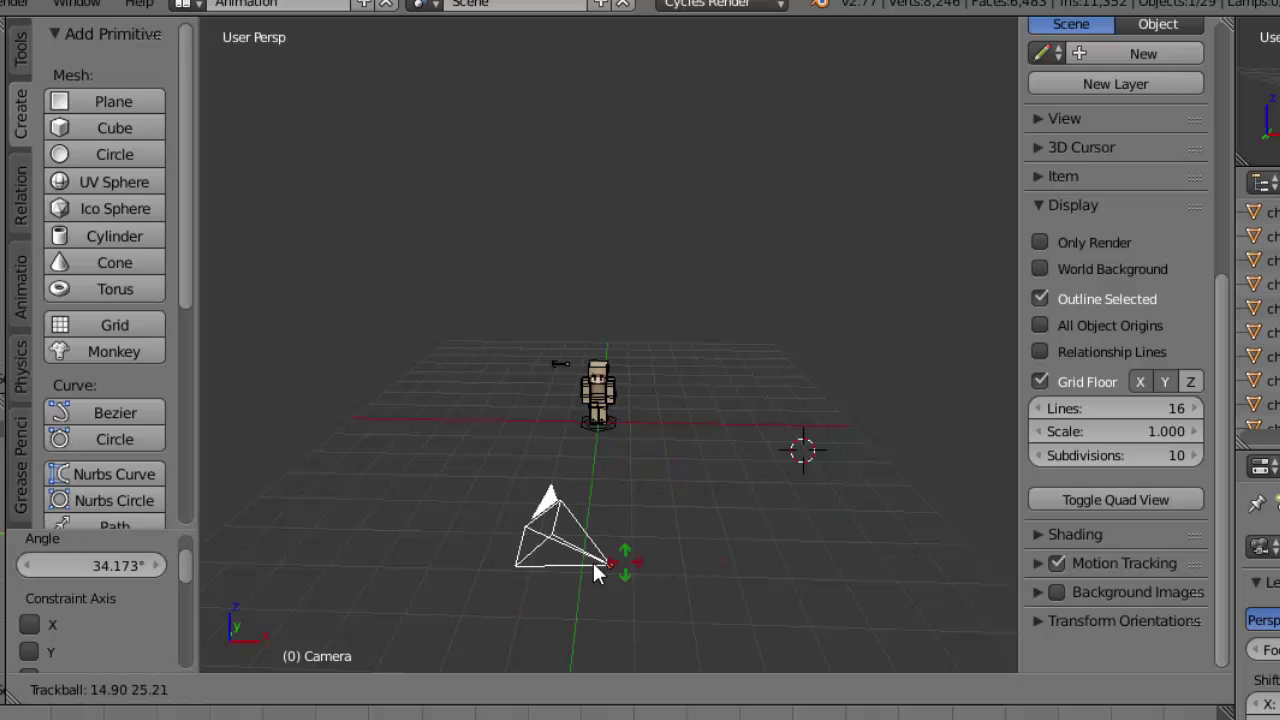
left_click(492, 568)
Move the camera toward the character, undoing and redoing the placement
middle_click_drag(622, 512, 624, 466)
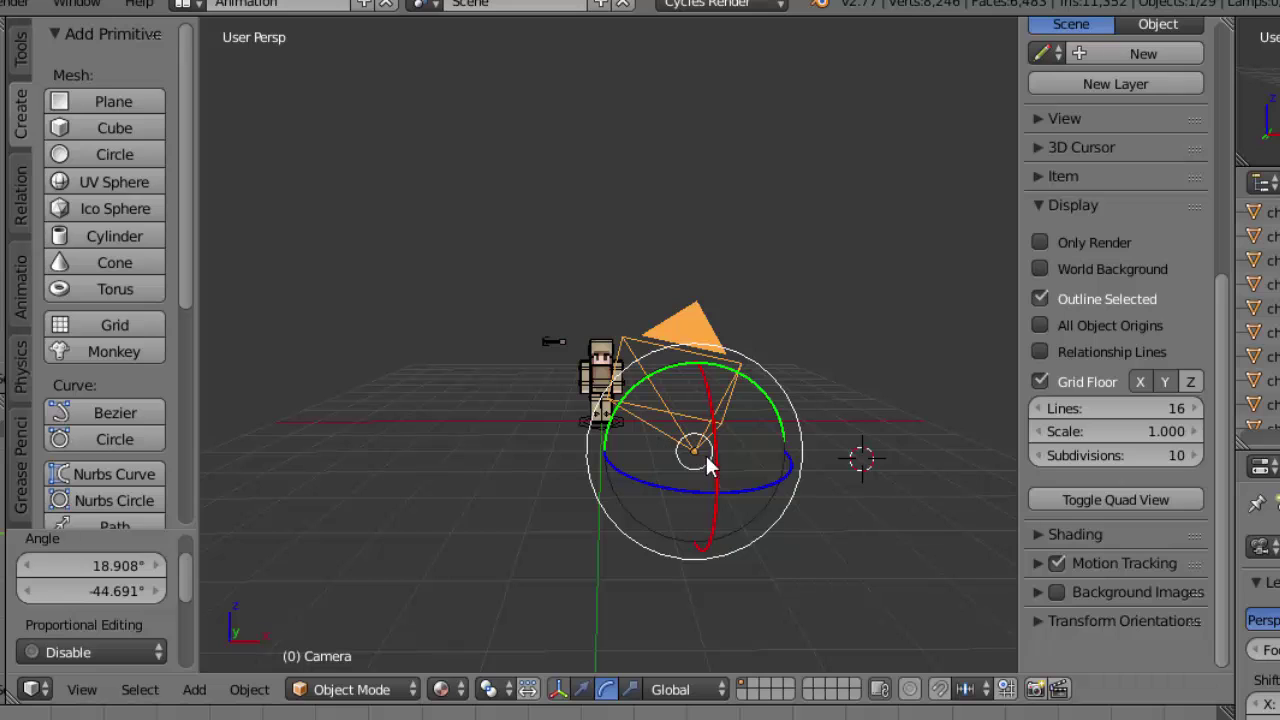
middle_click_drag(557, 515, 559, 518, "shift")
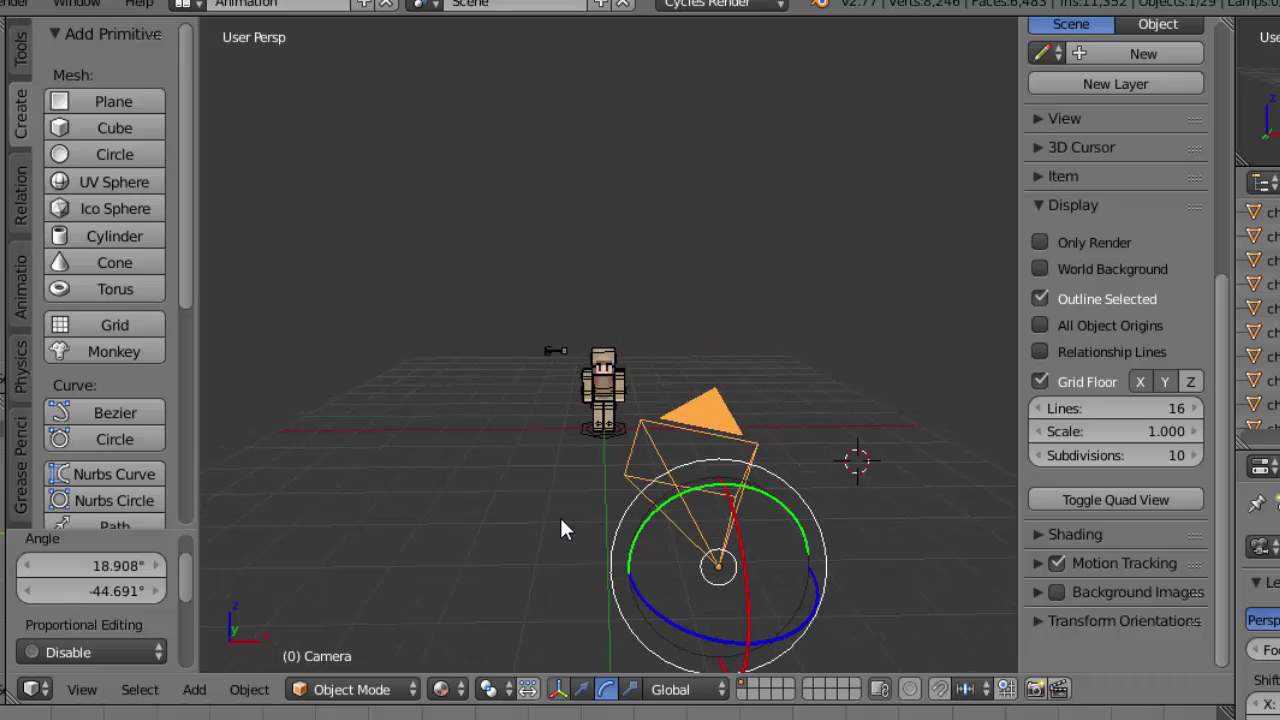
middle_click_drag(808, 468, 819, 432)
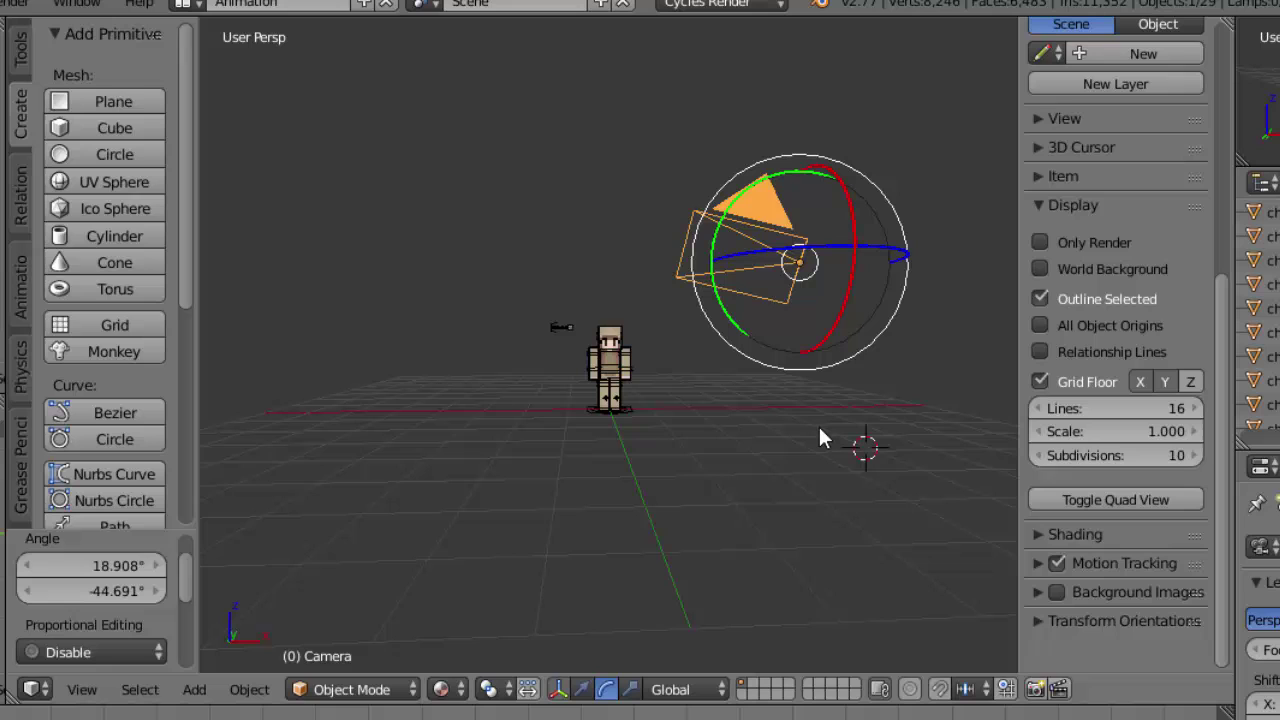
key("g")
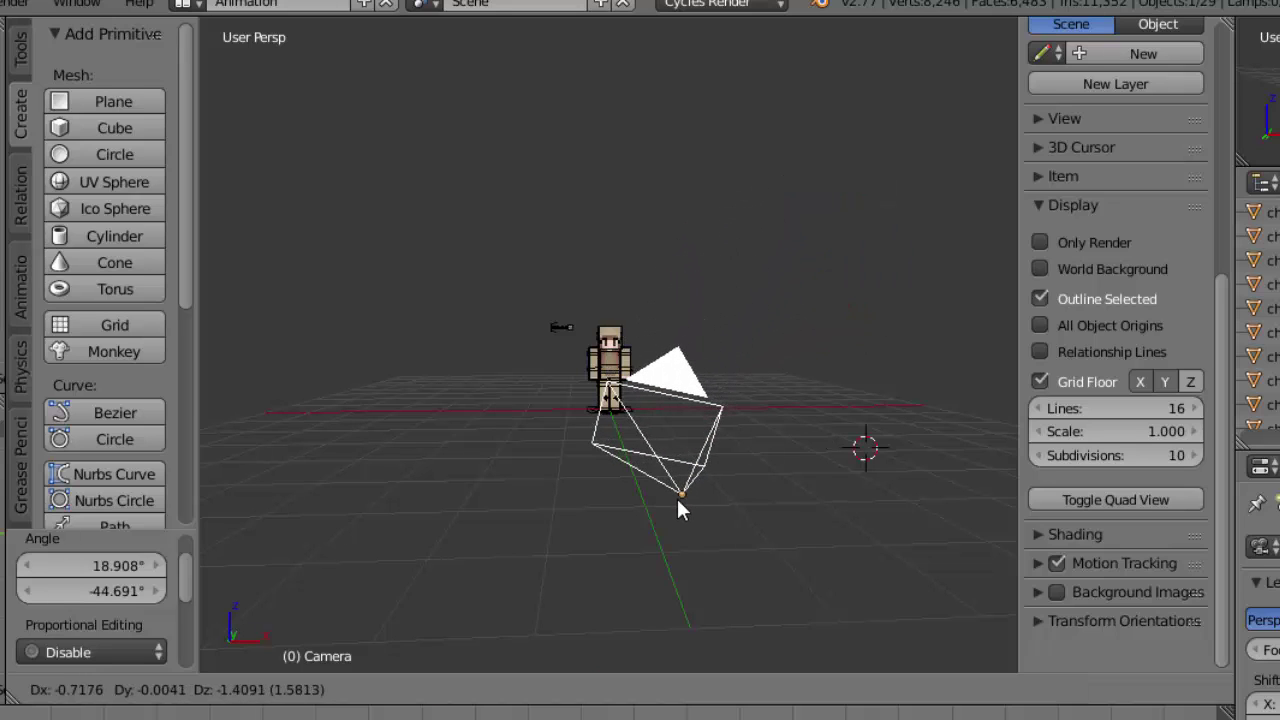
left_click(679, 510)
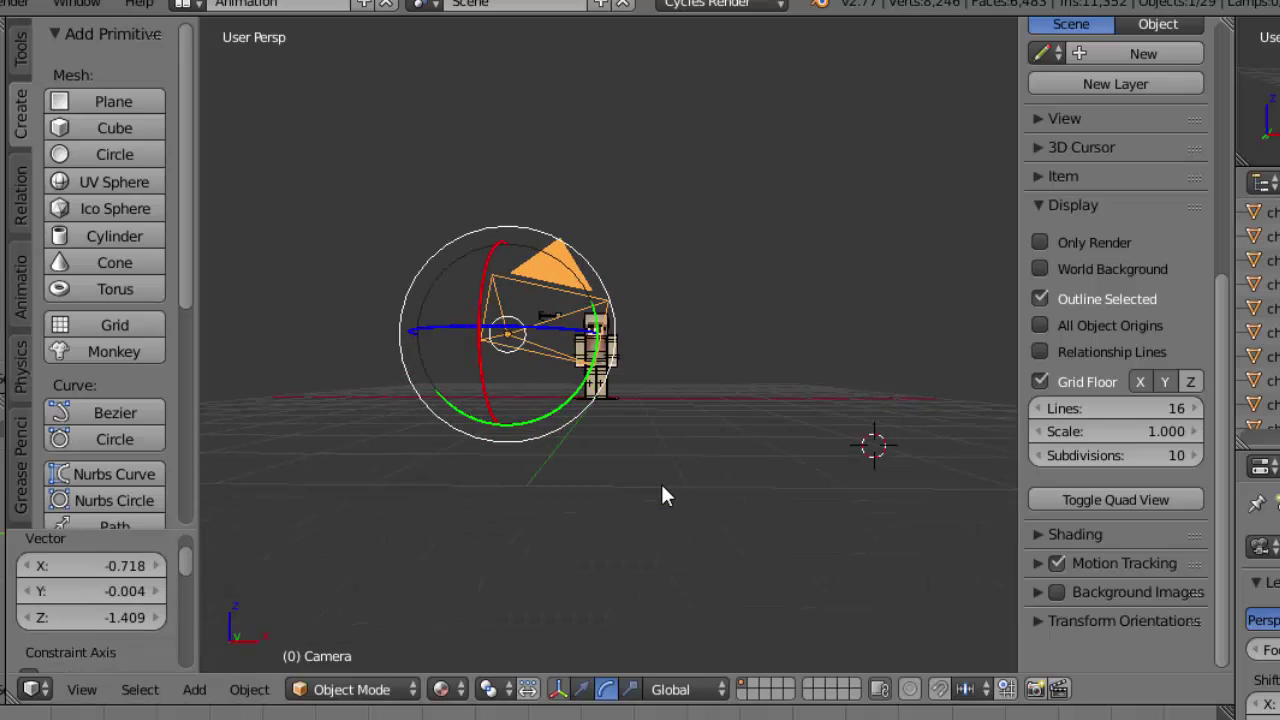
scroll(669, 497, "up", 1)
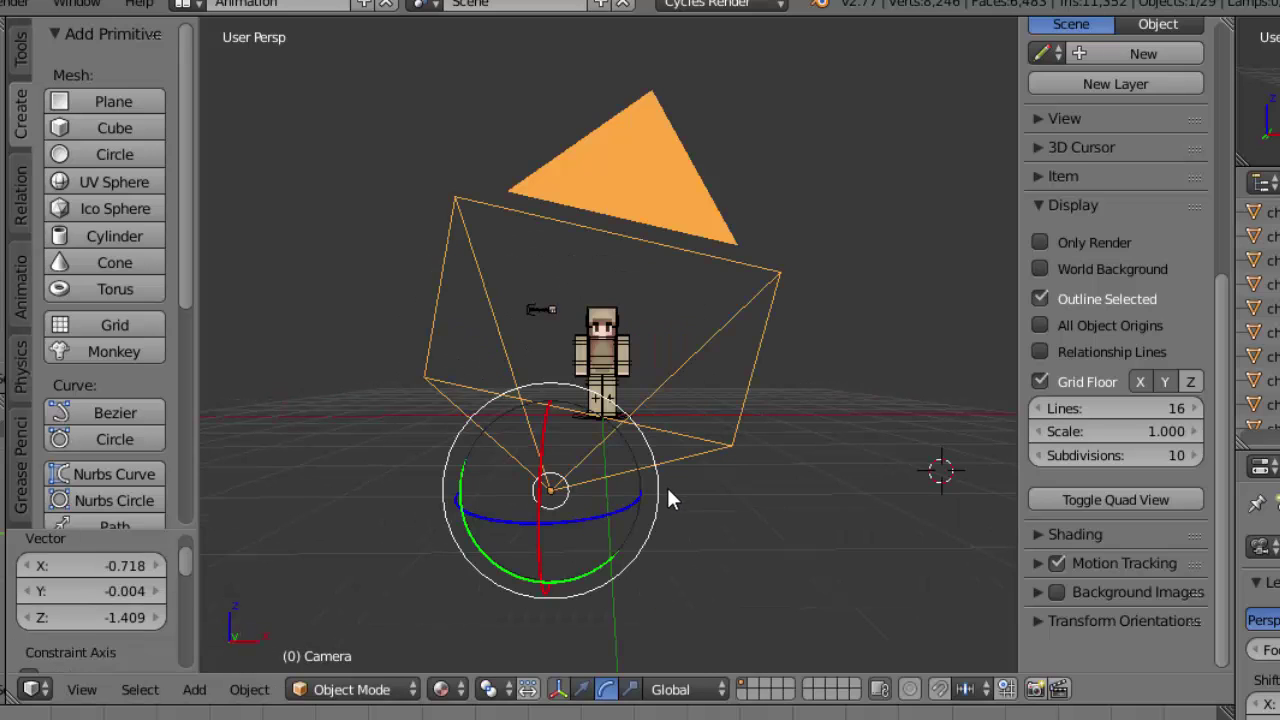
key("ctrl+z")
scroll(663, 485, "down", 3)
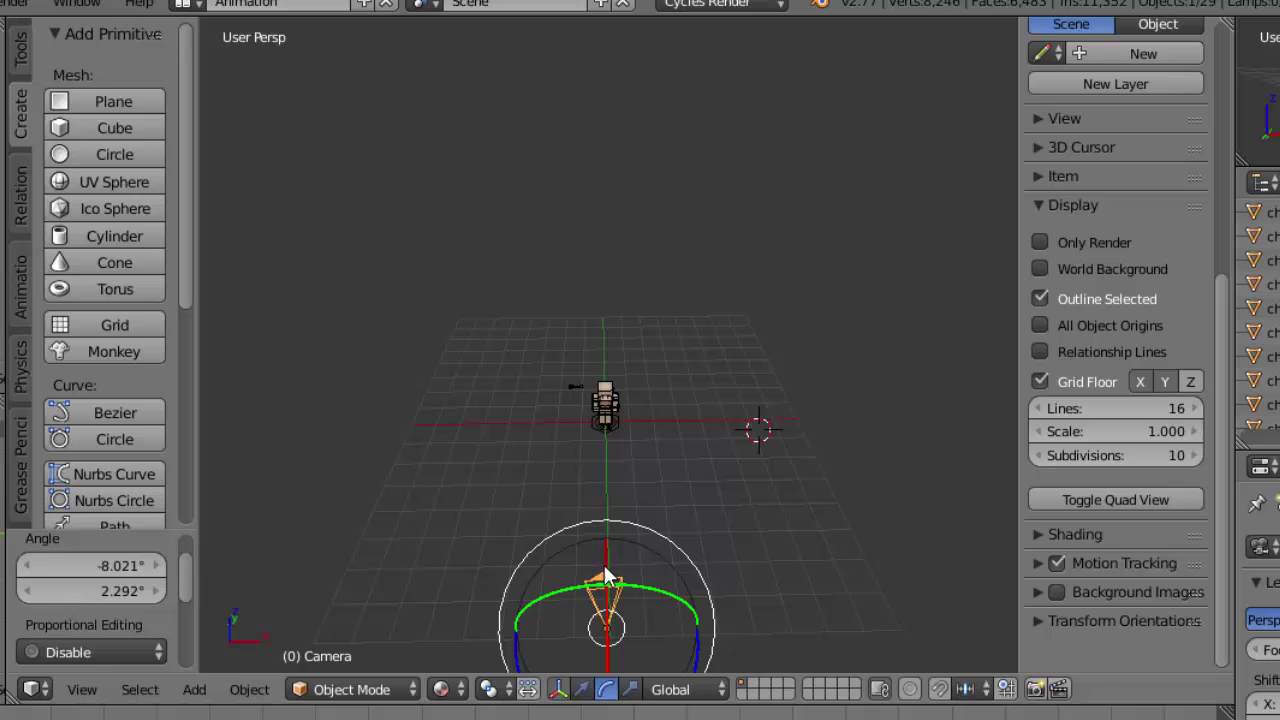
key("g")
left_click(608, 568)
Switch the rig to posing and rotate the character's chest bone slightly
middle_click_drag(608, 568, 612, 380)
right_click(605, 378)
key("ctrl+Tab")
key("r")
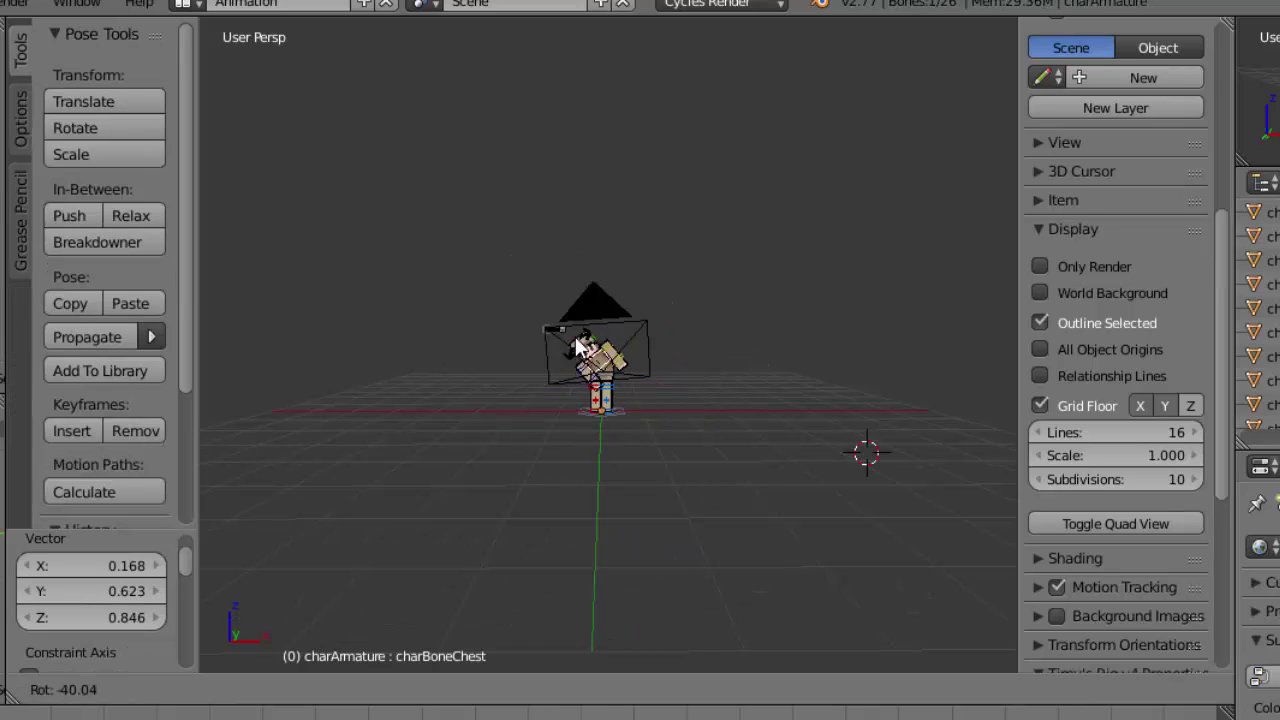
left_click(596, 338)
key("ctrl+space")
right_click(600, 375)
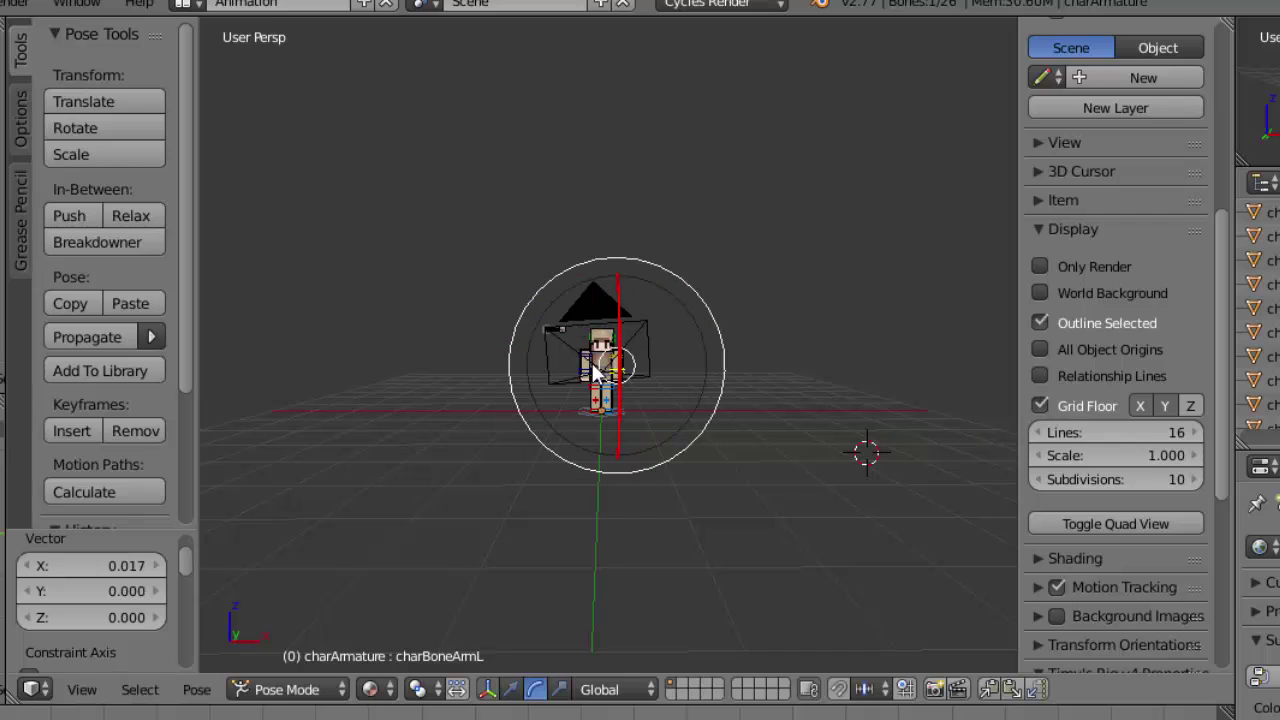
Reselect the camera, lower it directly in front of the character, and centre the view on it
right_click(562, 316)
key("g")
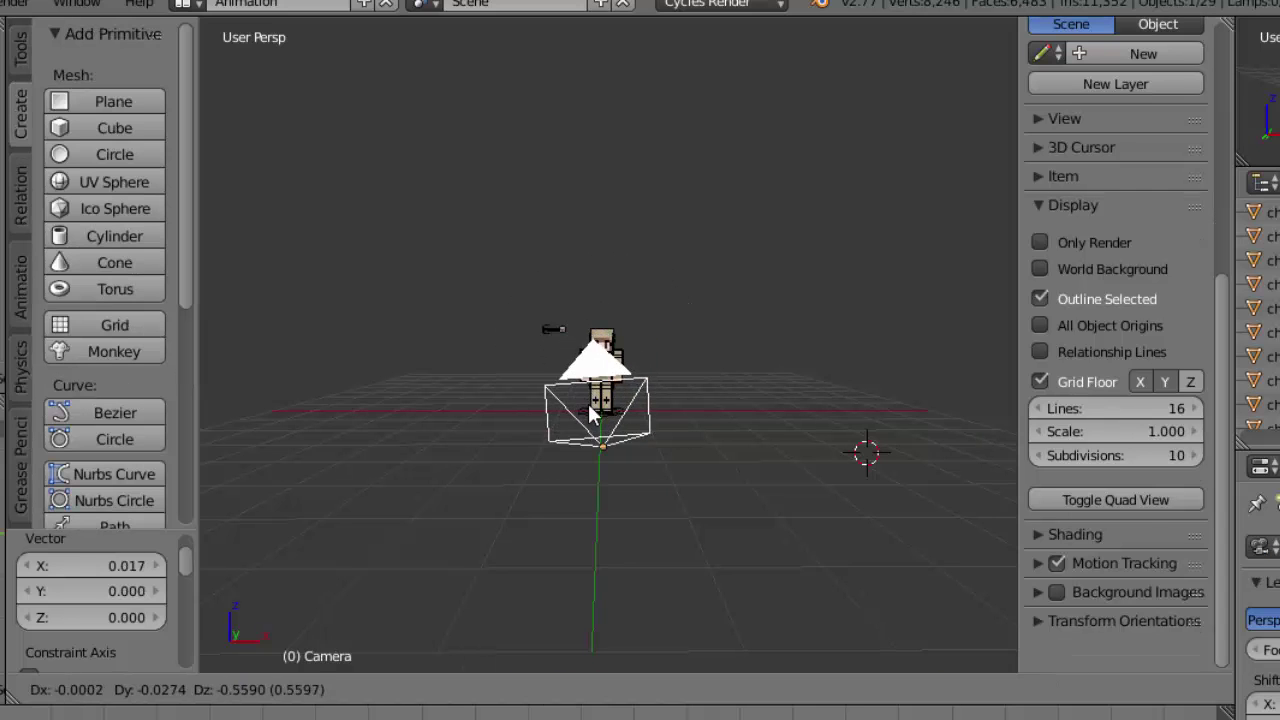
left_click(588, 452)
middle_click_drag(588, 452, 397, 508)
scroll(667, 361, "up", 5)
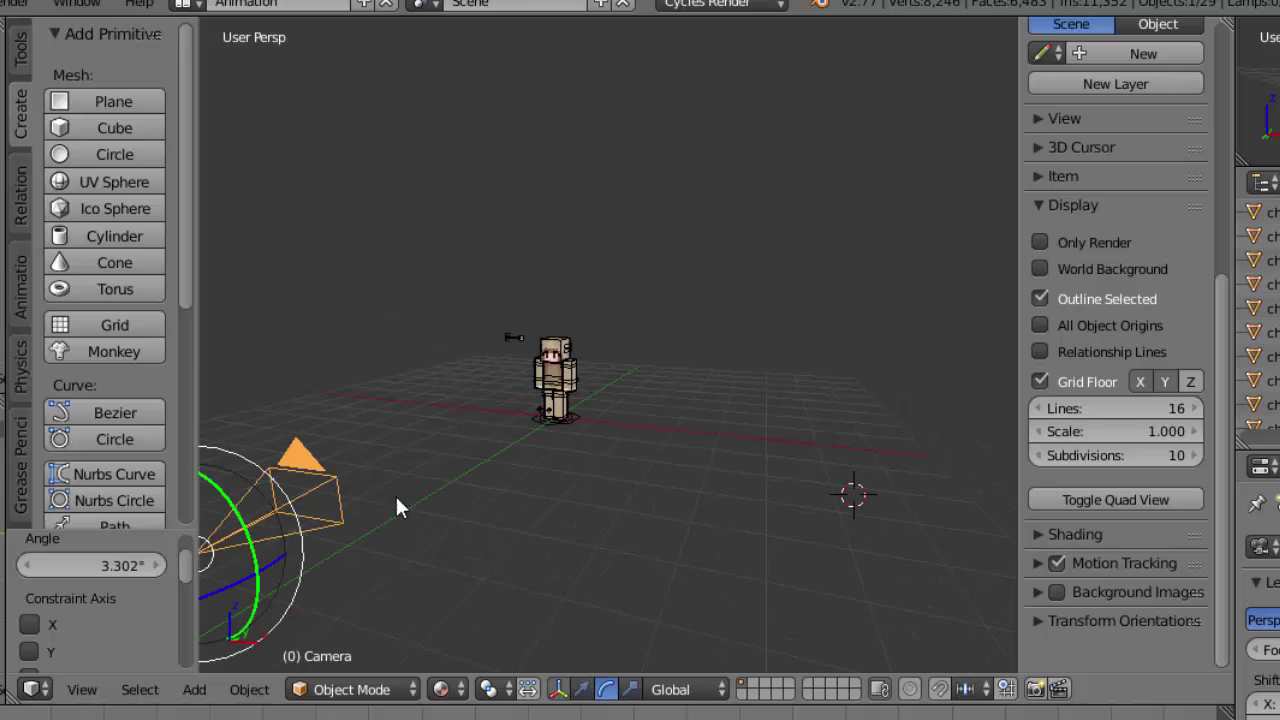
key("KP_Decimal")
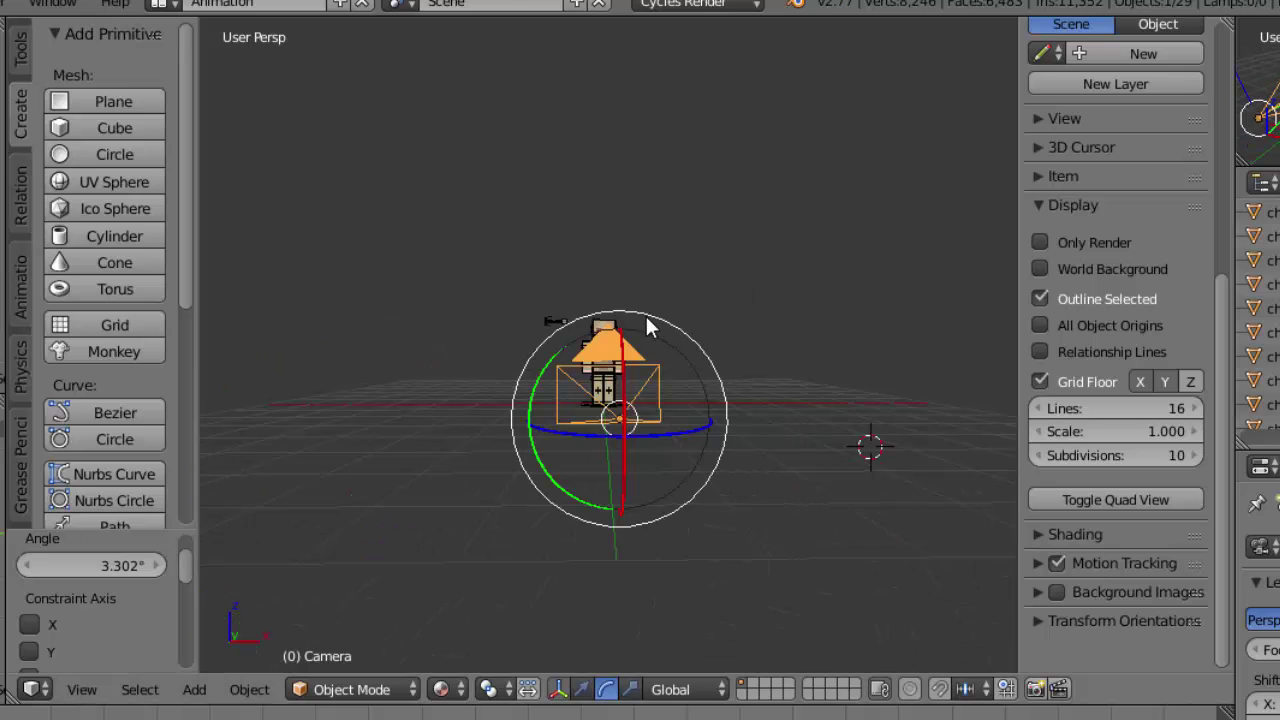
Select the character's arm bone and try several rotations, cancelling each attempt
scroll(650, 324, "up", 5)
scroll(651, 320, "up", 2)
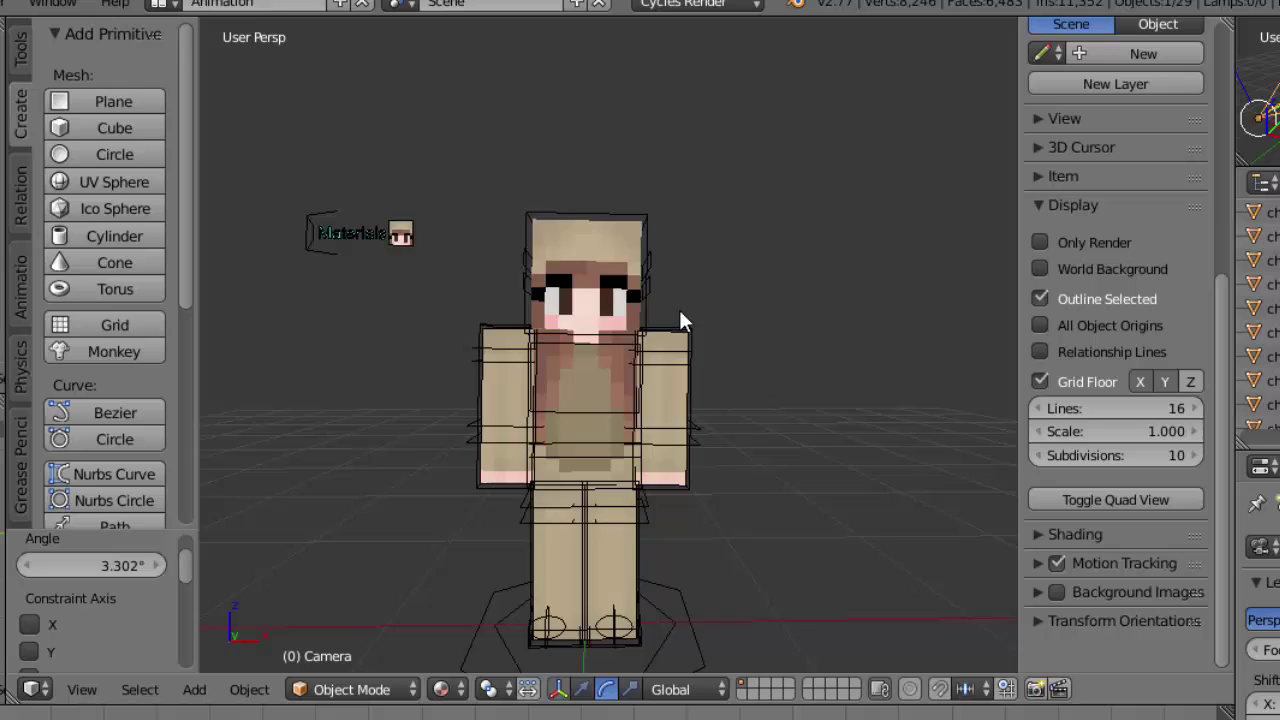
scroll(678, 307, "down", 6)
scroll(680, 318, "up", 6)
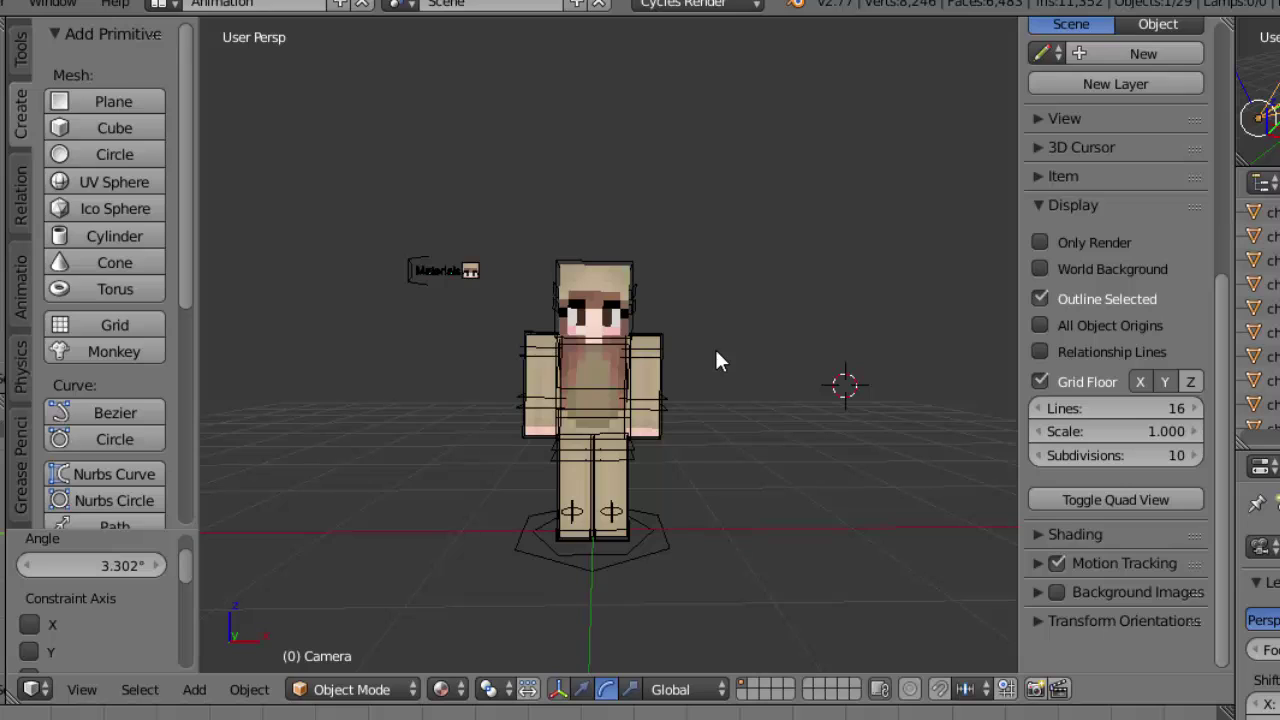
scroll(716, 353, "up", 2)
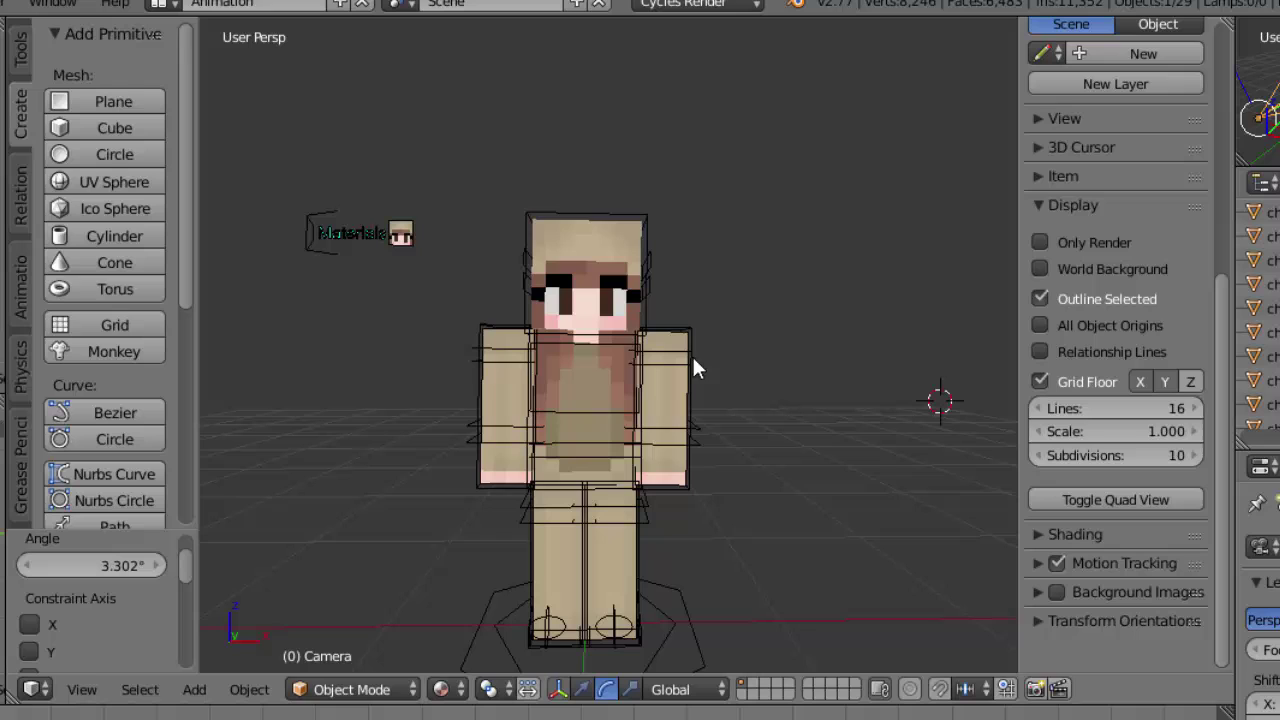
right_click(681, 468)
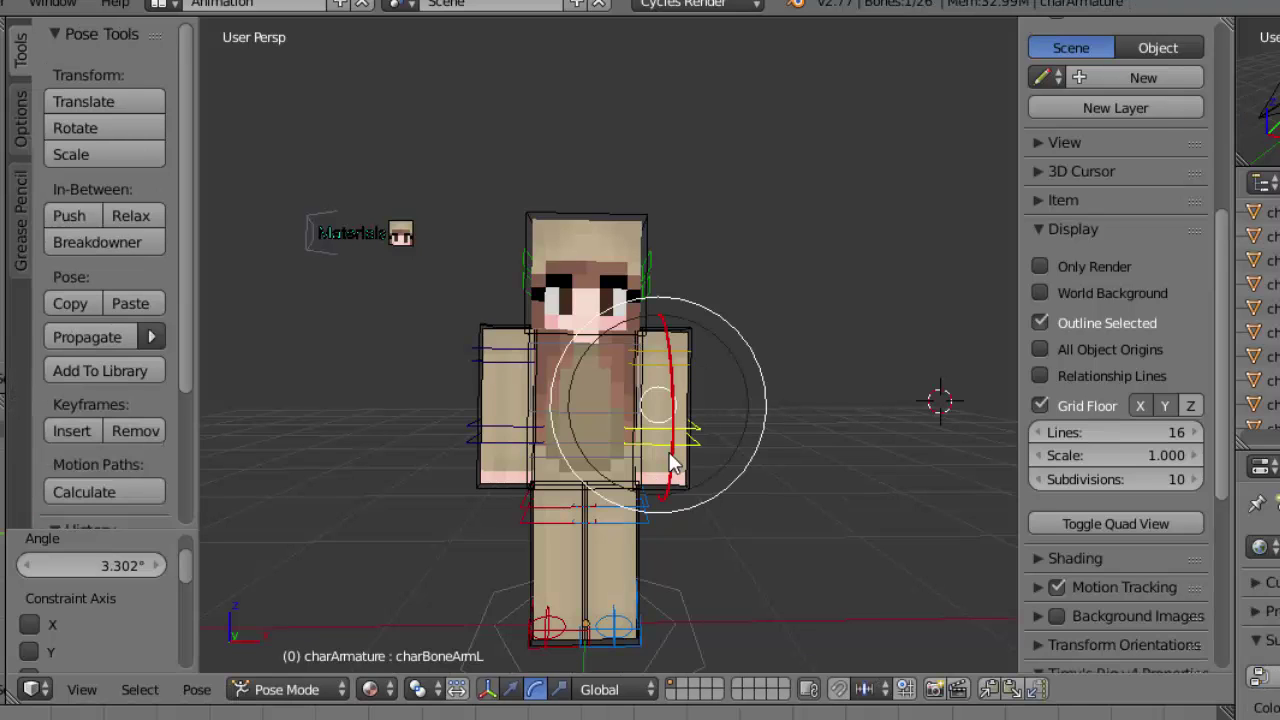
key("r")
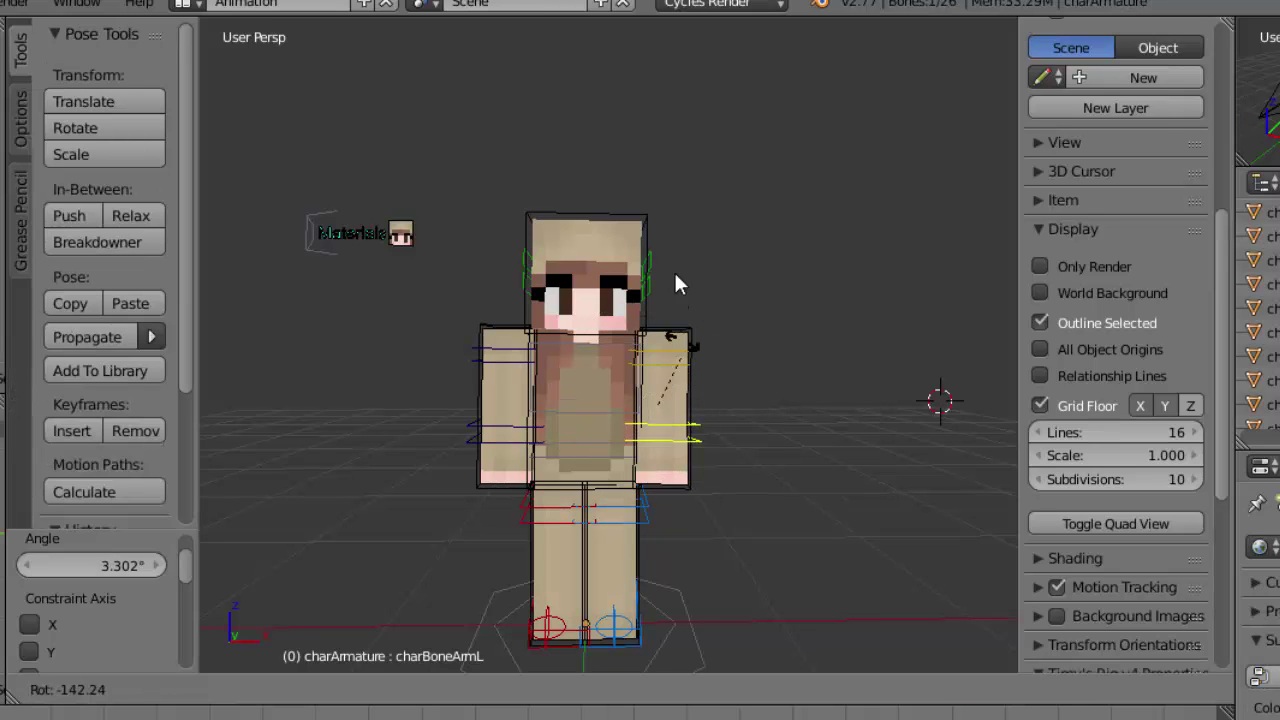
right_click(666, 200)
key("r")
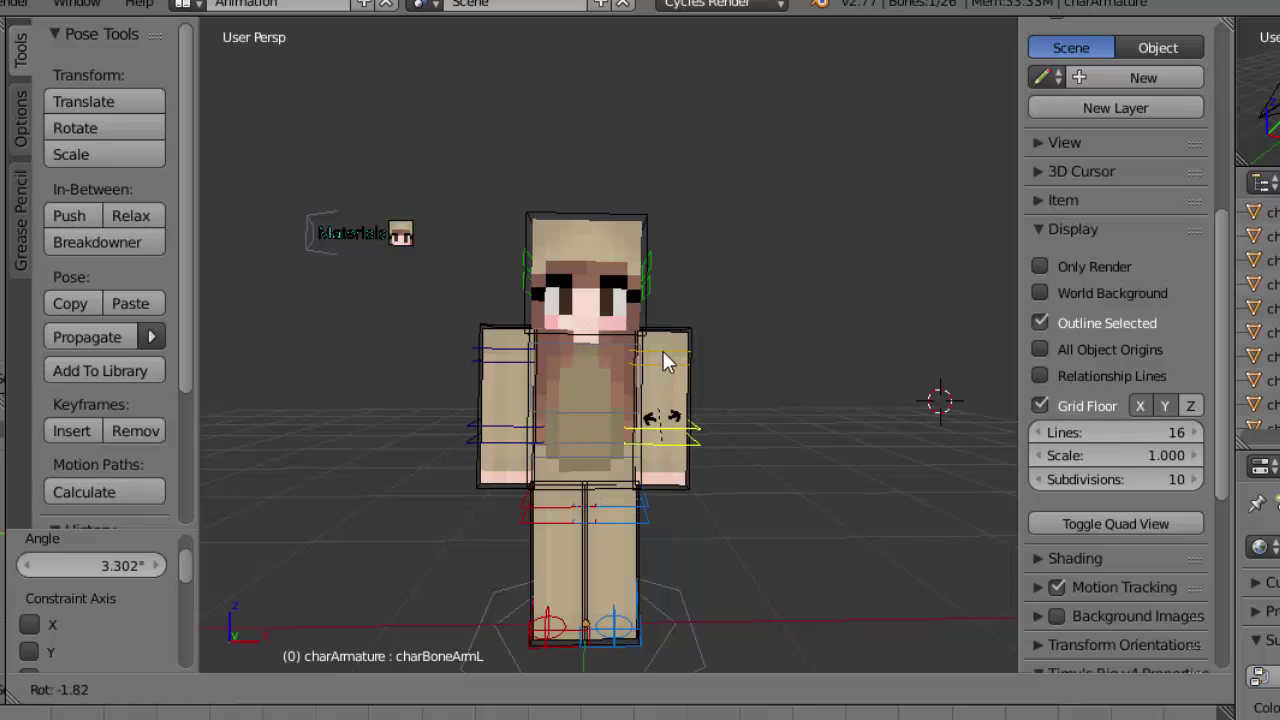
right_click(667, 256)
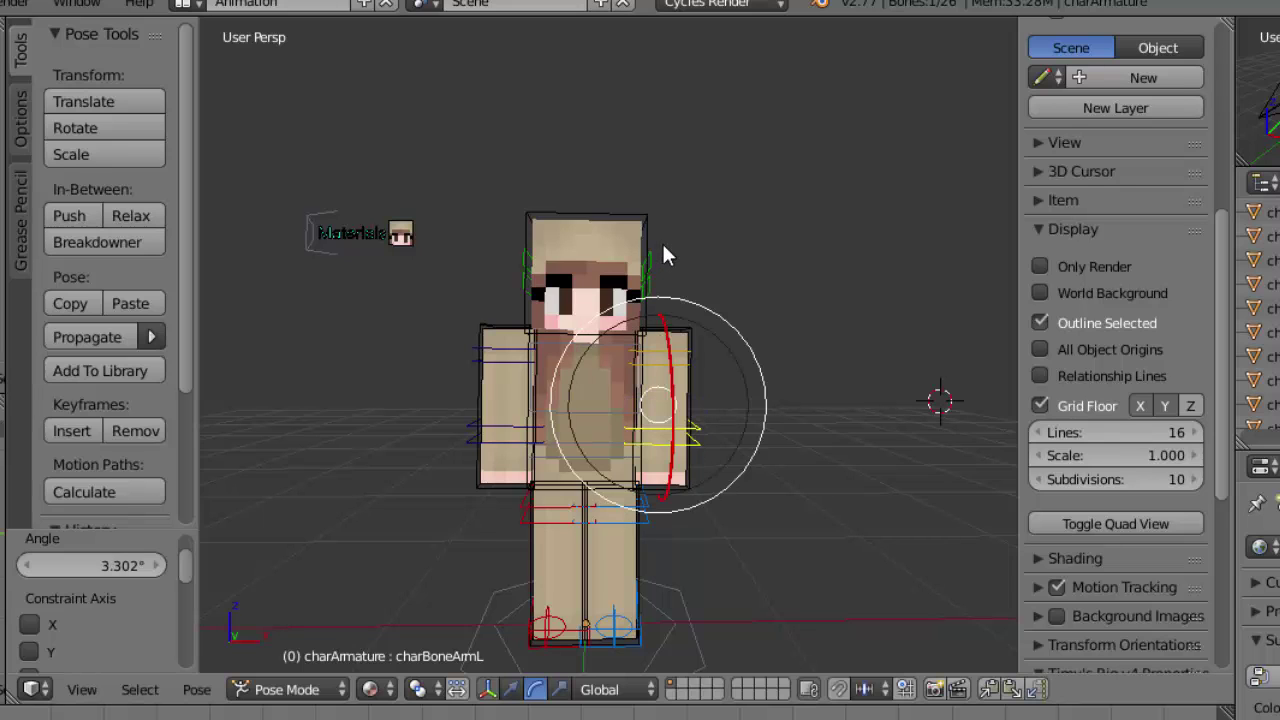
key("r")
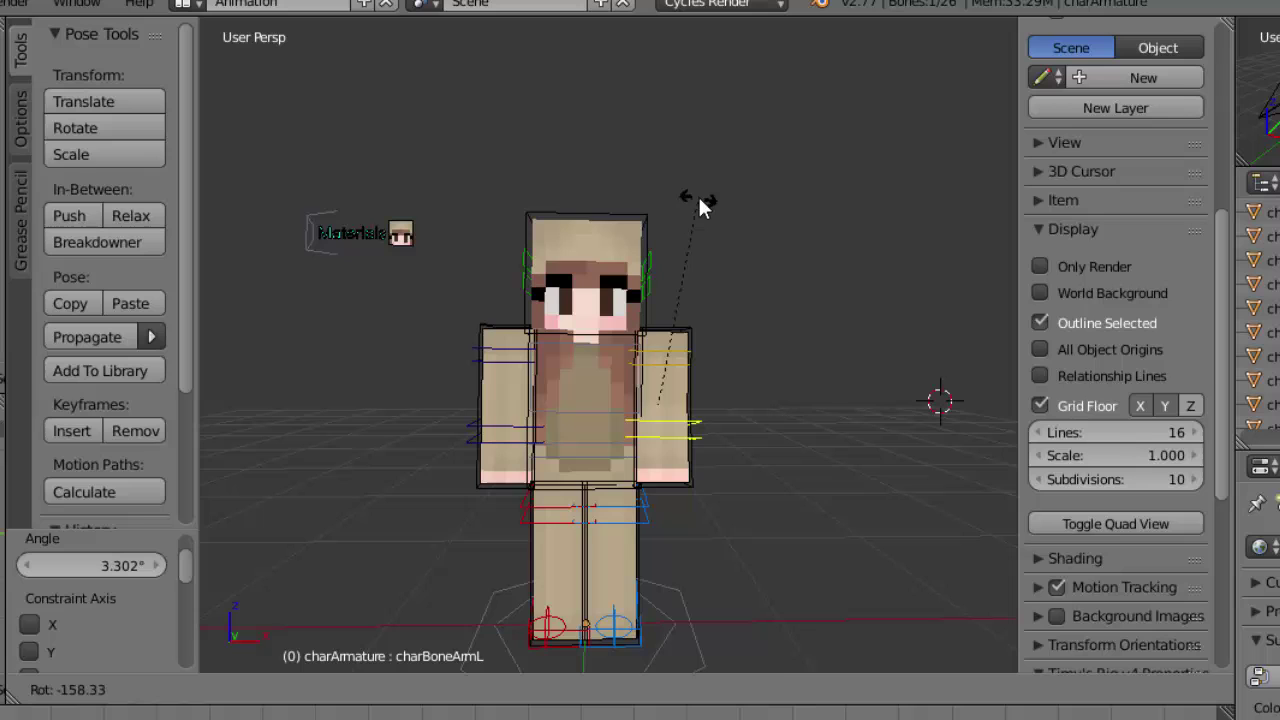
right_click(700, 208)
key("r")
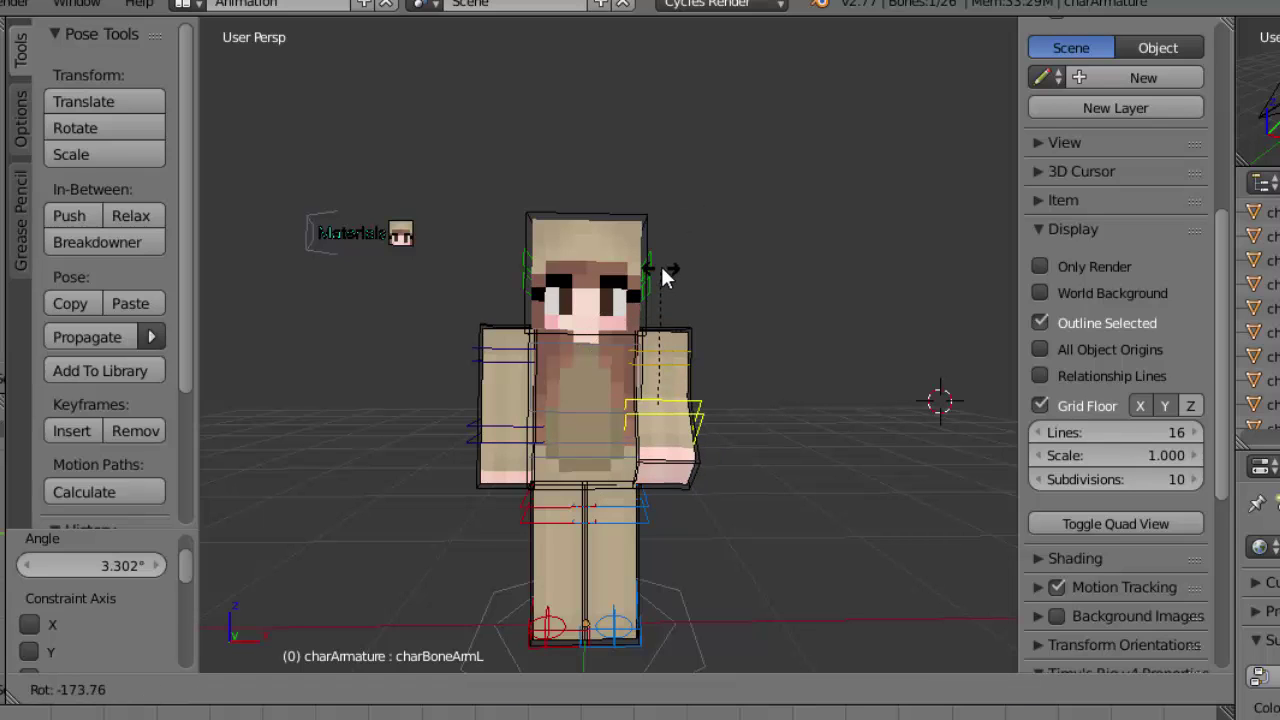
right_click(672, 250)
Shift the first arm bone into place and rotate the other arm outward
key("g")
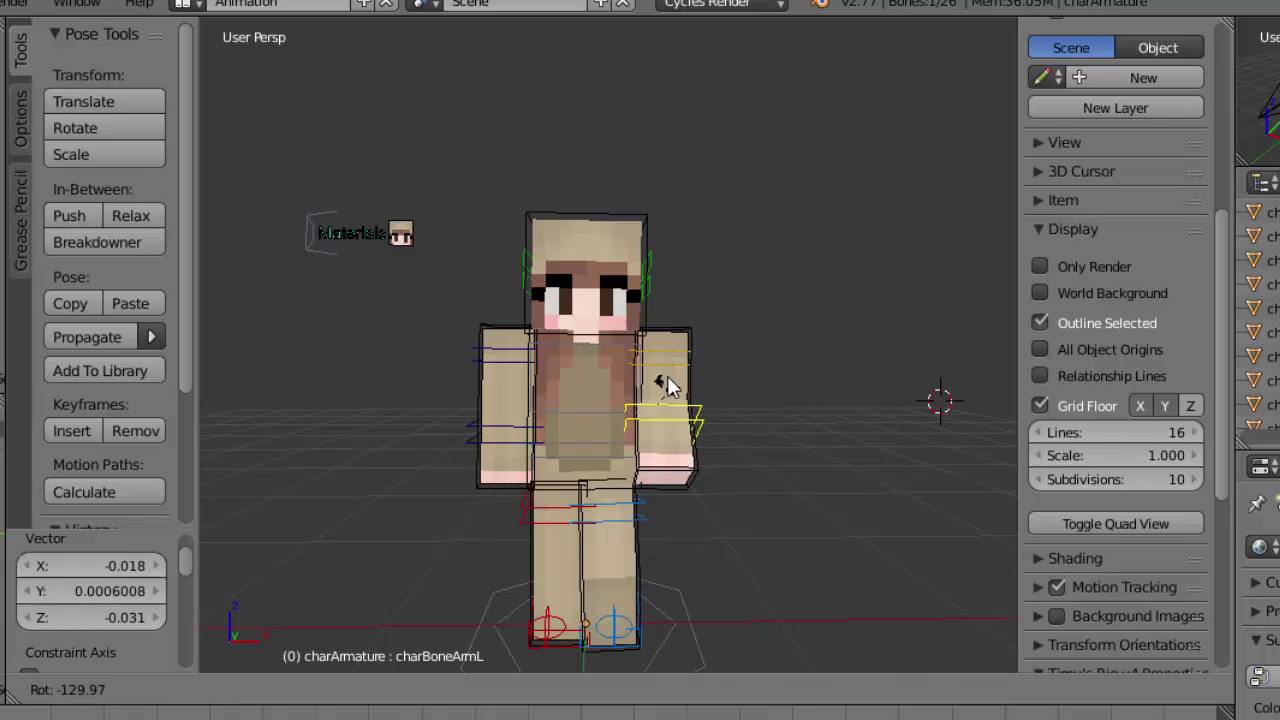
left_click(672, 428)
key("g")
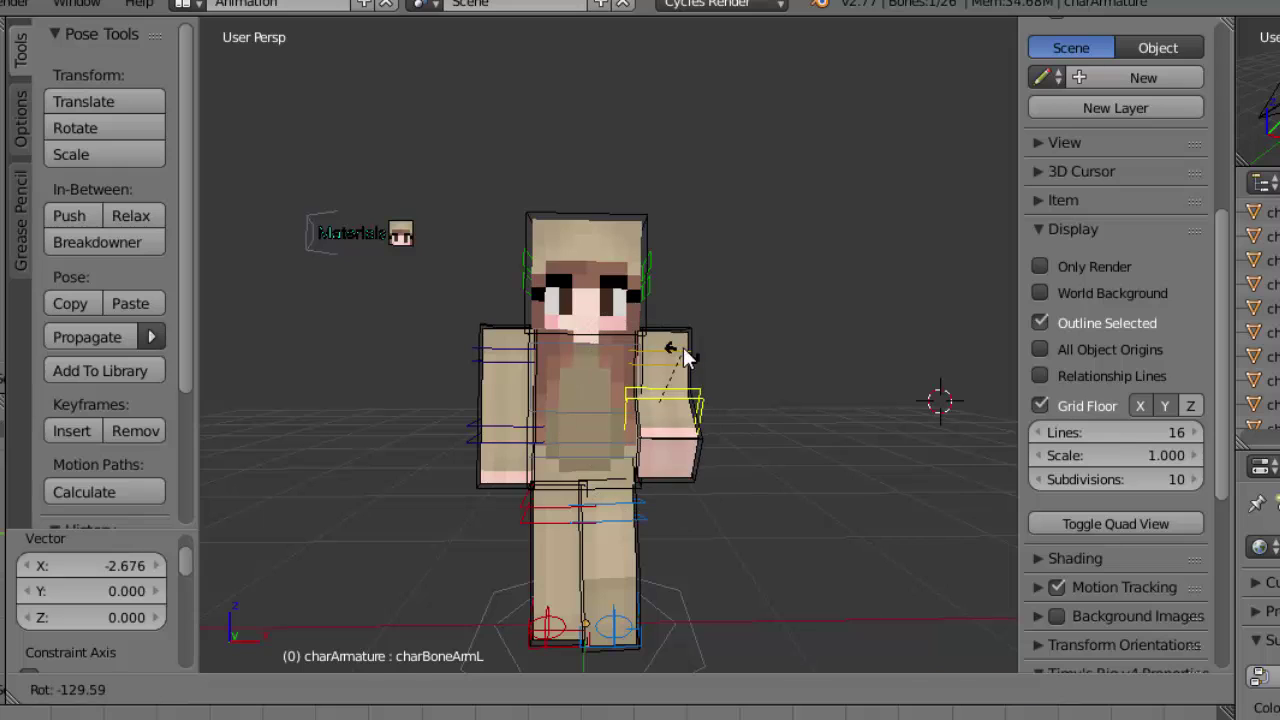
left_click(660, 432)
right_click(505, 450)
key("r")
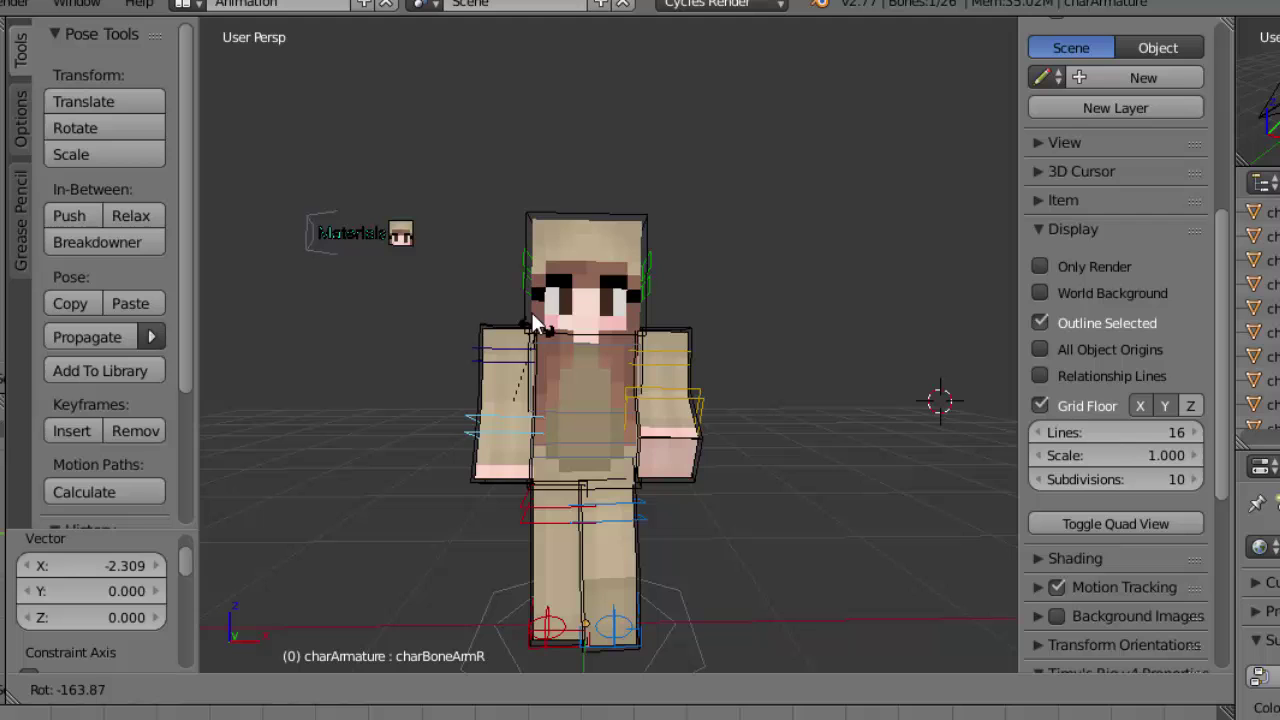
left_click(540, 348)
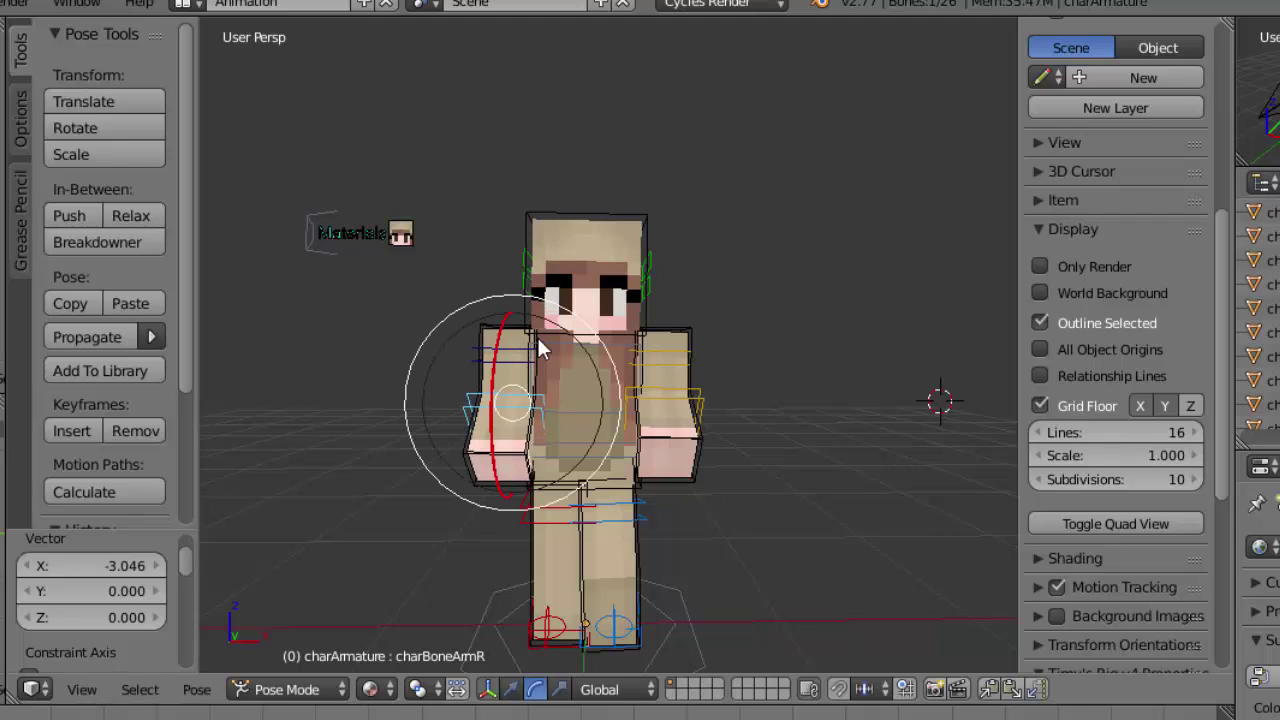
middle_click_drag(372, 474, 412, 478)
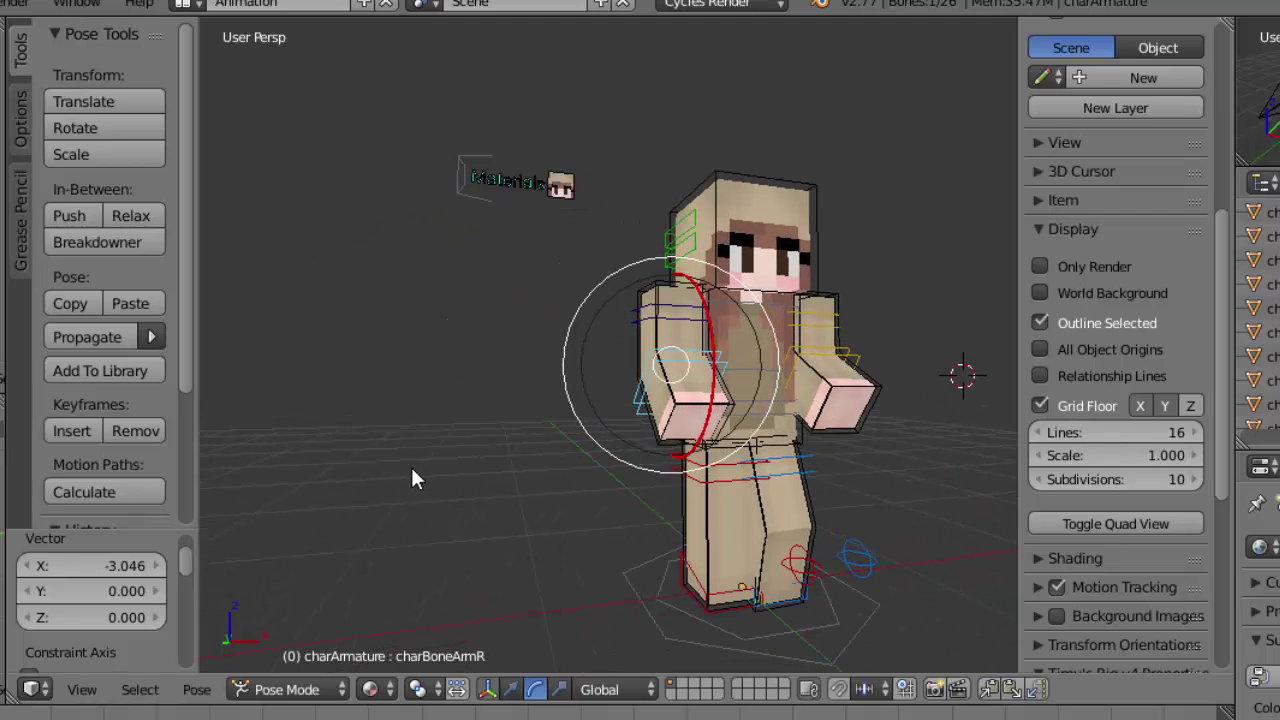
Rotate the right shoulder bone charBoneShoulderR outward by 38.391°
right_click(670, 297)
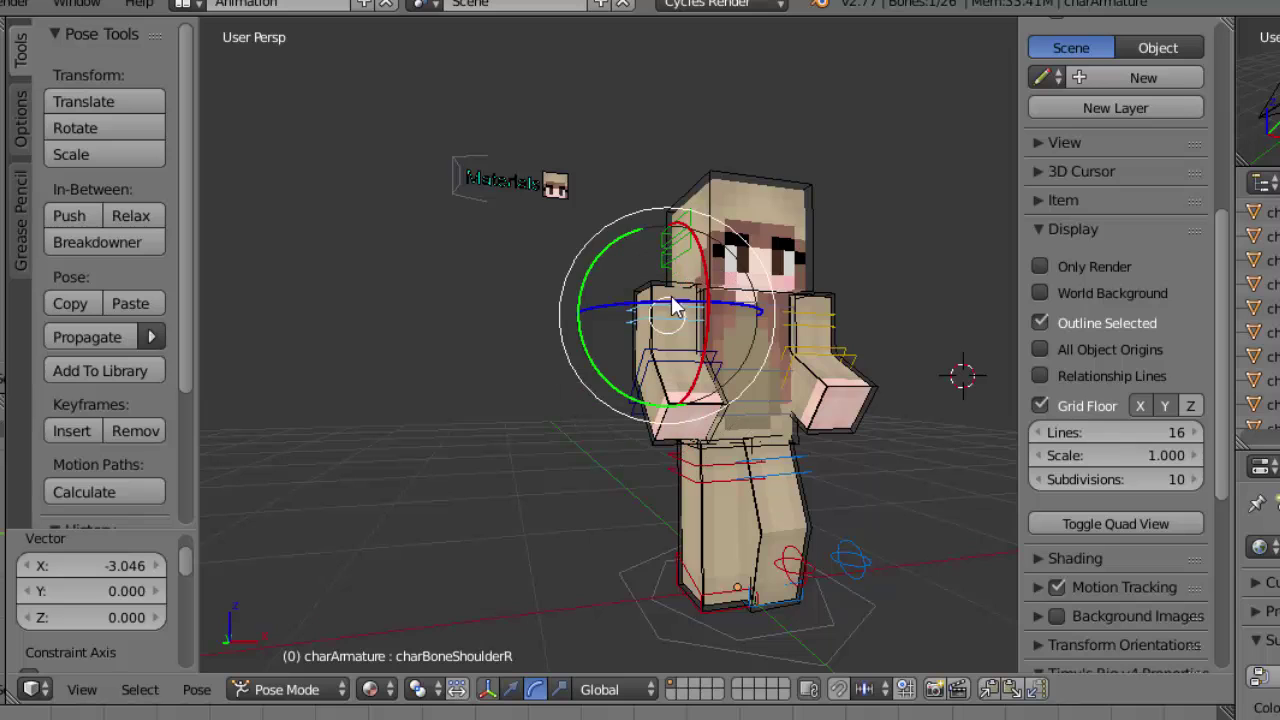
key("r")
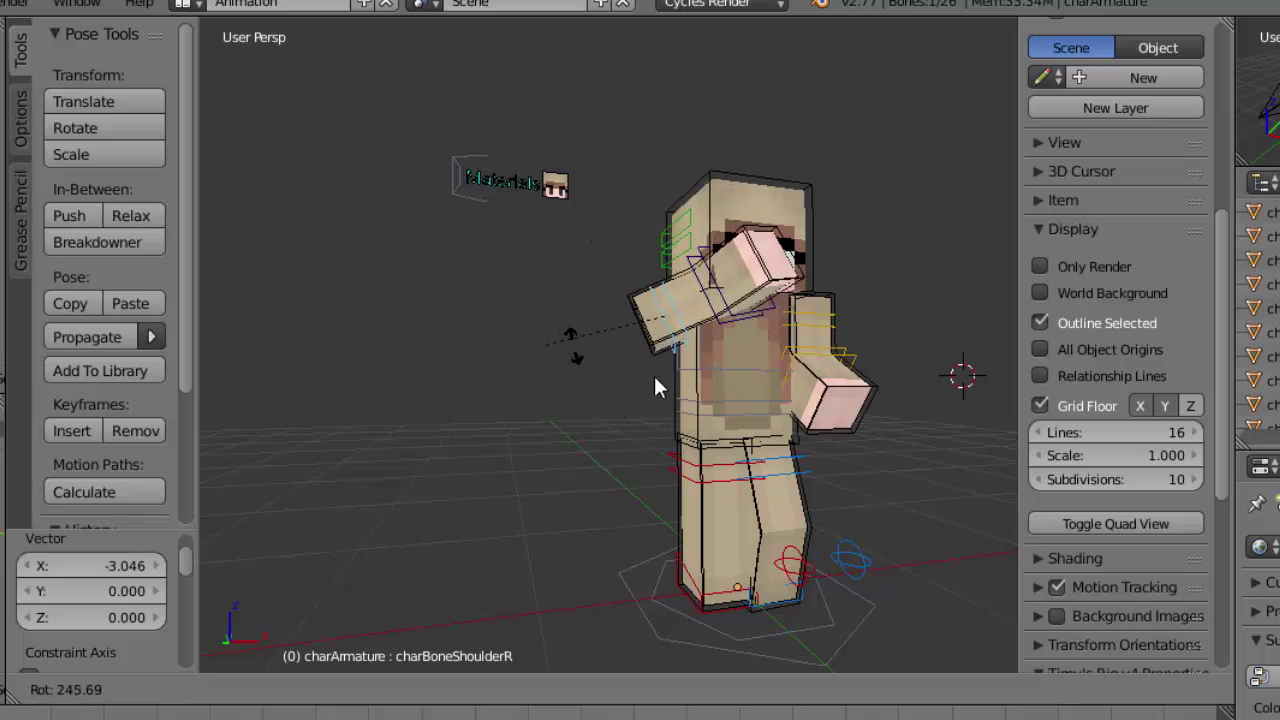
left_click(640, 415)
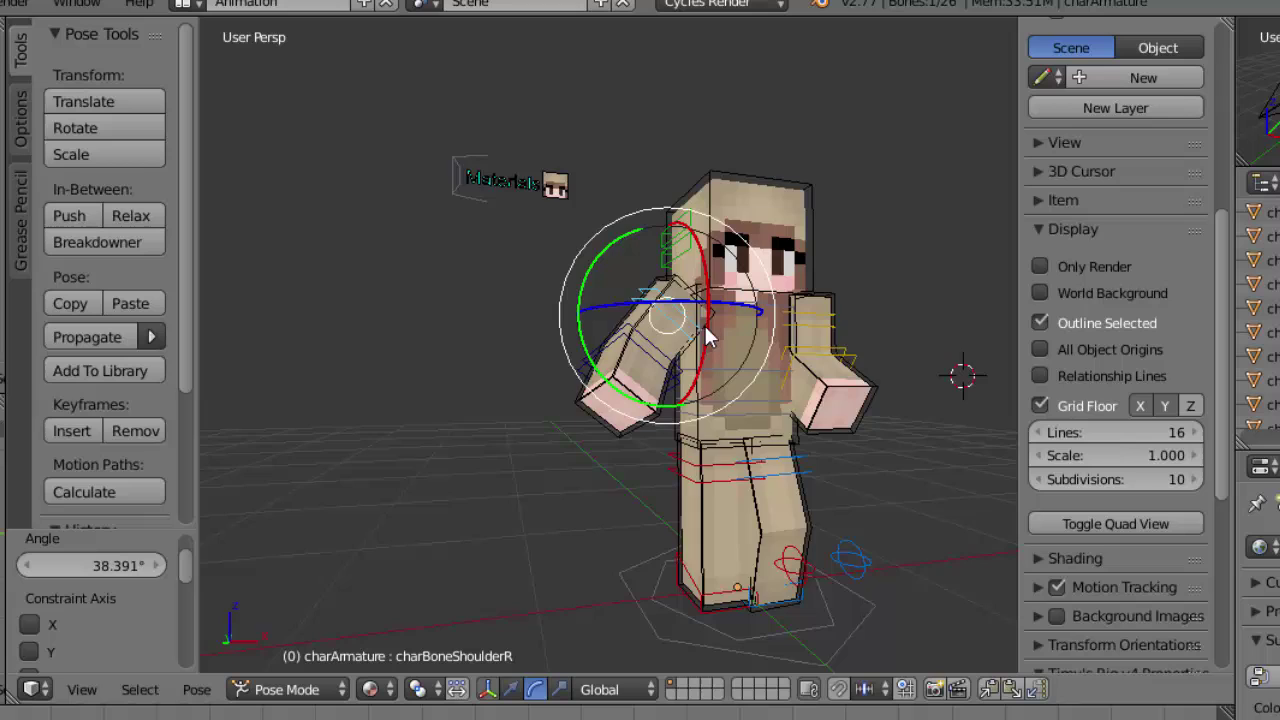
middle_click_drag(705, 340, 668, 345)
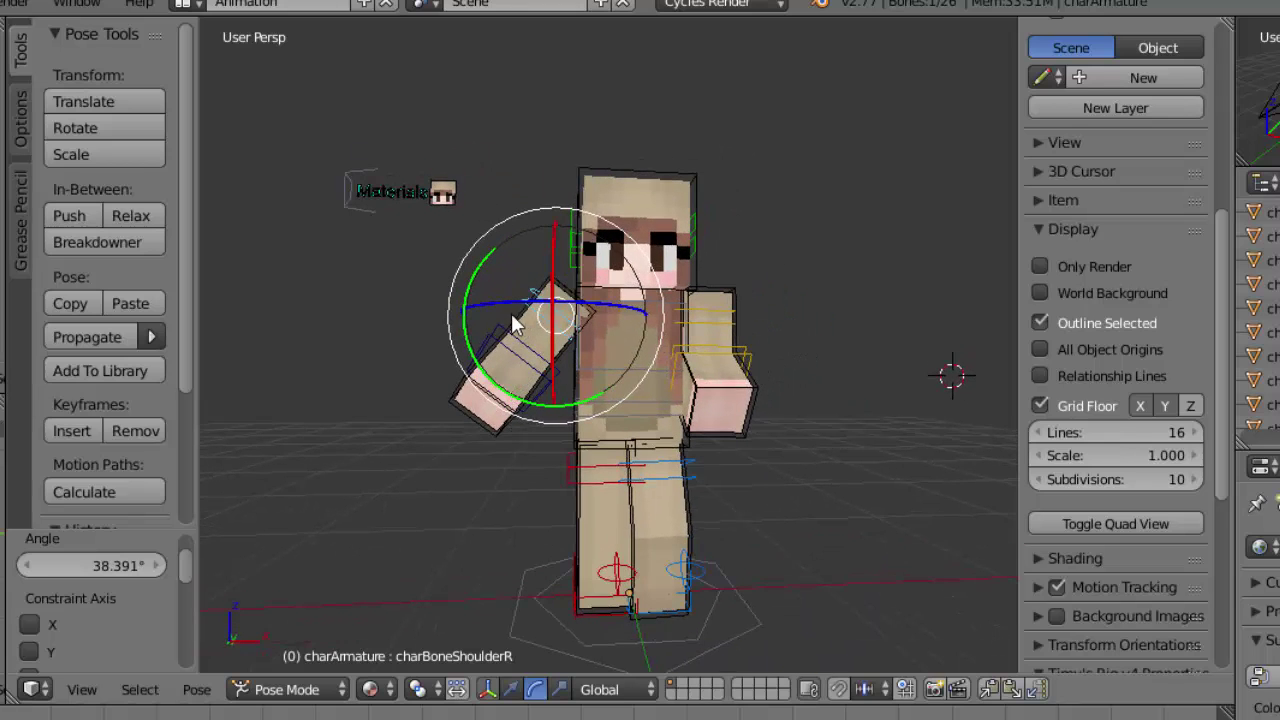
Freely rotate the right shoulder to finish the raised arm pose
key("r")
key("r")
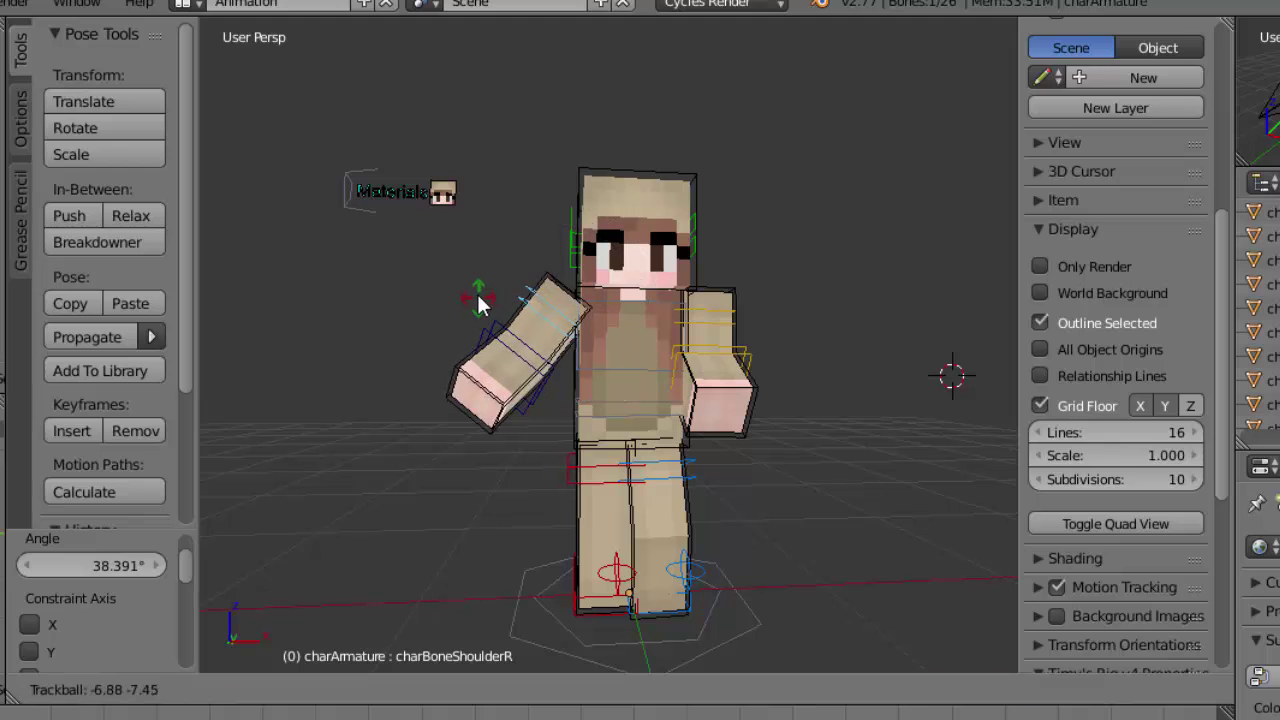
left_click(744, 273)
right_click(718, 340)
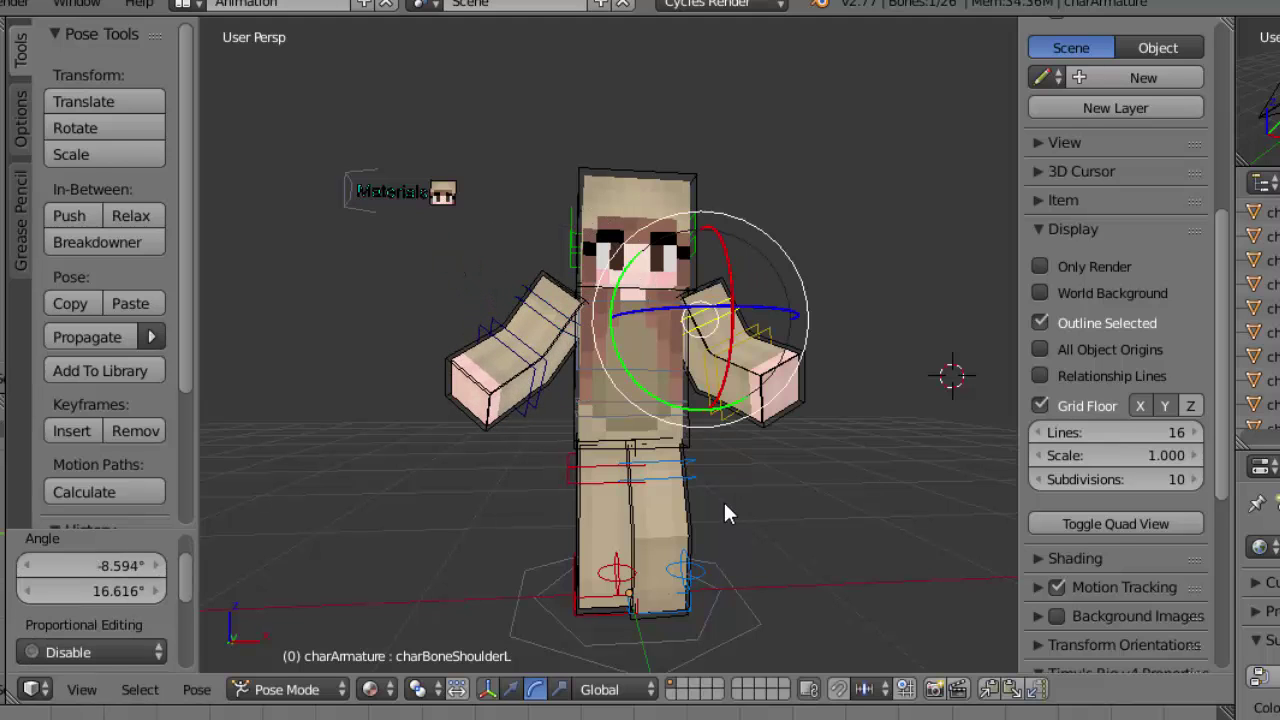
Reposition the left and right foot controls charIKFeetL and charIKFeetR
right_click(654, 478)
key("g")
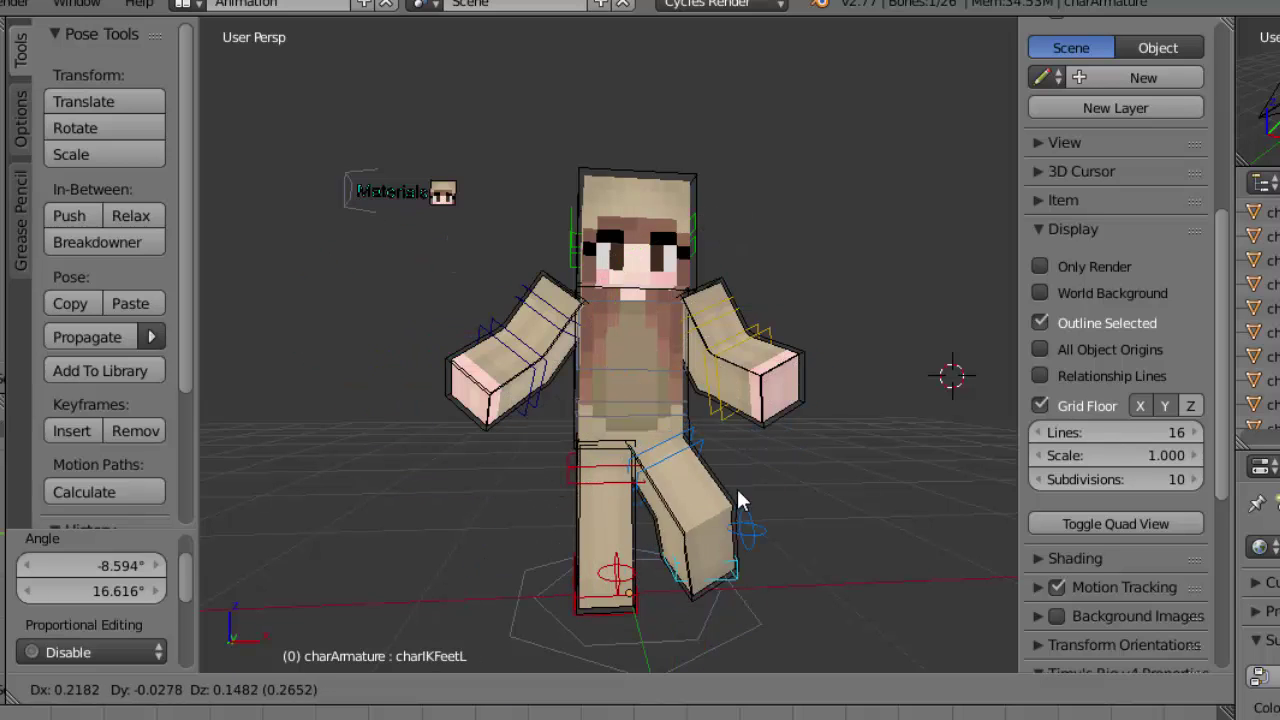
left_click(688, 557)
right_click(599, 565)
key("g")
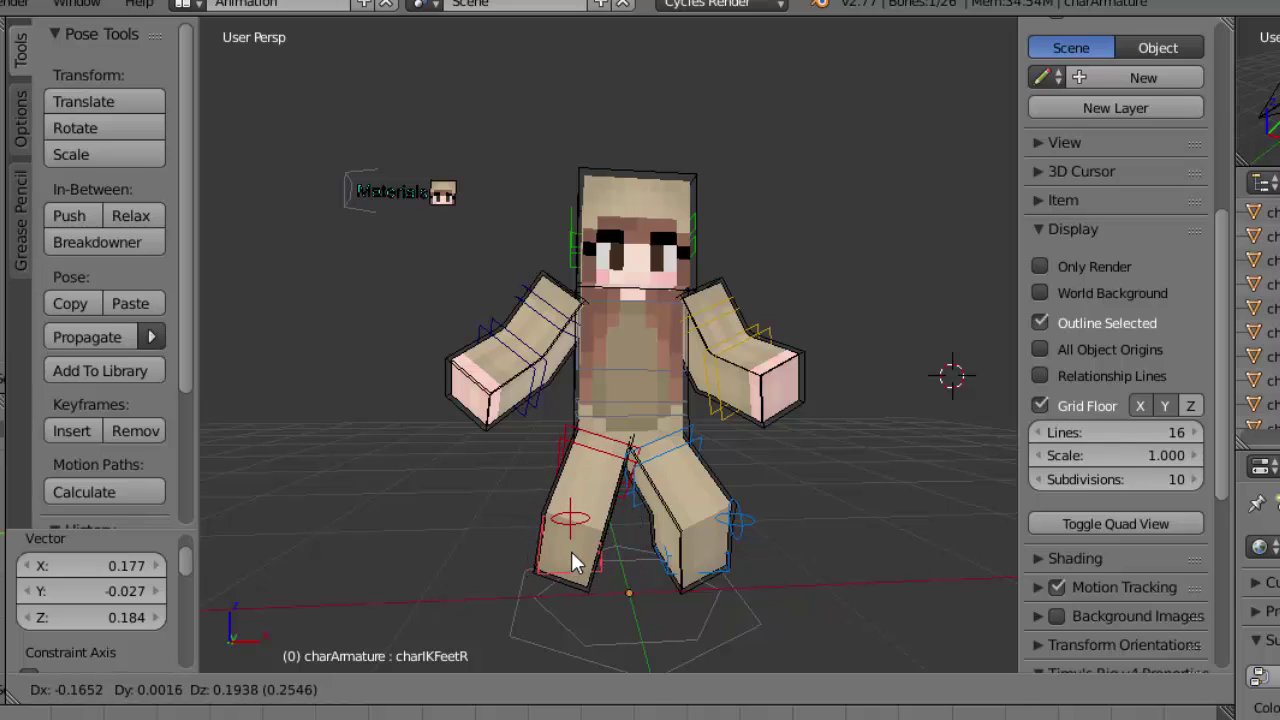
left_click(583, 541)
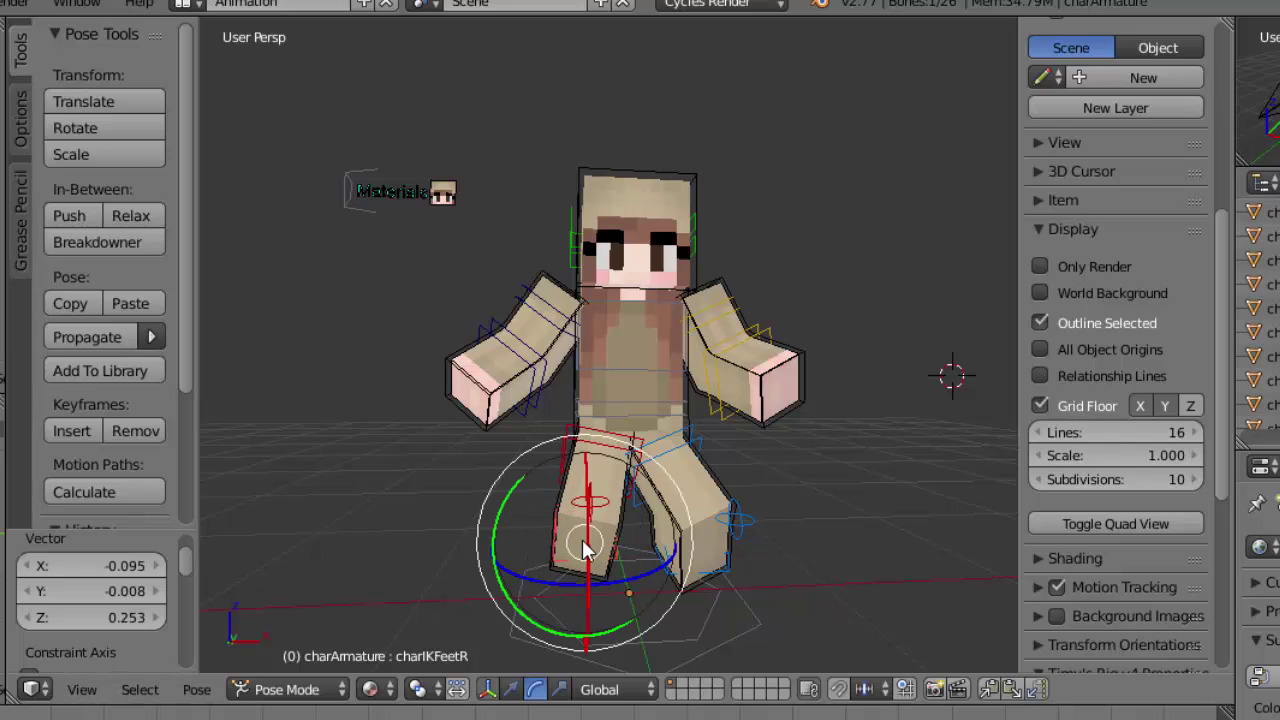
Move the right knee control charIKkneeR by -0.265, 0.015, 0.115 to bend the leg outward
right_click(601, 450)
key("g")
left_click(580, 465)
key("g")
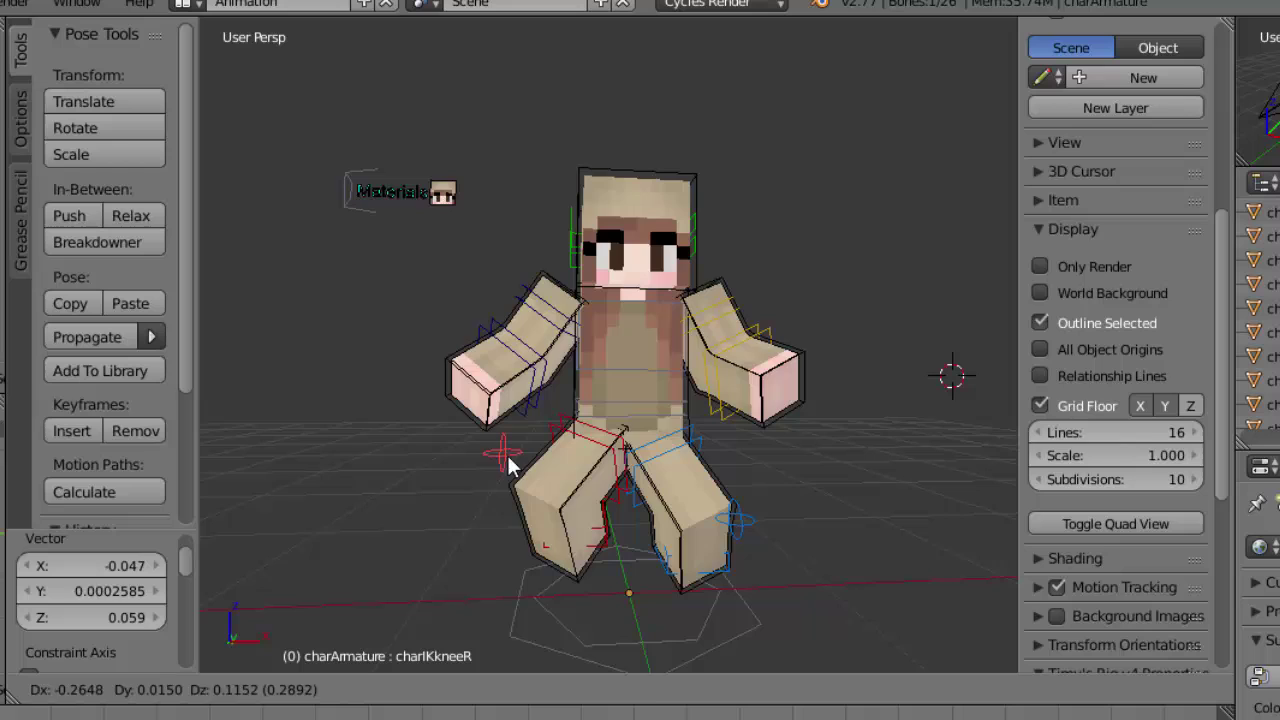
left_click(510, 465)
scroll(400, 531, "down", 2)
scroll(400, 531, "up", 2)
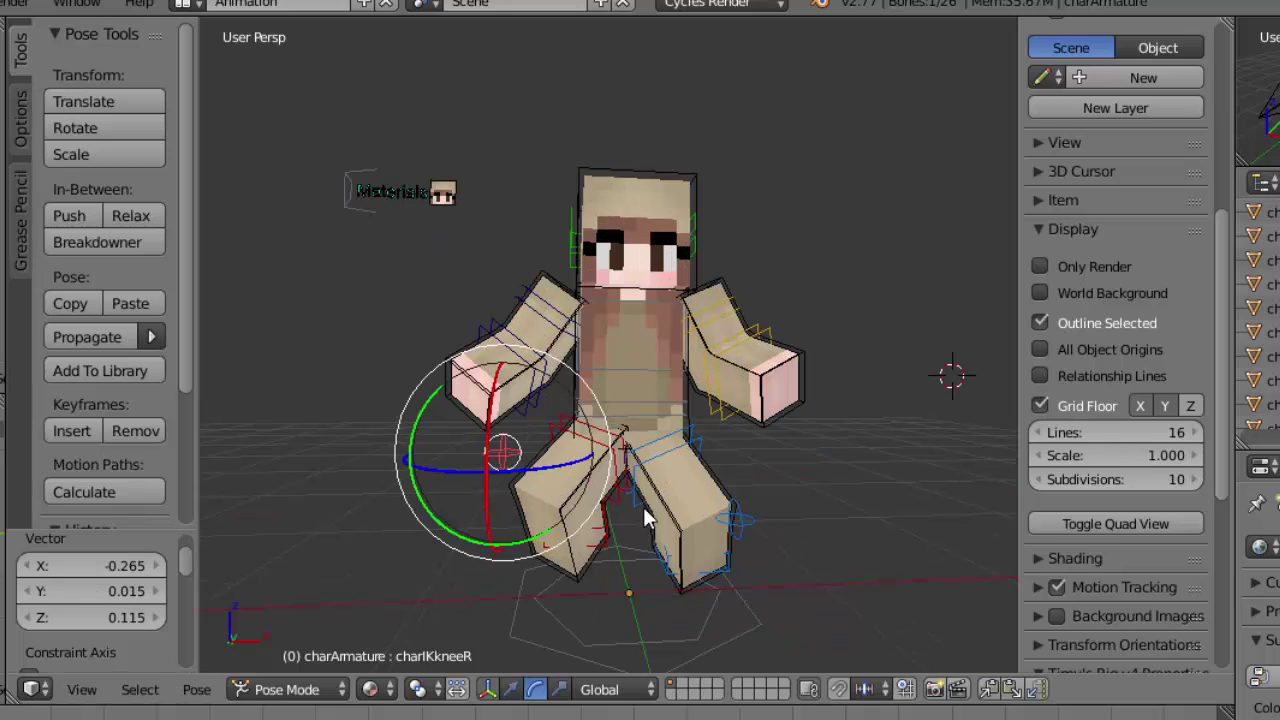
Move the left leg bone charBoneLegL into the crouch
right_click(667, 482)
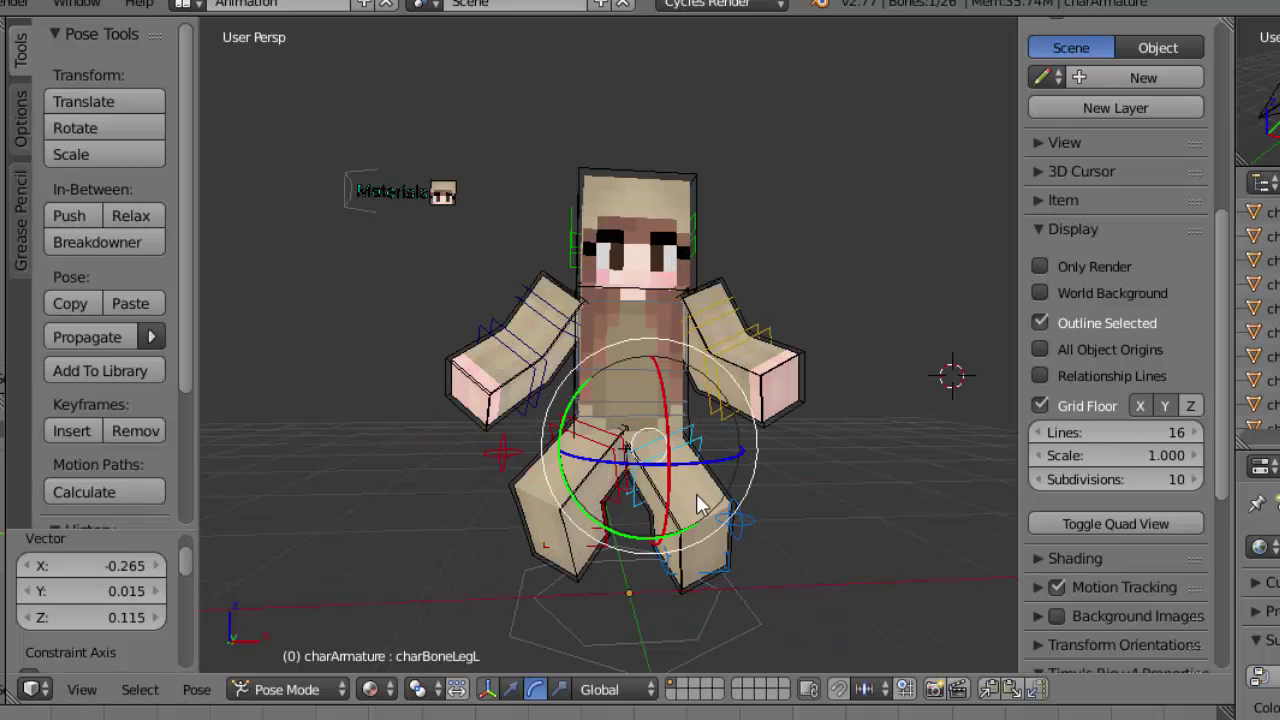
key("g")
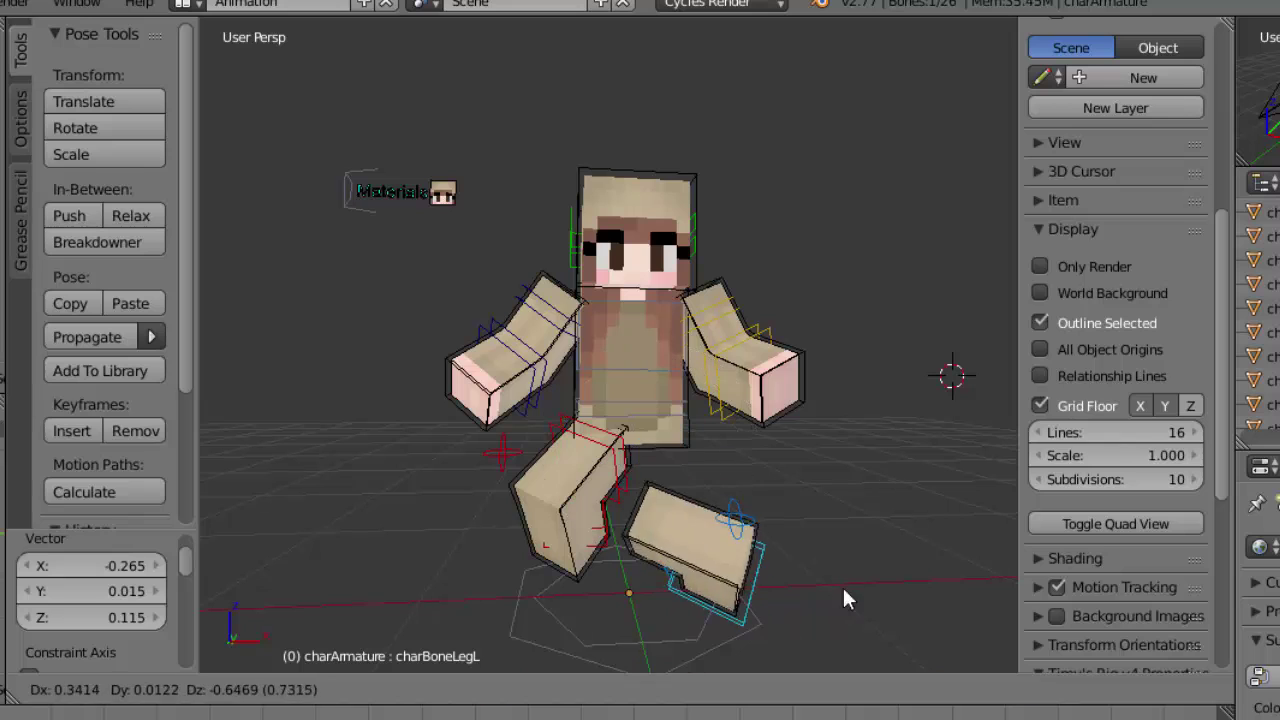
left_click(694, 486)
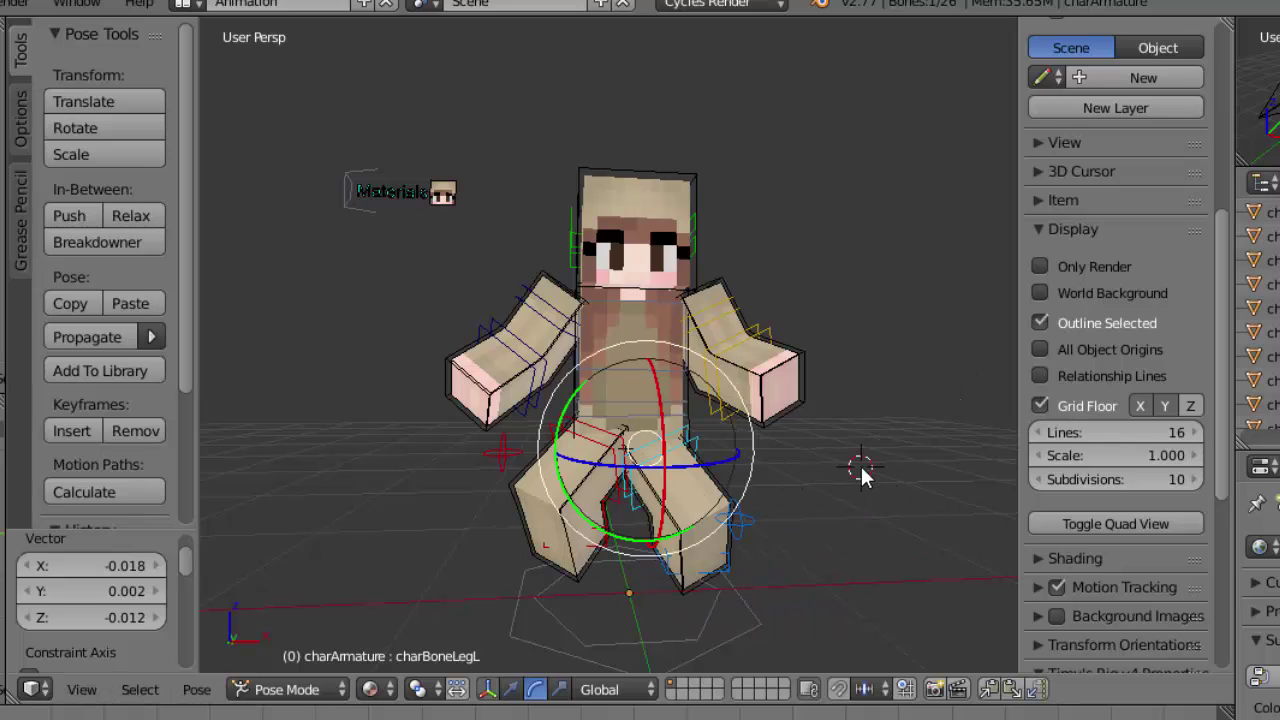
right_click(621, 262)
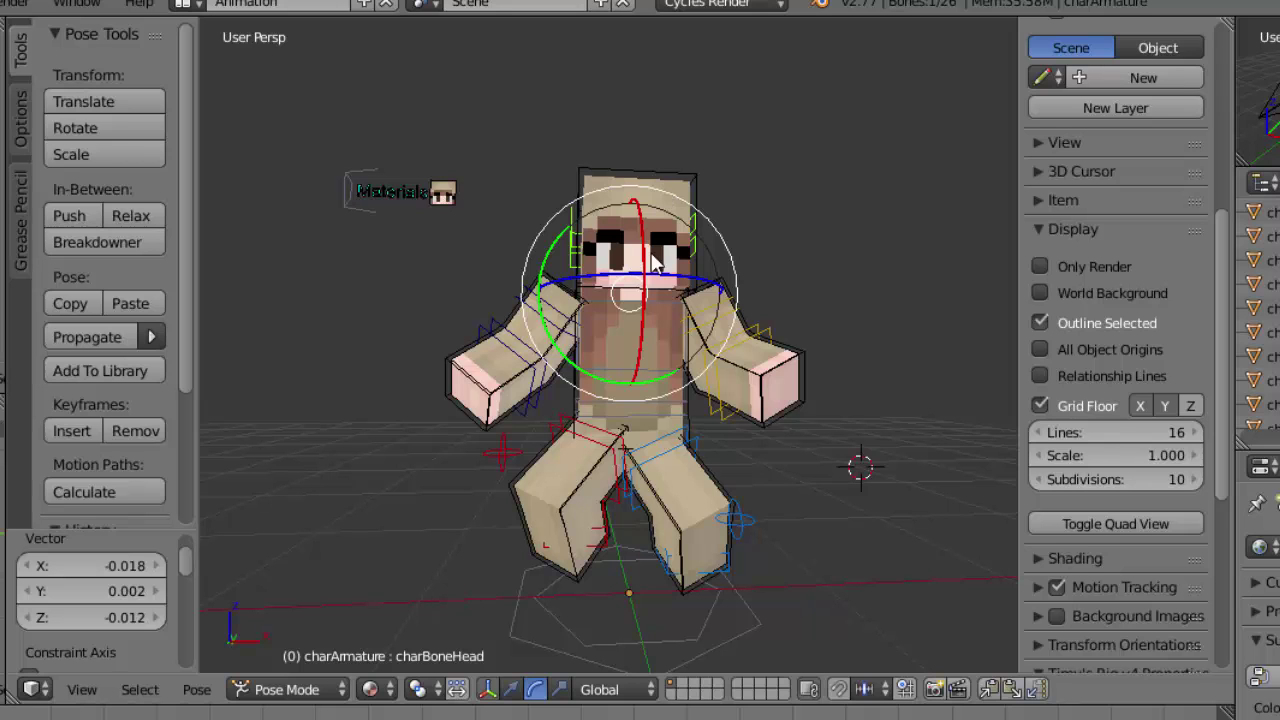
Tilt the head bone 23.397°, then freely rotate it to tilt it back
key("r")
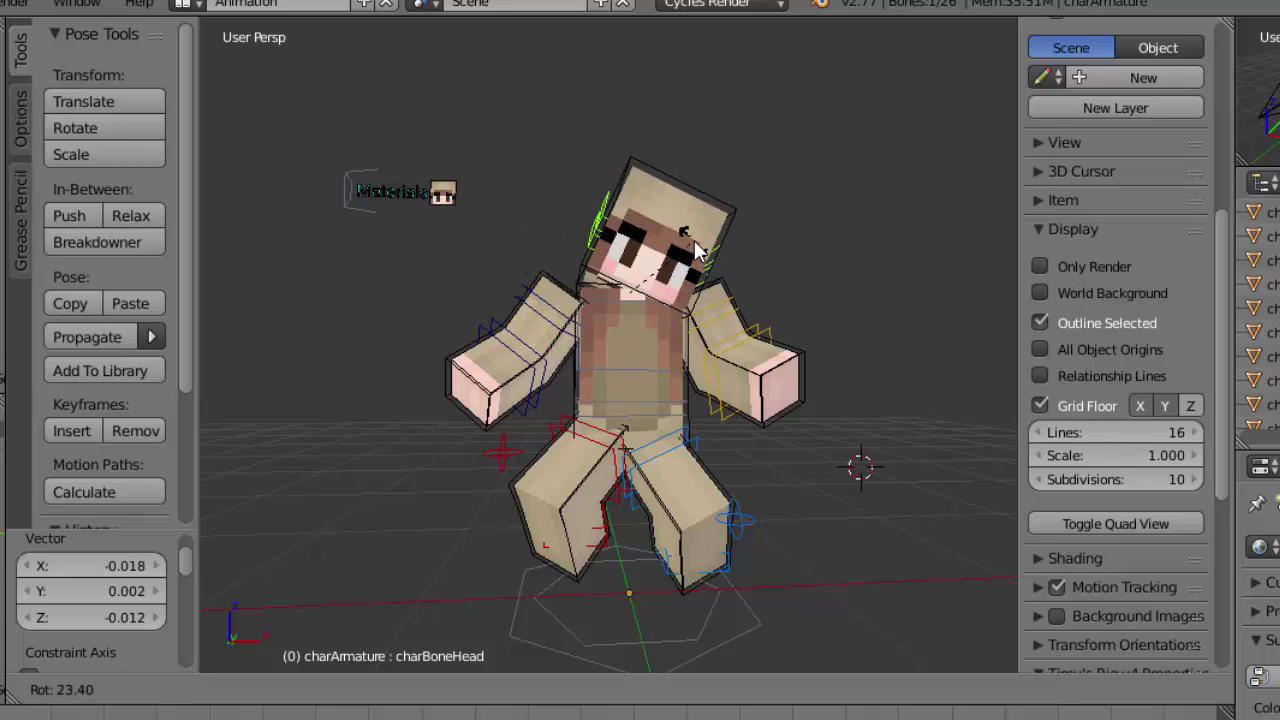
left_click(695, 243)
key("r")
key("r")
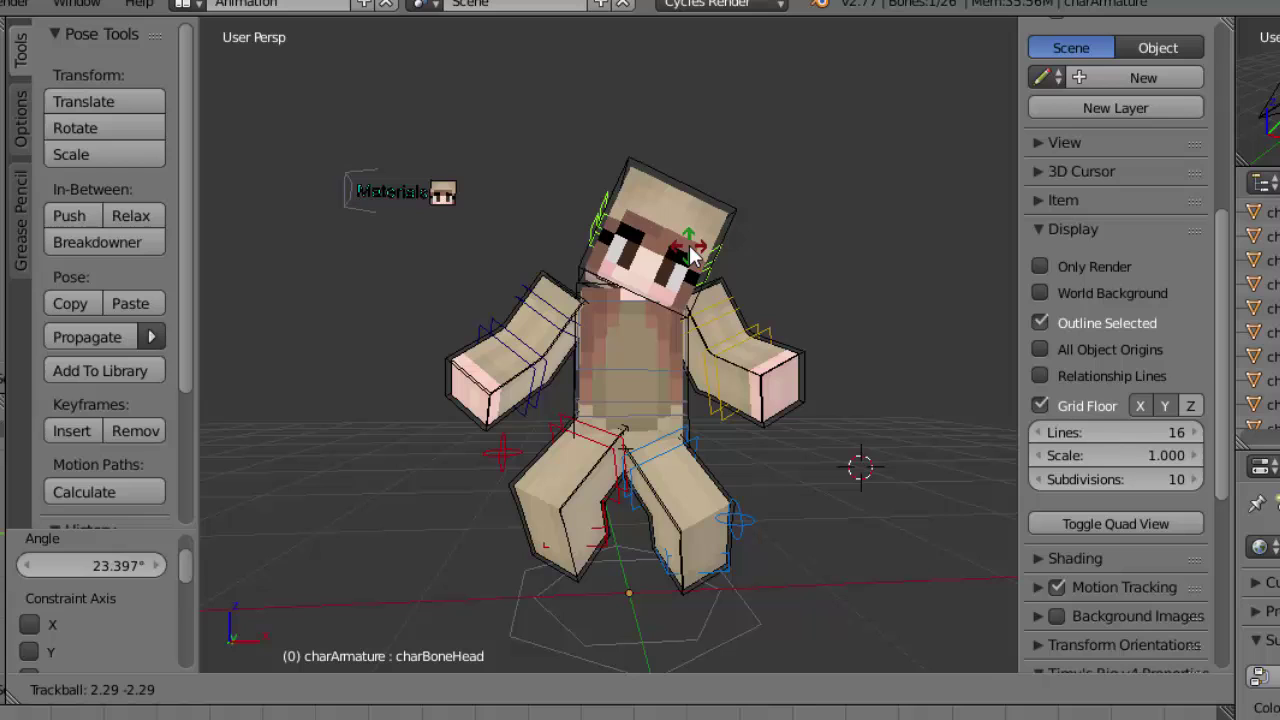
left_click(690, 255)
key("r")
key("r")
left_click(684, 258)
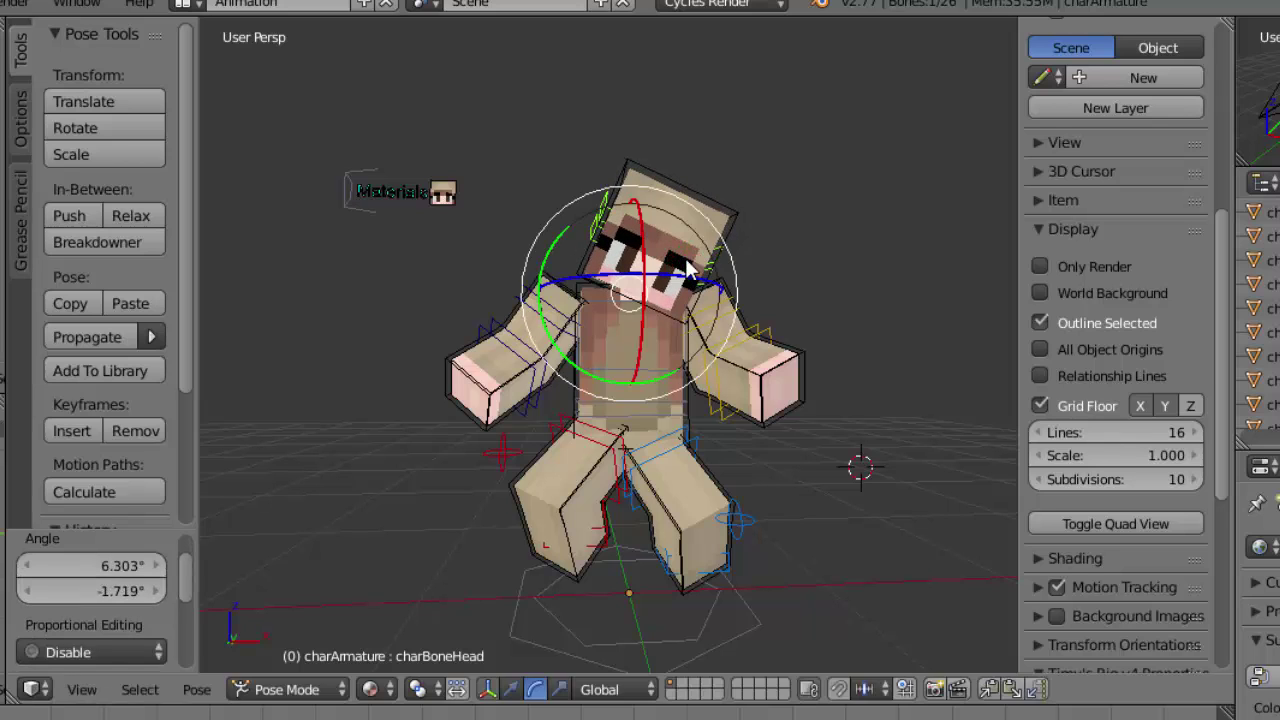
key("r")
key("r")
key("r")
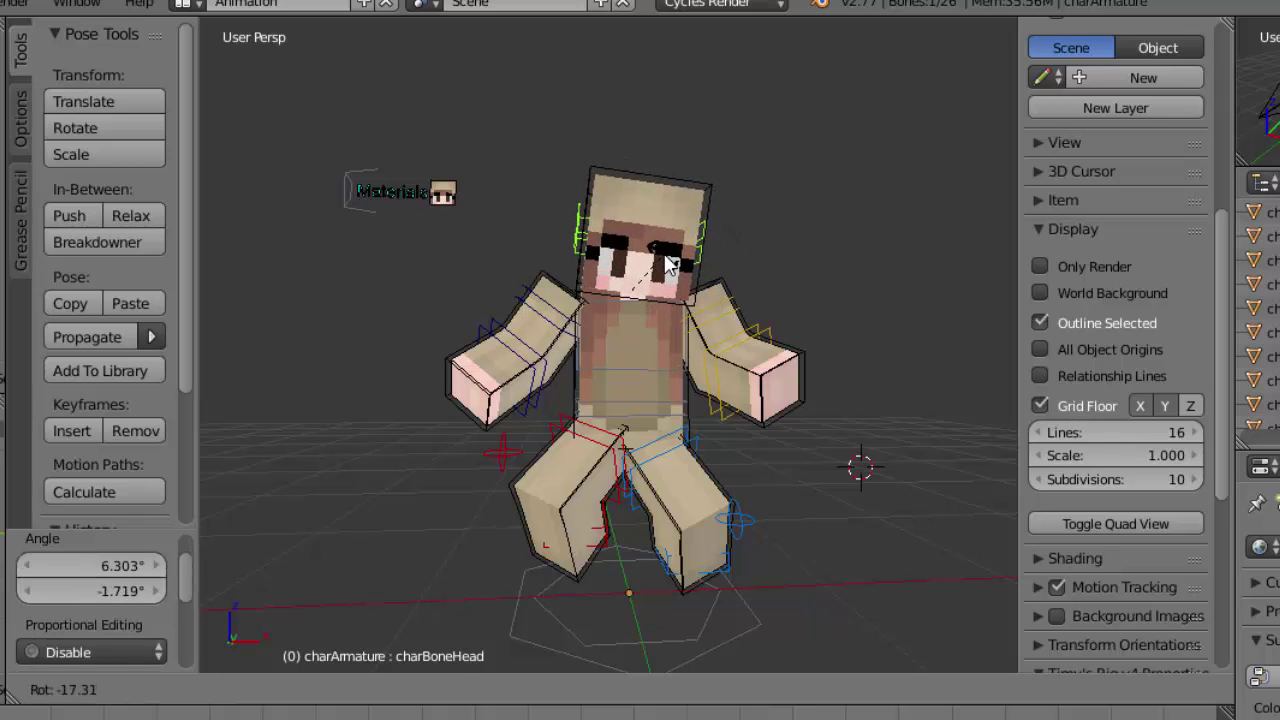
left_click(803, 381)
left_click(807, 378)
Rotate the chest bone to lean the character's torso, then view the pose from a low angle
right_click(627, 388)
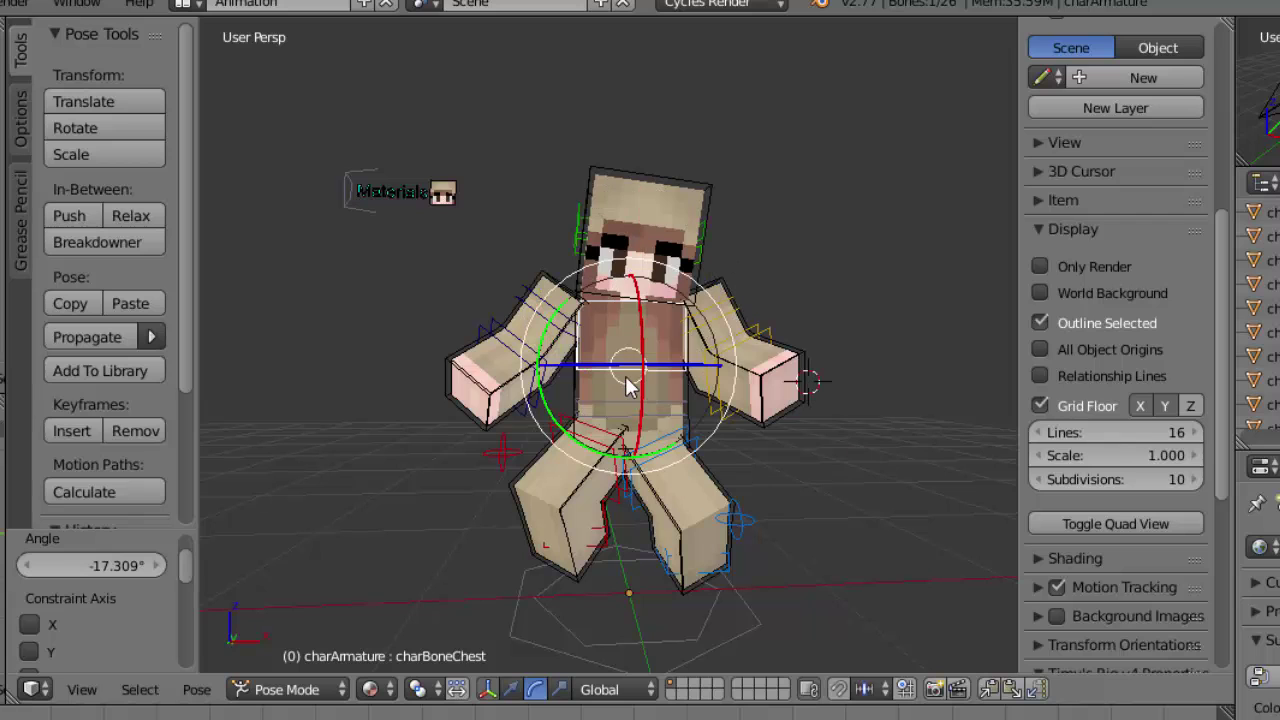
key("r")
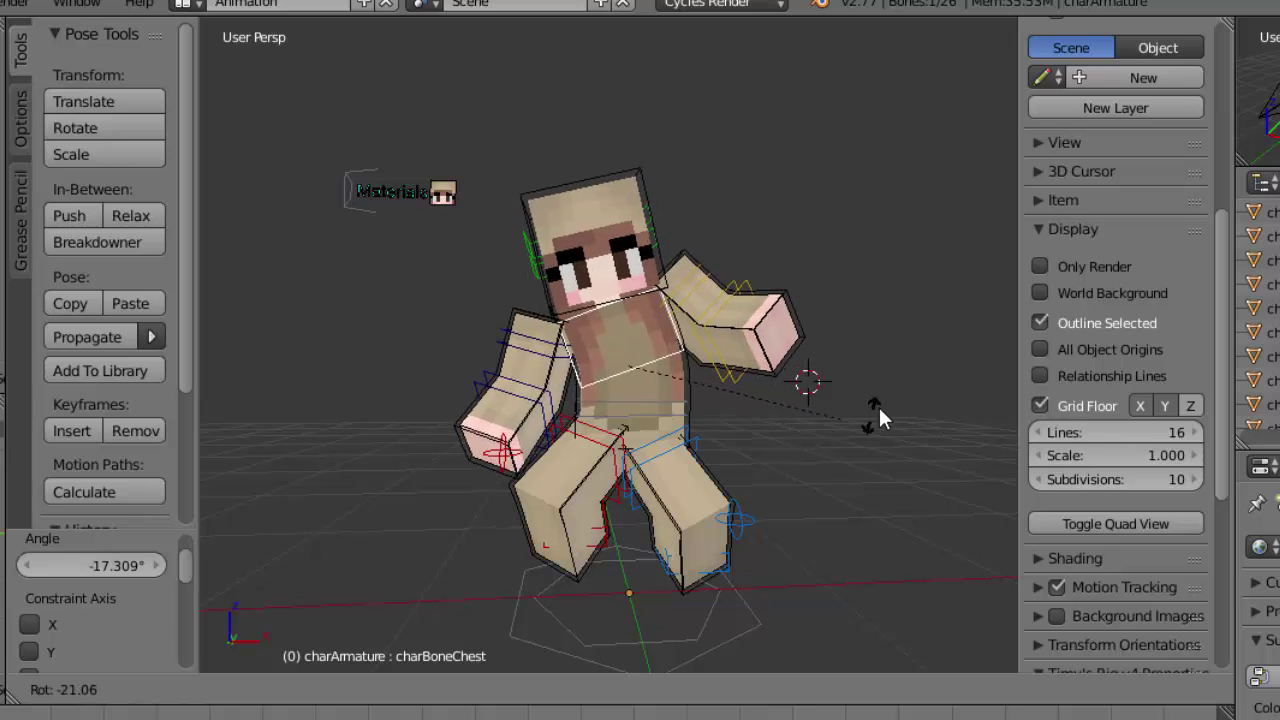
left_click(716, 423)
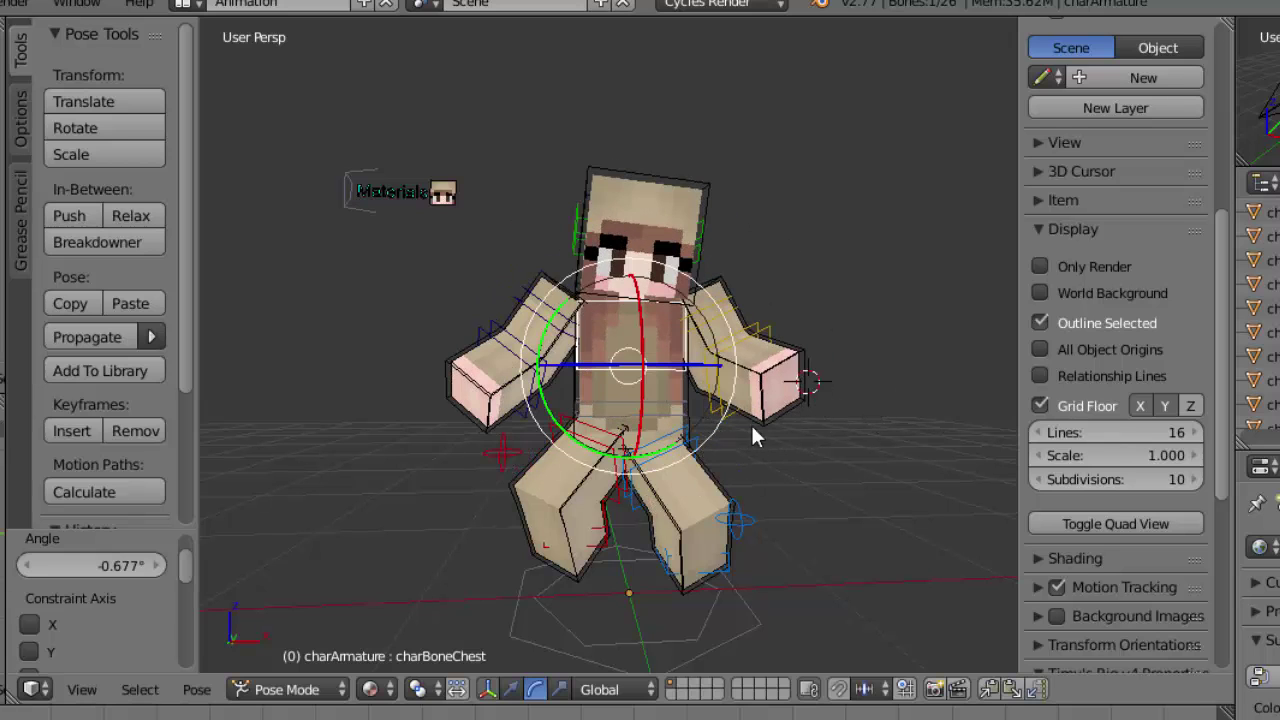
scroll(836, 424, "down", 3)
mouse_move(838, 430)
middle_mouse_down()
mouse_move(791, 462)
mouse_move(837, 433)
middle_mouse_up()
scroll(837, 433, "up", 3)
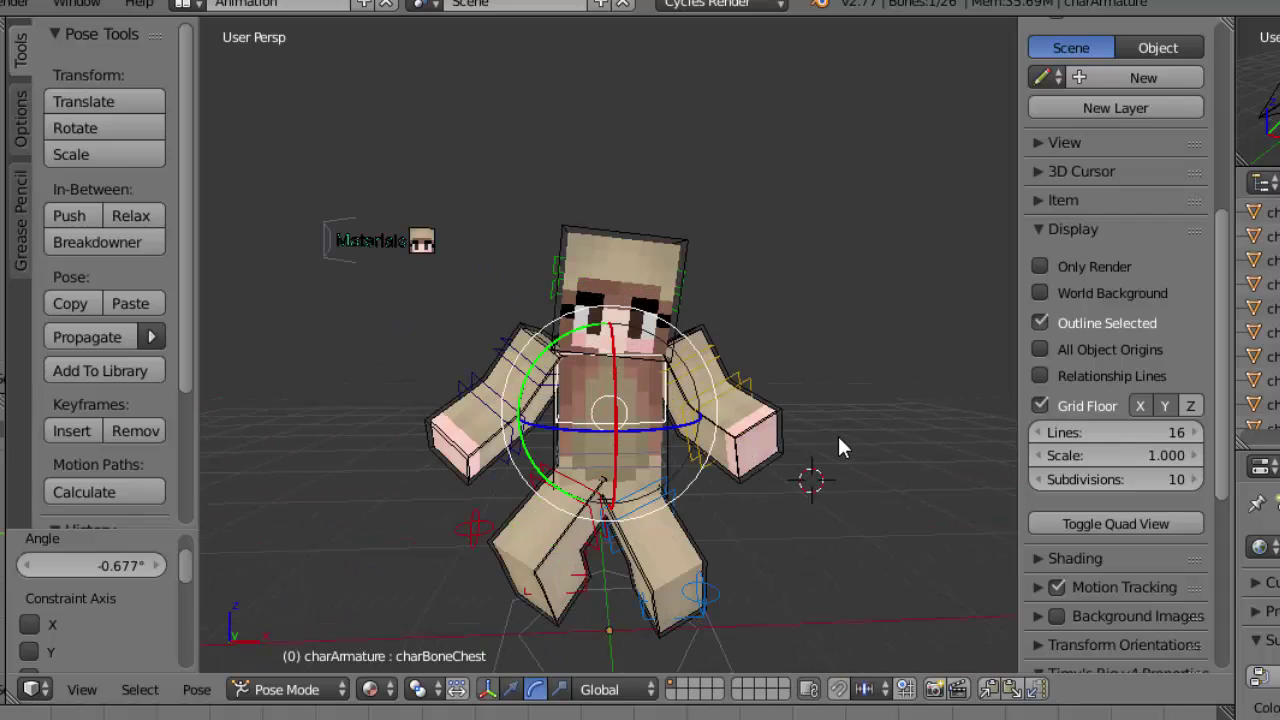
scroll(733, 423, "down", 3)
mouse_move(733, 425)
middle_mouse_down()
mouse_move(723, 431)
mouse_move(725, 416)
middle_mouse_up()
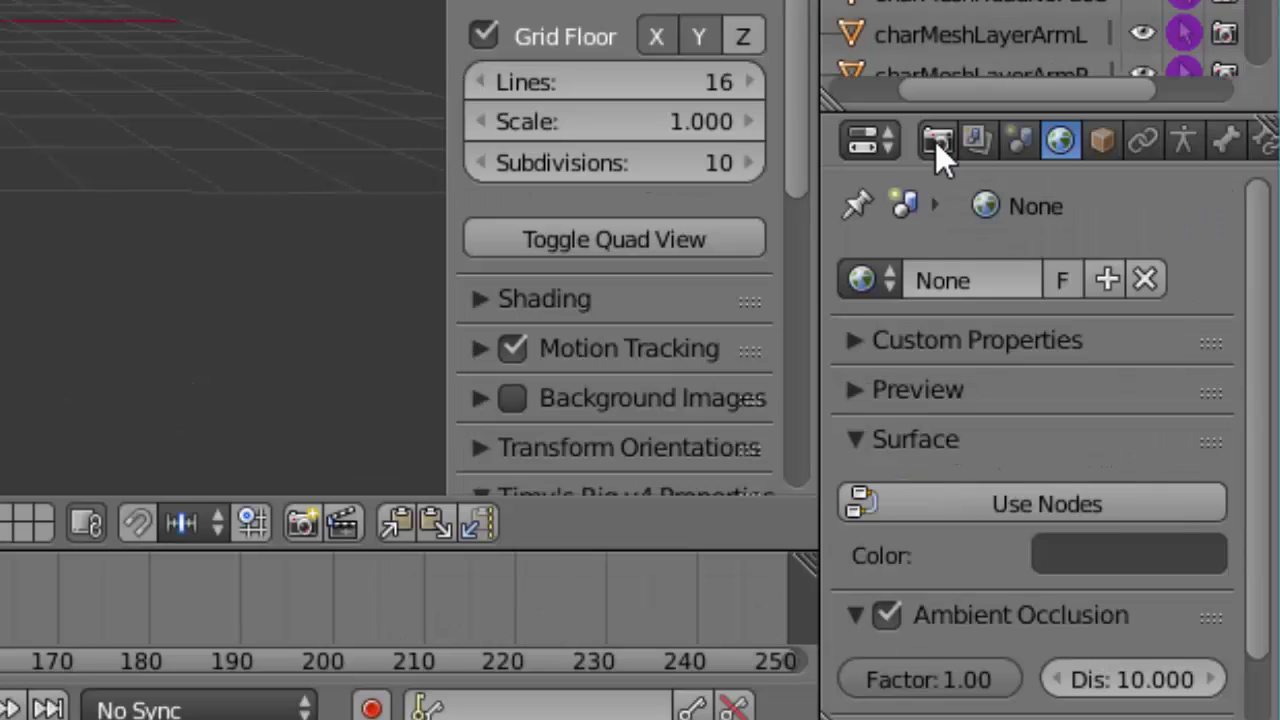
Tick Transparent in the Film panel of the Render properties
left_click(937, 478)
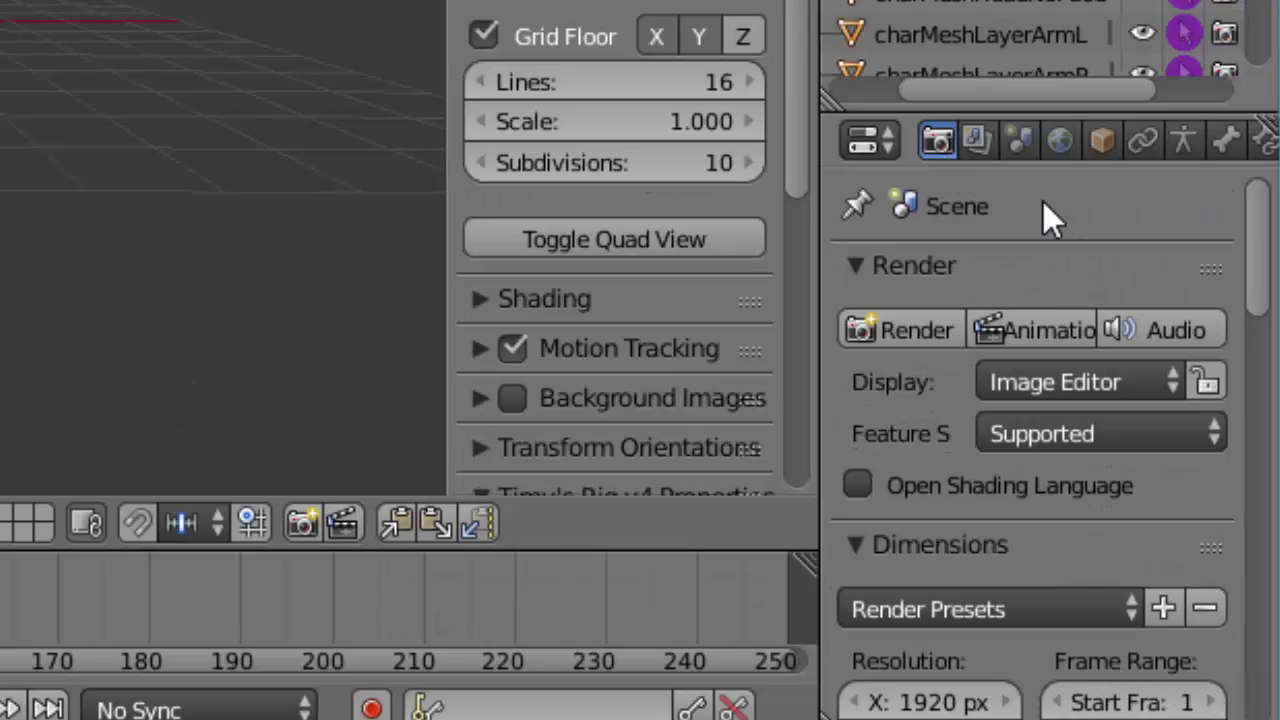
scroll(1115, 288, "down", 12)
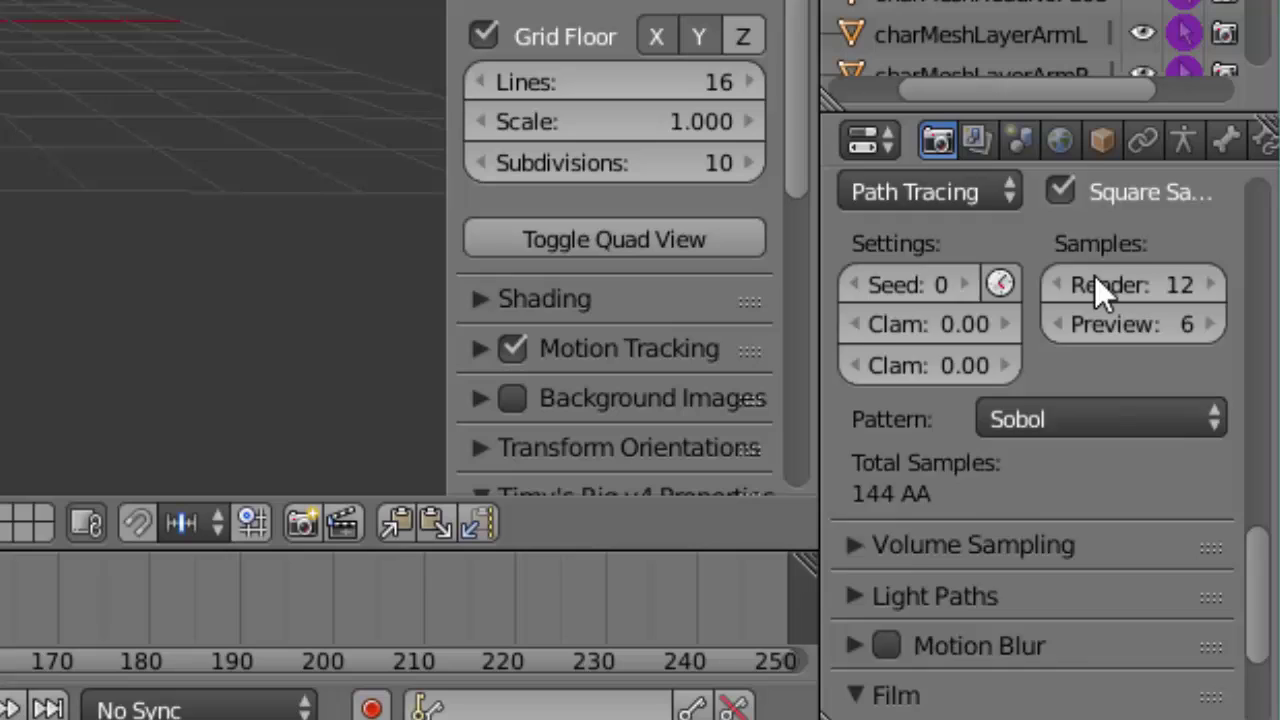
scroll(1094, 277, "down", 5)
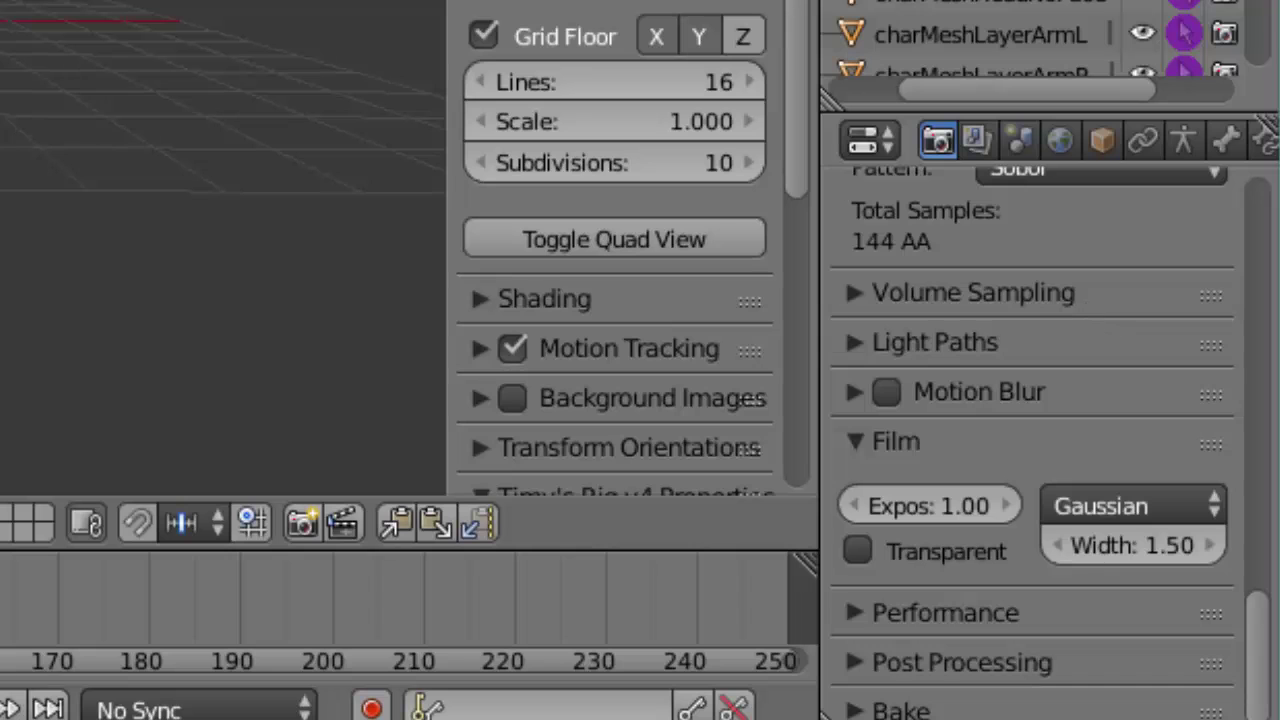
left_click(914, 558)
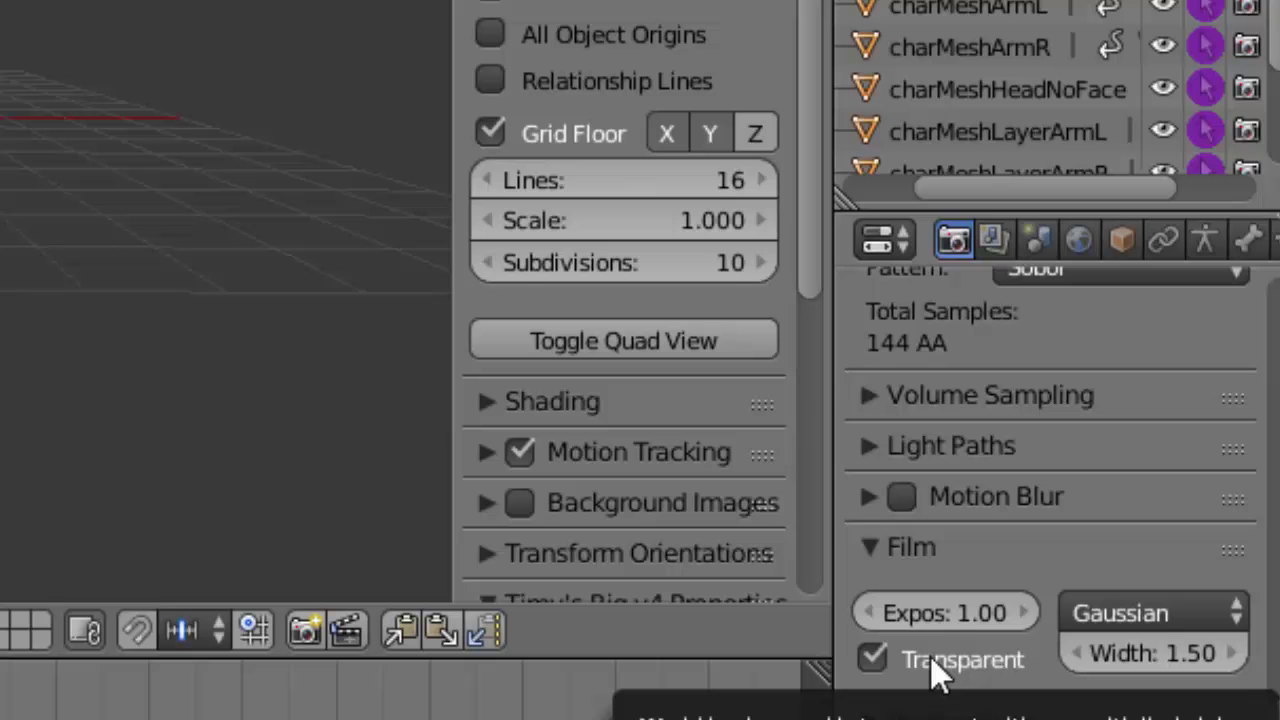
scroll(910, 662, "up", 10)
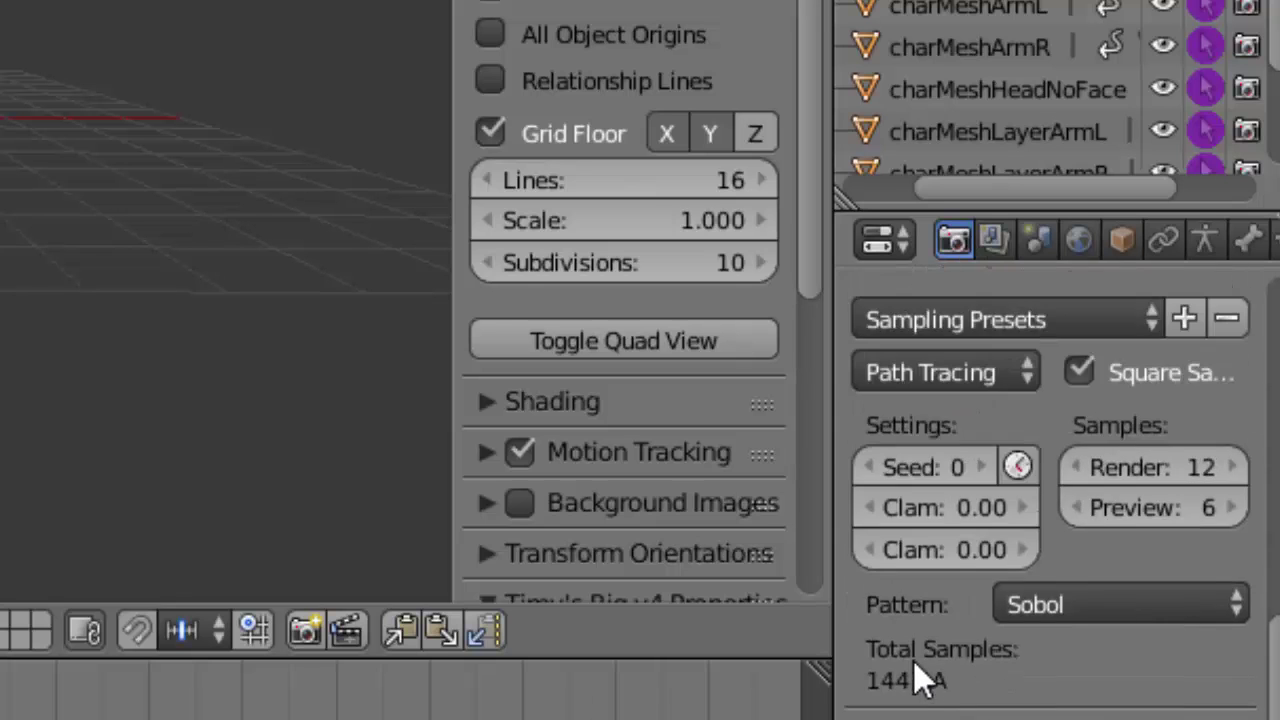
scroll(918, 653, "up", 12)
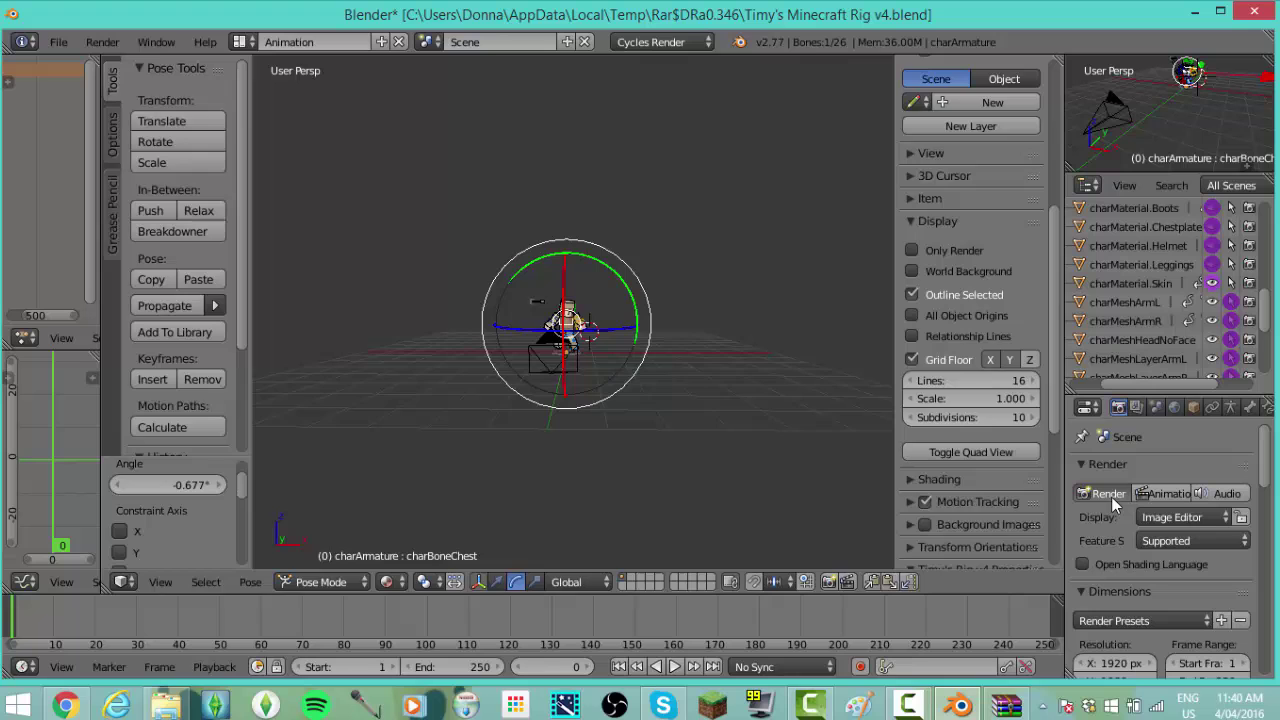
Render the posed character in Cycles and wait for the render to finish
left_click(1109, 494)
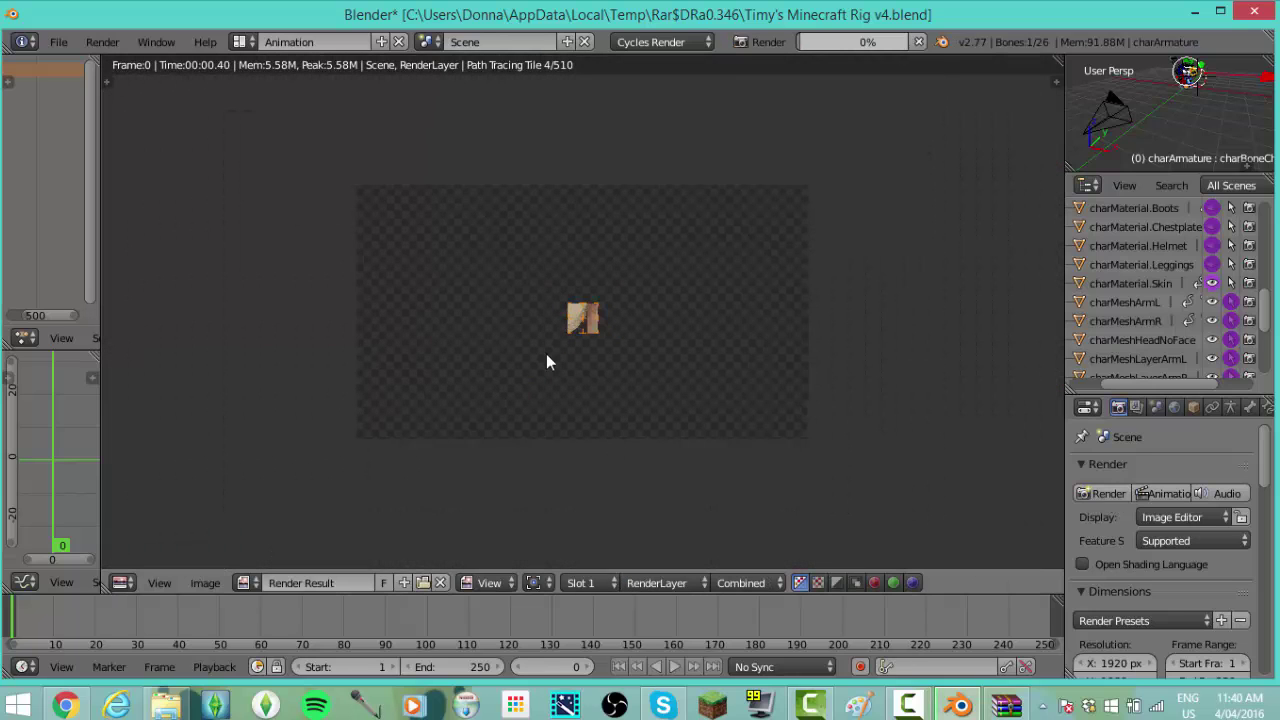
scroll(546, 362, "up", 1)
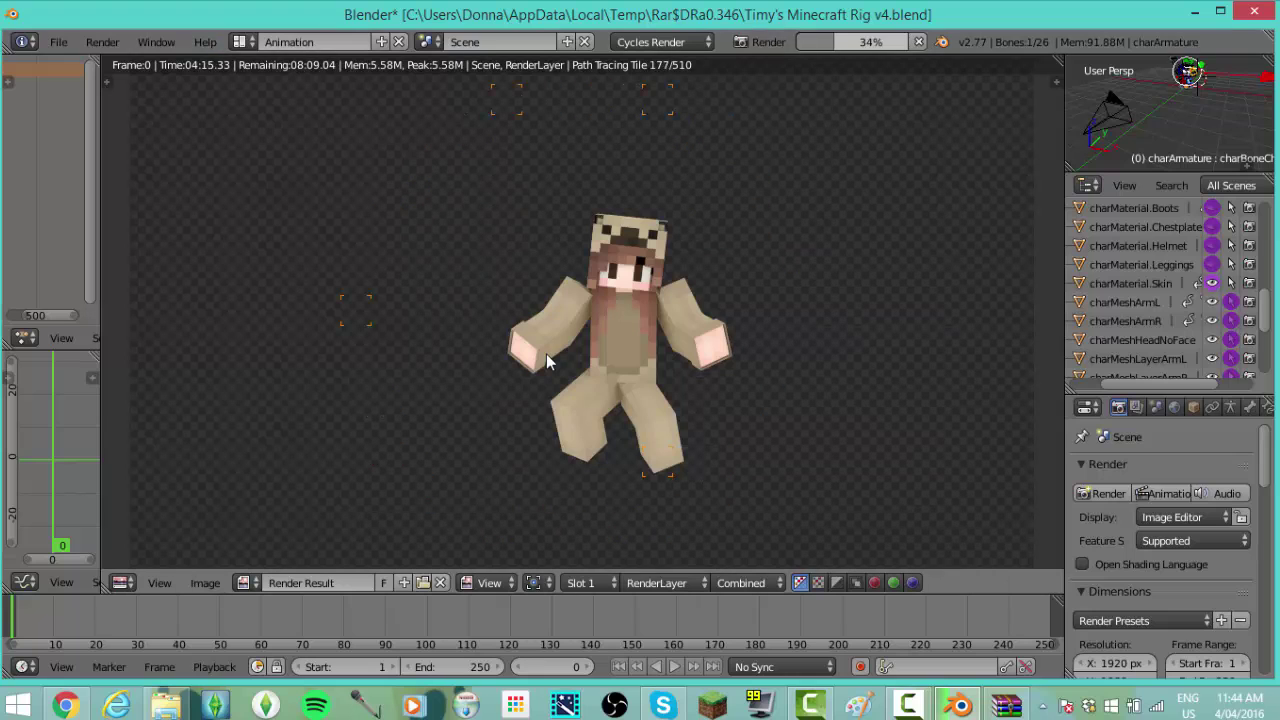
key("Escape")
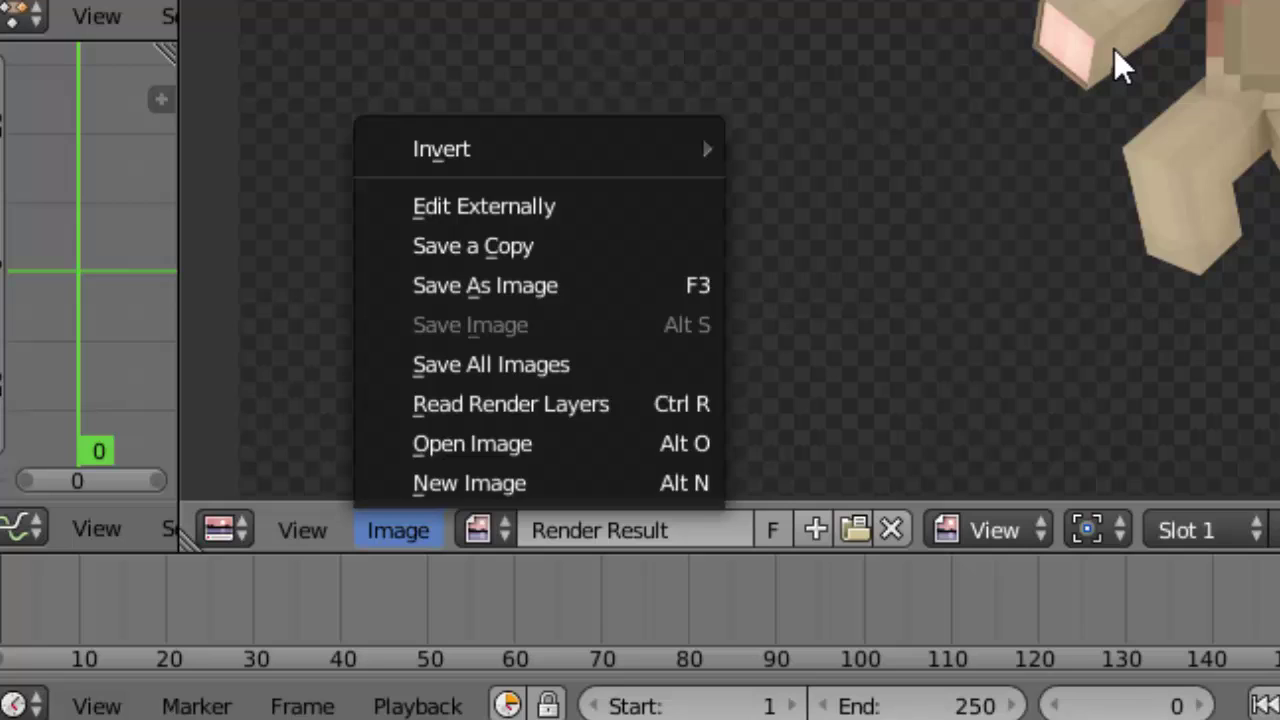
Save the render as 'for video.png' in the Documents > renders folder
key("Up")
key("Up")
key("Up")
key("Up")
key("Up")
key("Return")
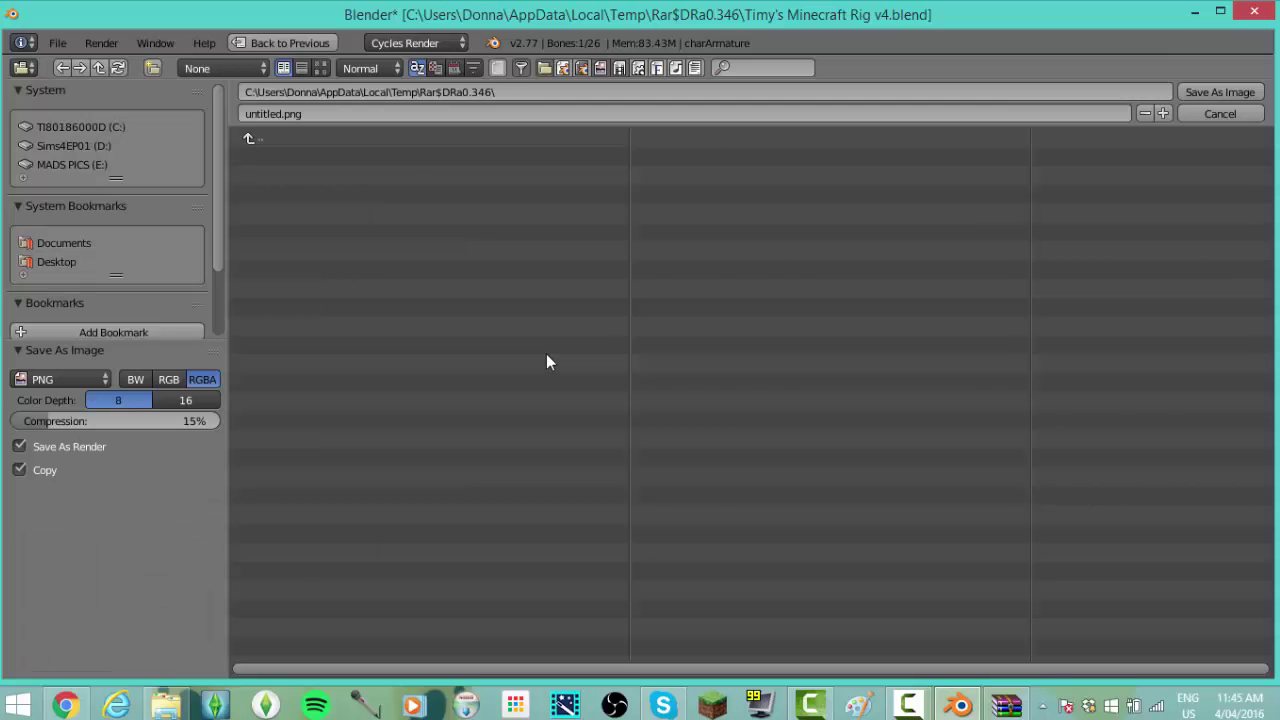
left_click(63, 243)
double_click(290, 495)
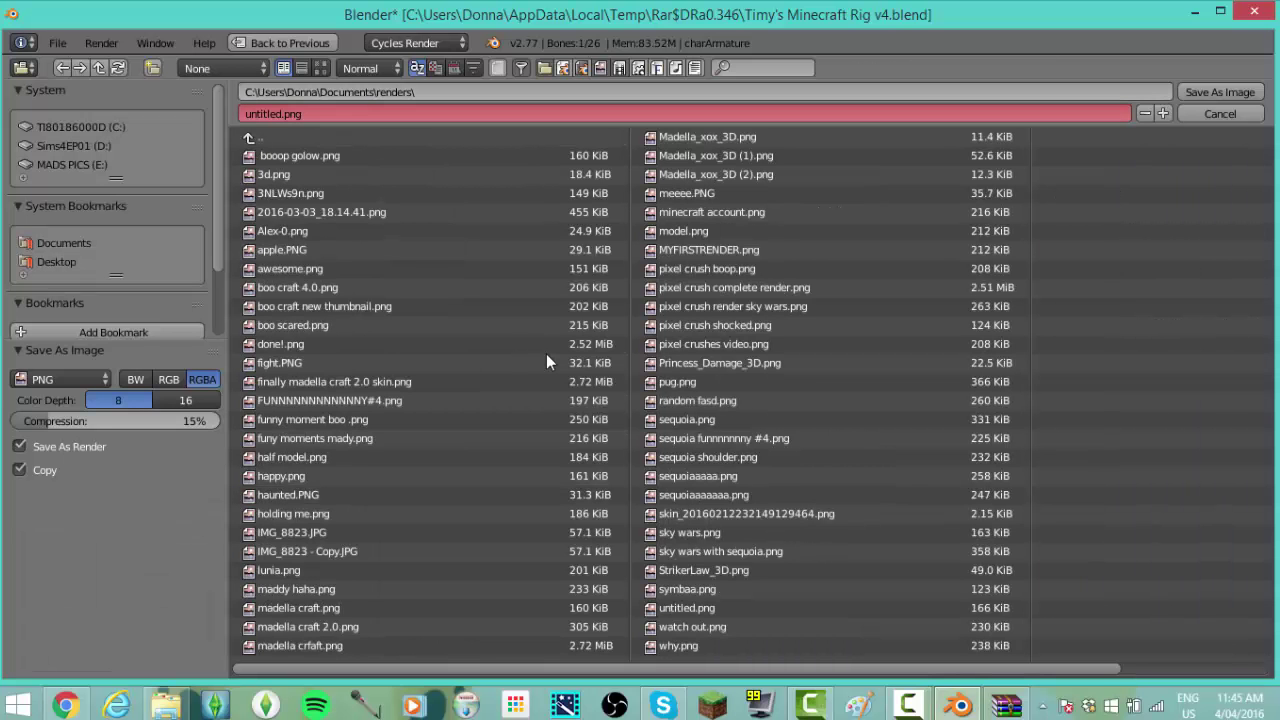
key("BackSpace")
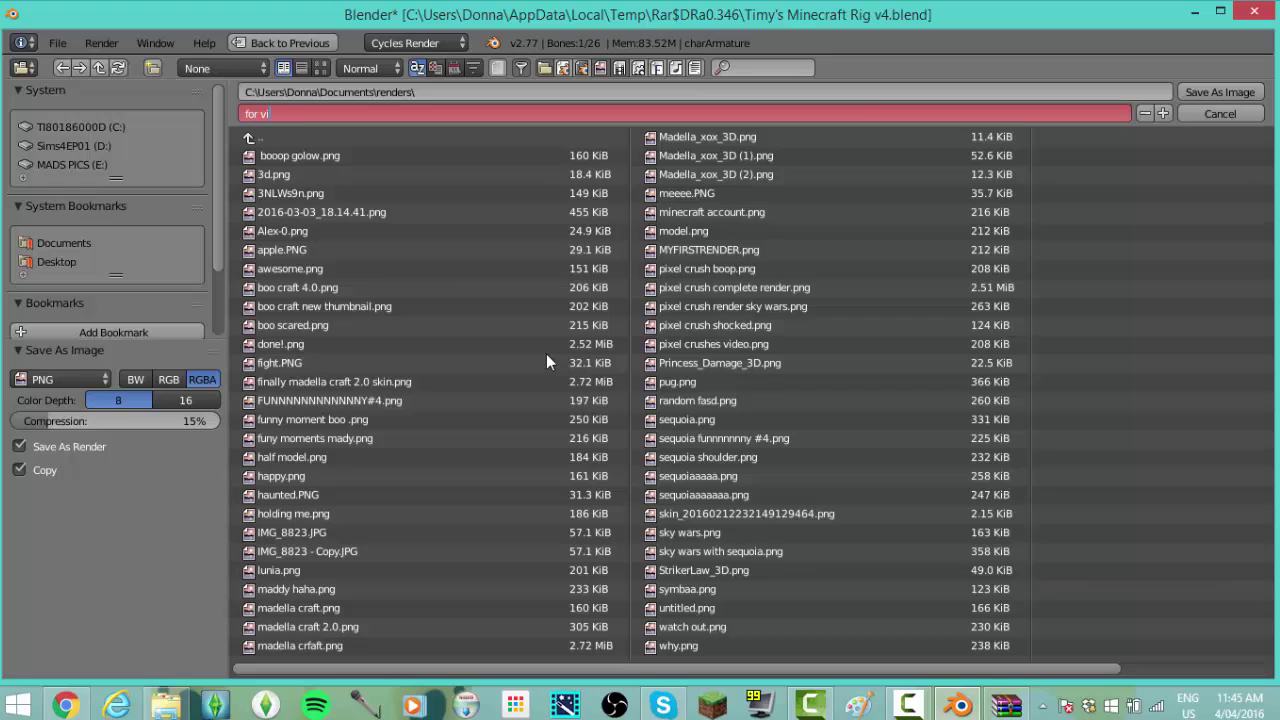
key("Return")
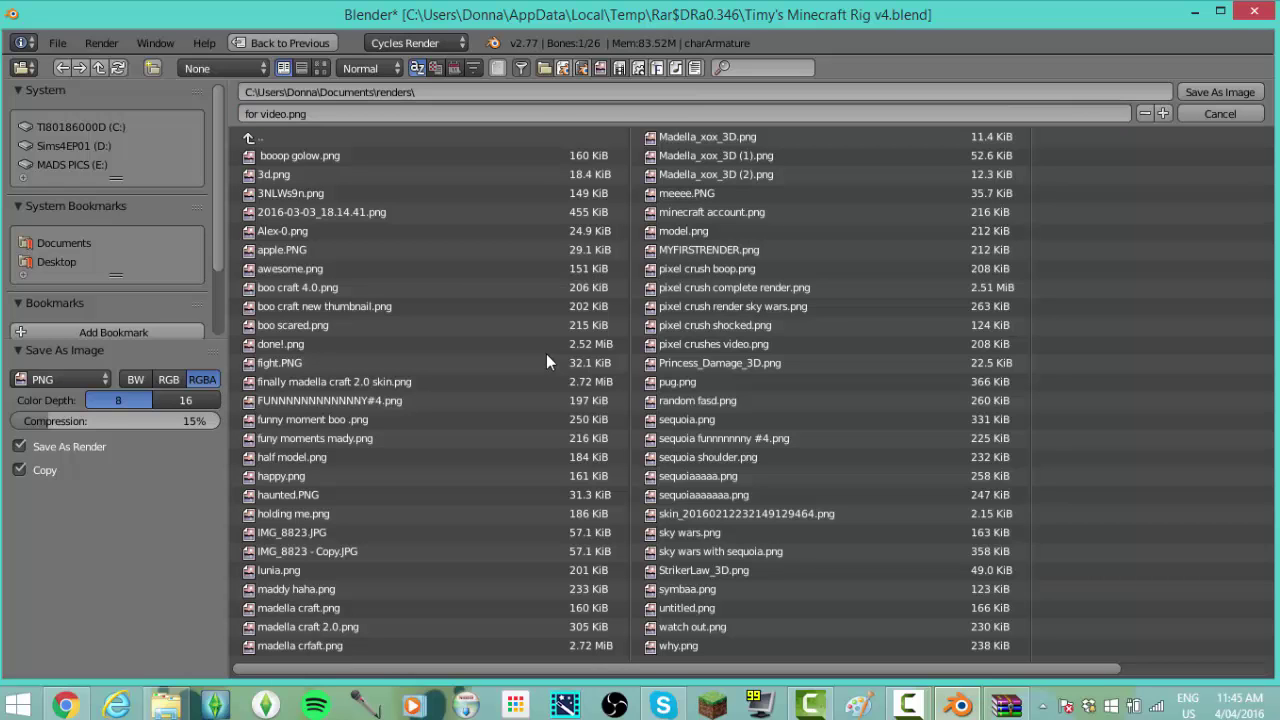
key("Return")
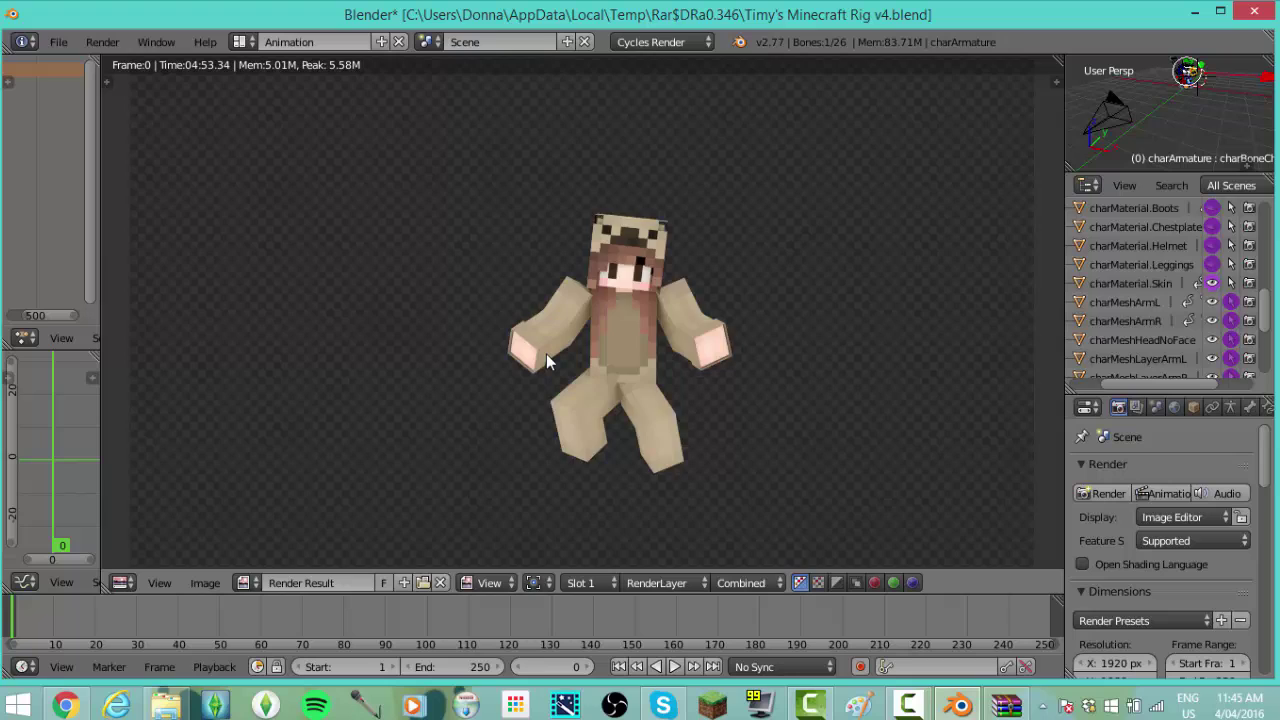
scroll(546, 354, "down", 2)
scroll(546, 356, "up", 1)
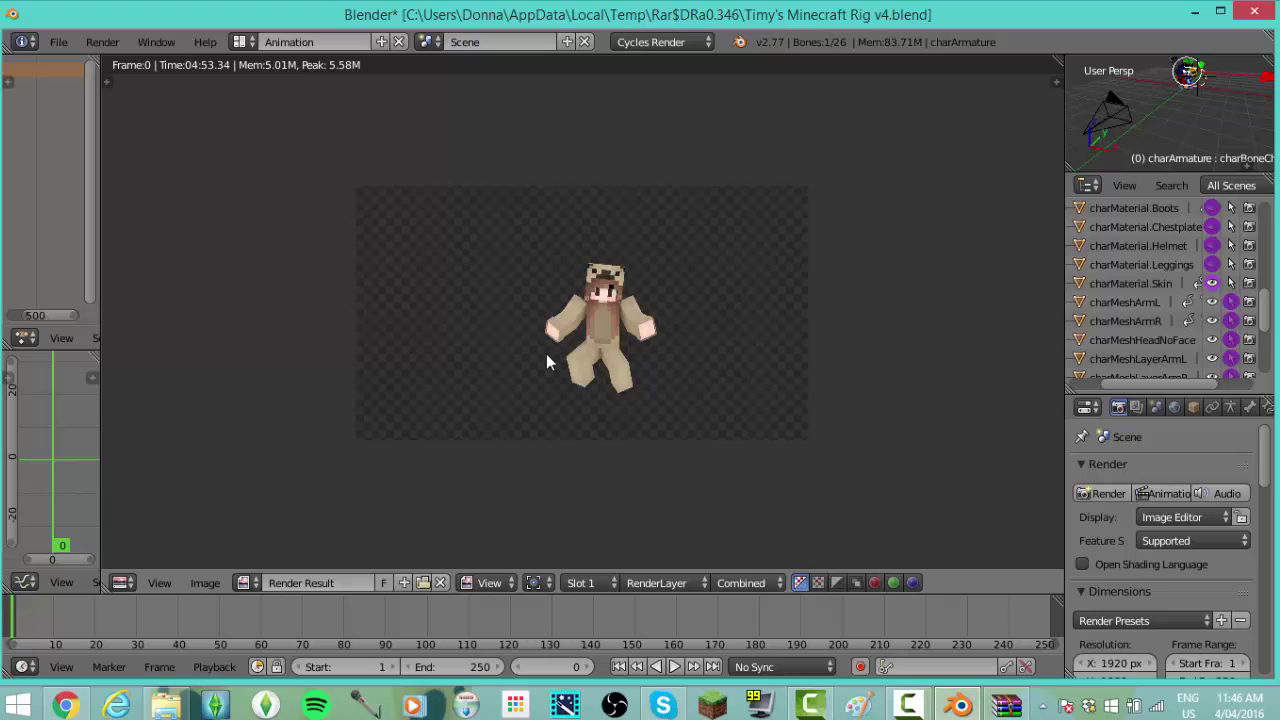
scroll(547, 355, "up", 3)
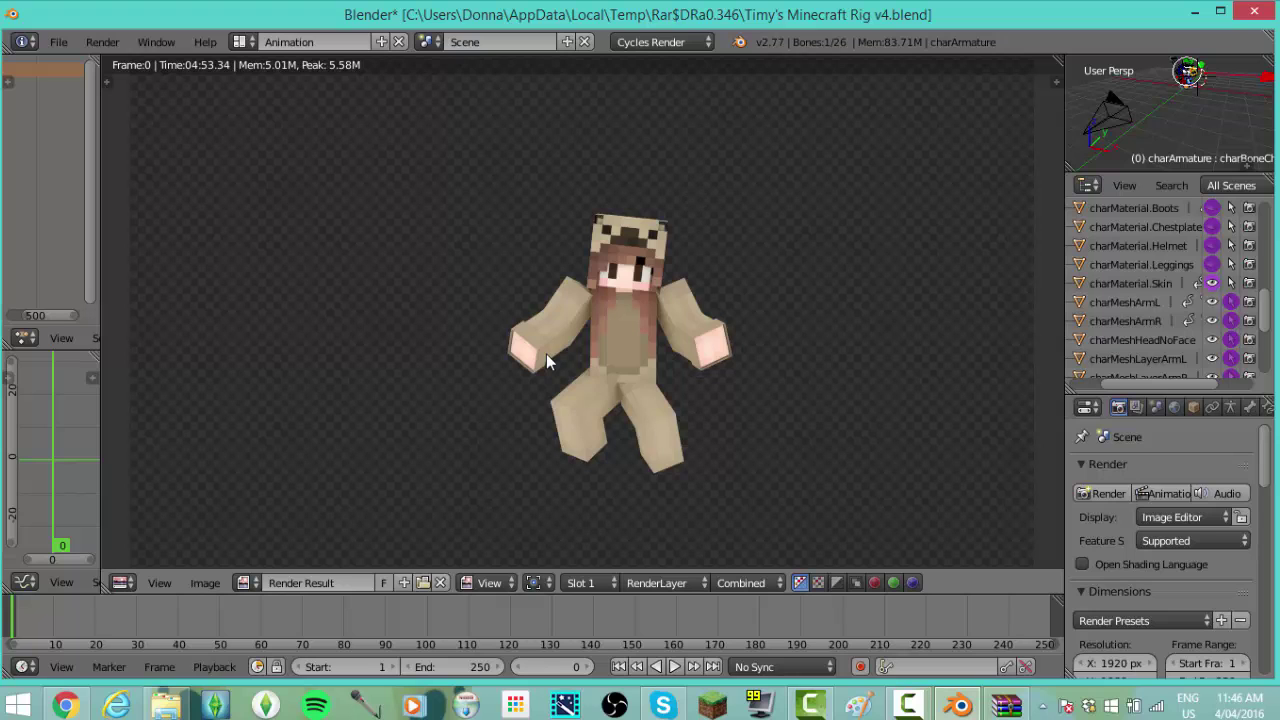
Minimise Blender with Super+D to reveal the Windows desktop
key("super+d")
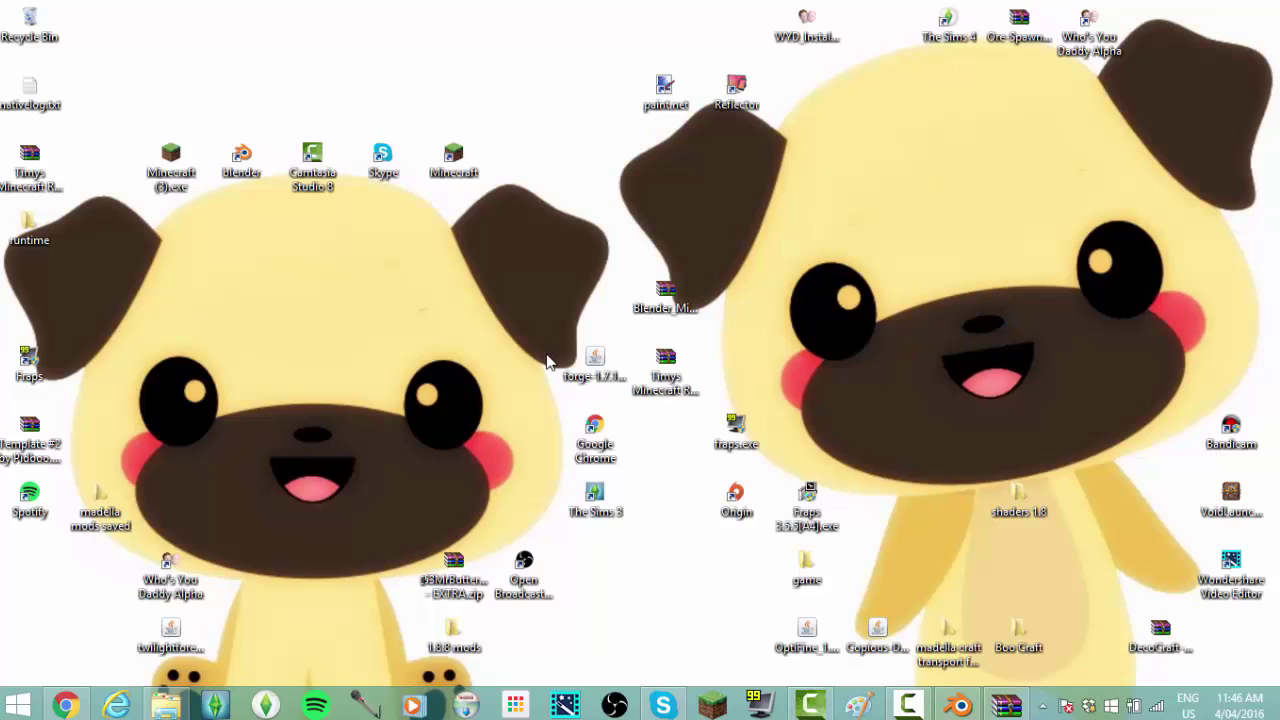